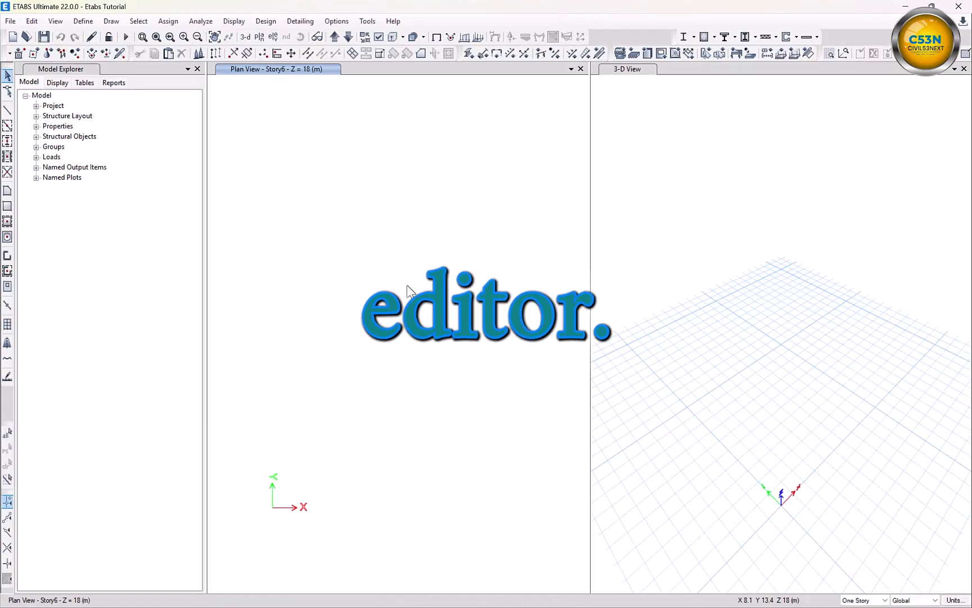
- Open grid system G1 for modification and clear the red annotations from the screen
right_click(416, 282)
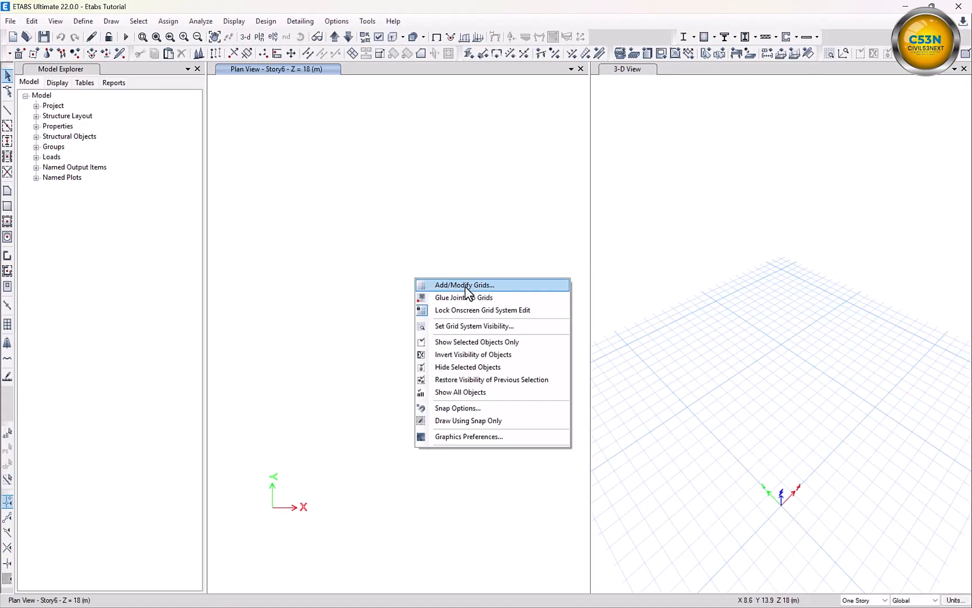
click(465, 285)
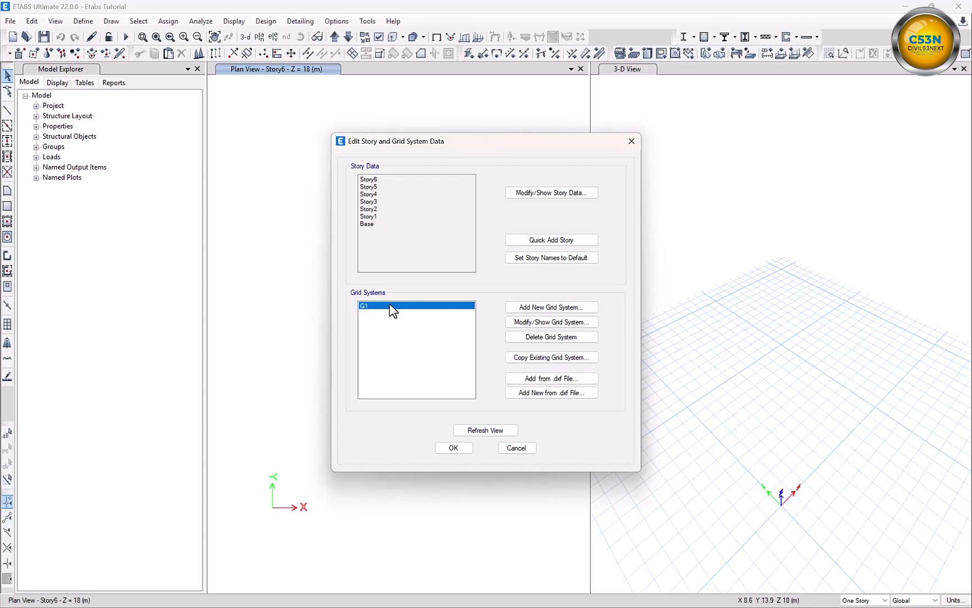
click(548, 325)
drag(341, 99, 335, 84)
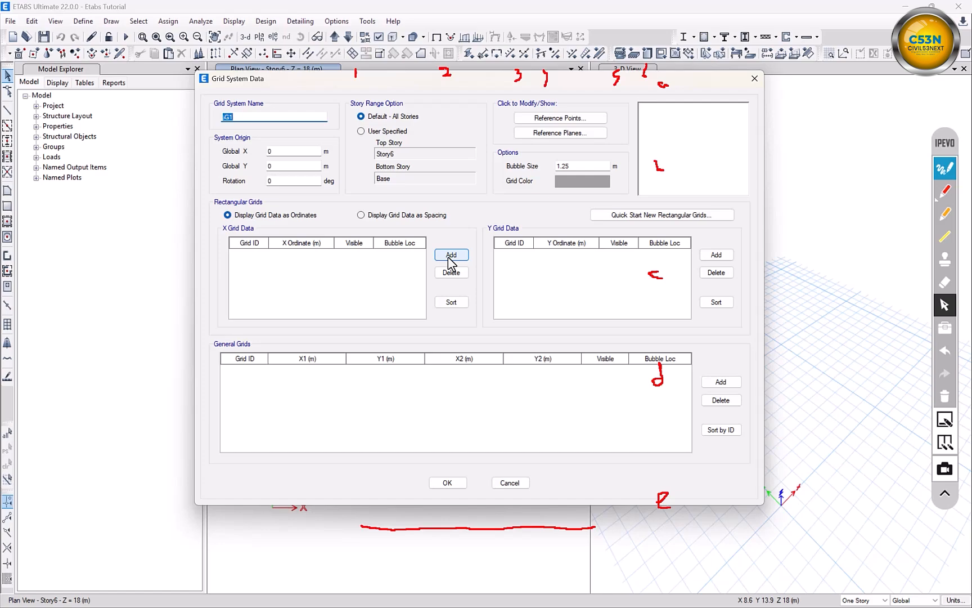
click(945, 396)
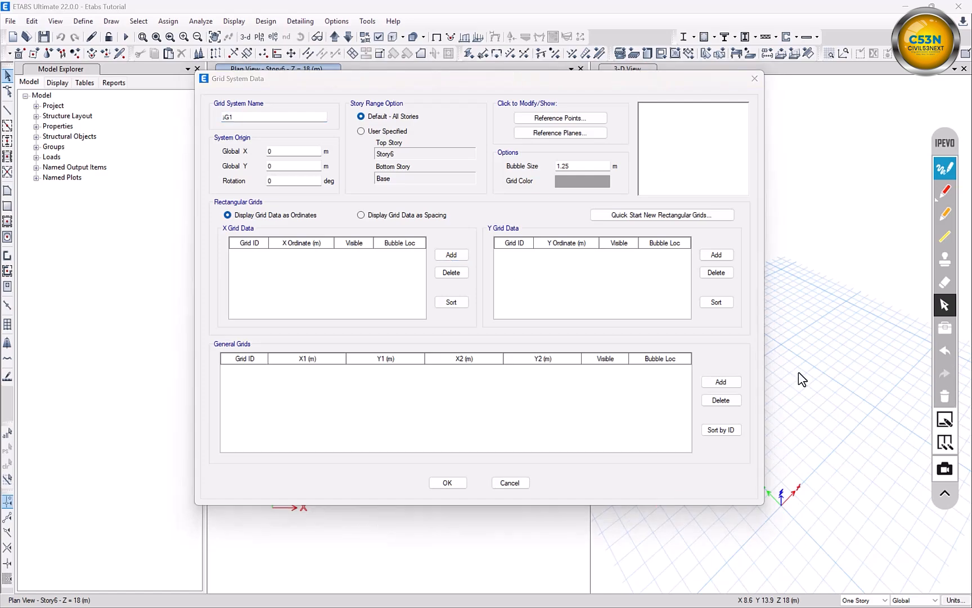
- Add five X grid lines to the grid system using ordinate display
click(449, 256)
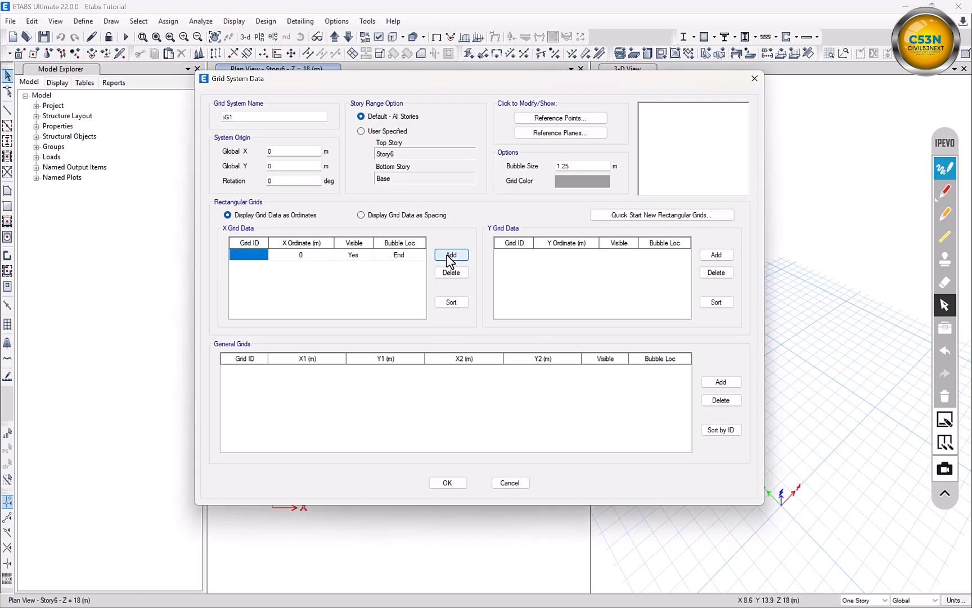
click(449, 256)
click(449, 256)
click(450, 256)
click(451, 257)
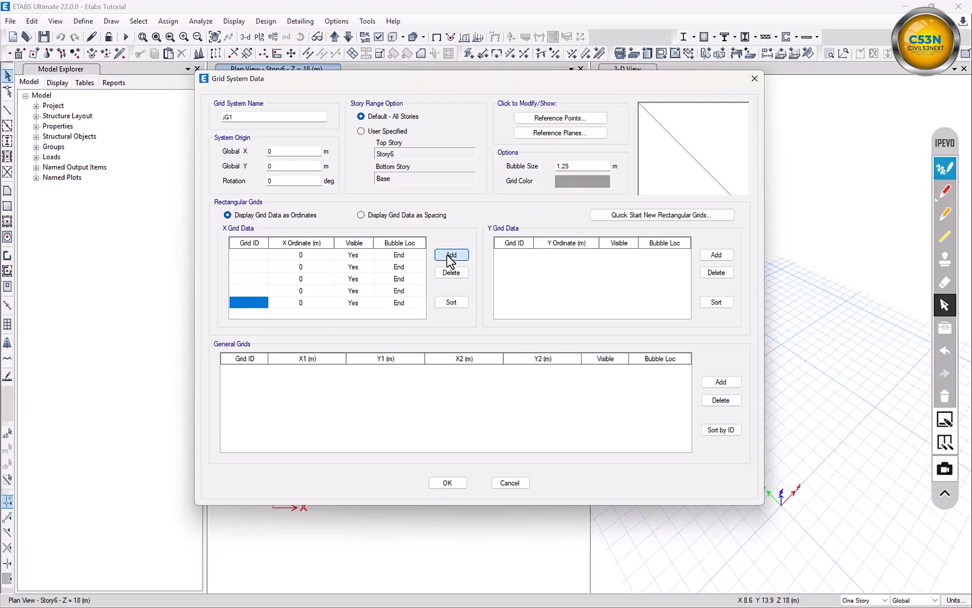
- Set the second, third and fourth X grid ordinates to 3.31, 6.23 and 7.34 m
click(304, 256)
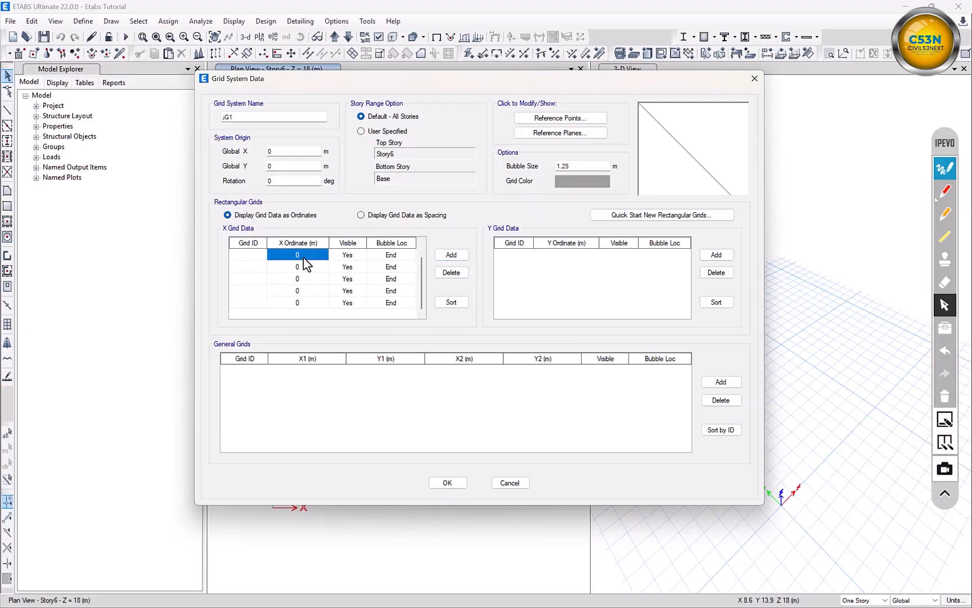
click(306, 267)
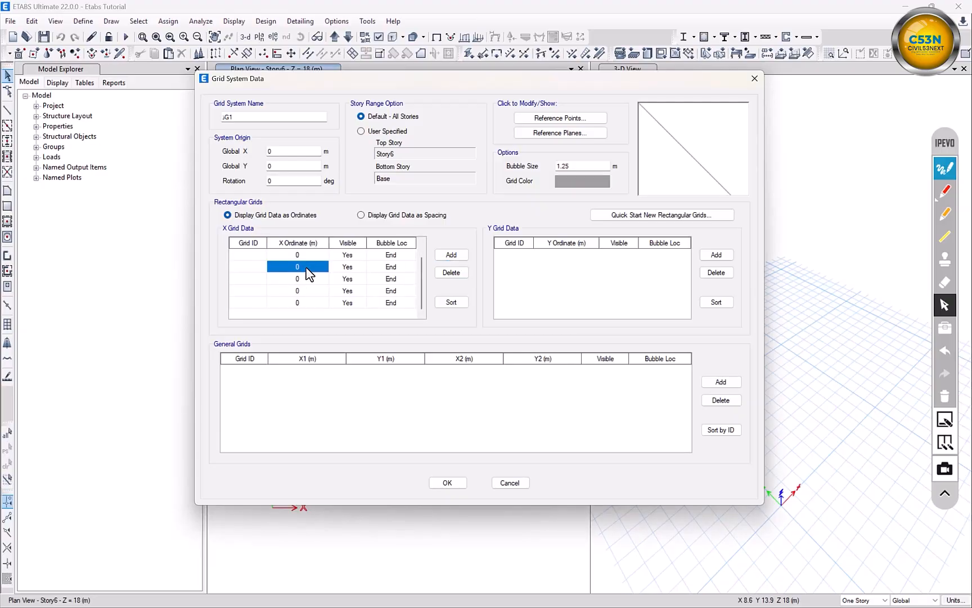
text(3.31)
click(301, 280)
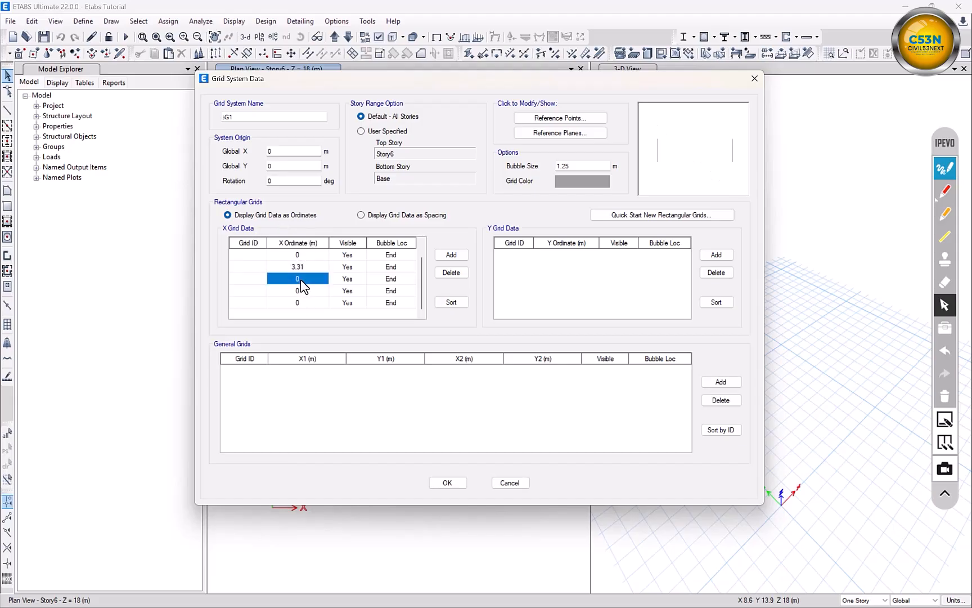
text(3.31+2.92)
click(309, 289)
text(6.23)
click(305, 304)
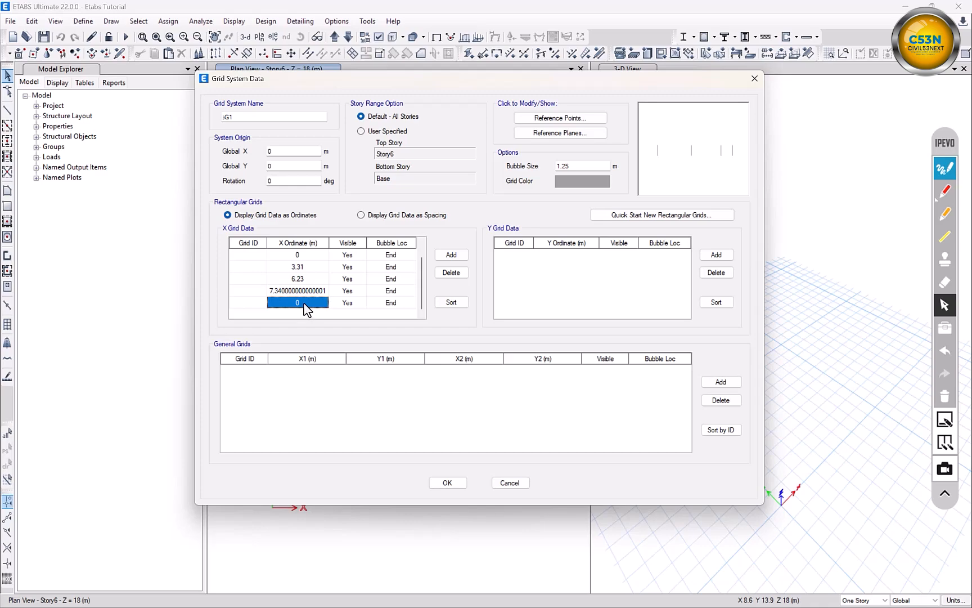
- Display the grid data as spacing and delete all existing X grid lines
click(361, 214)
click(459, 271)
click(458, 270)
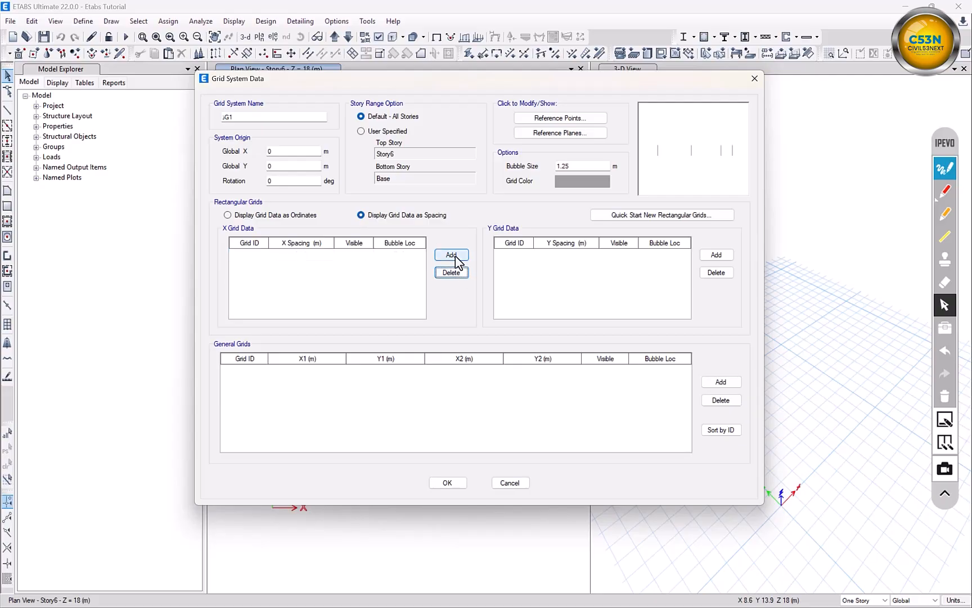
- Add six X grid lines to the emptied X grid data
click(452, 255)
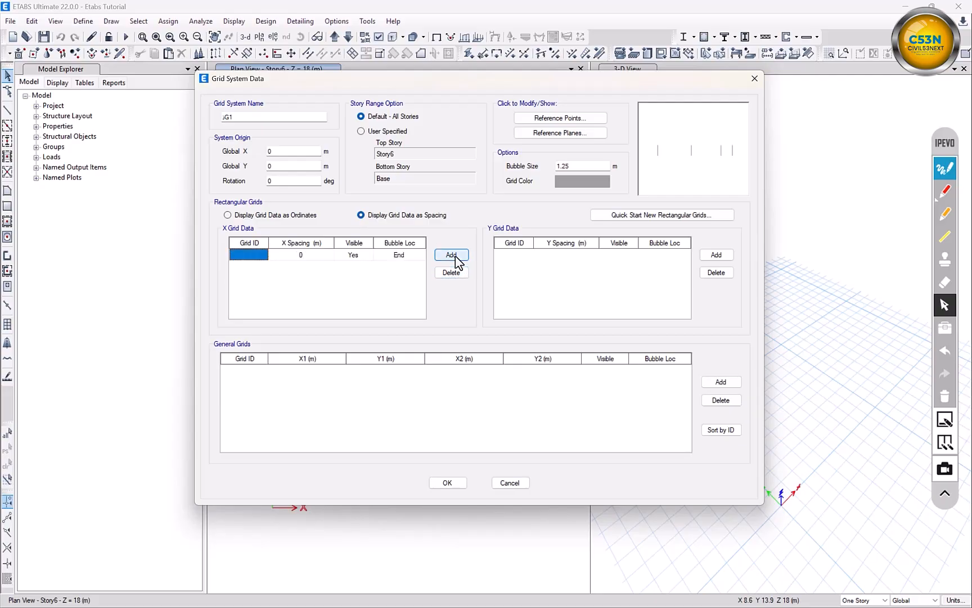
click(451, 255)
click(452, 254)
click(452, 255)
click(456, 256)
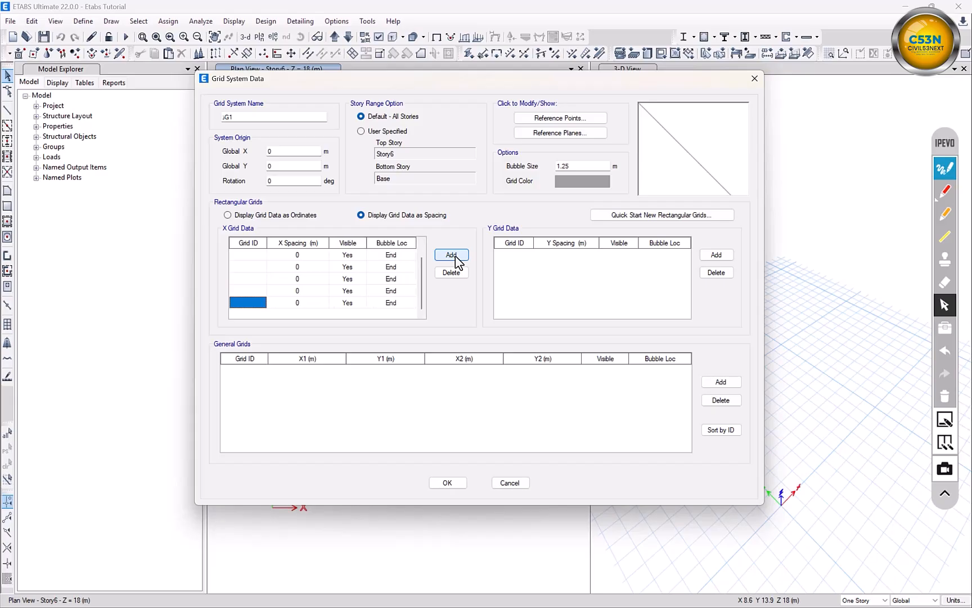
- Enter 3,31, 2.92, 1.11, 2.80 and 0.98 as the first five X grid spacings
click(298, 255)
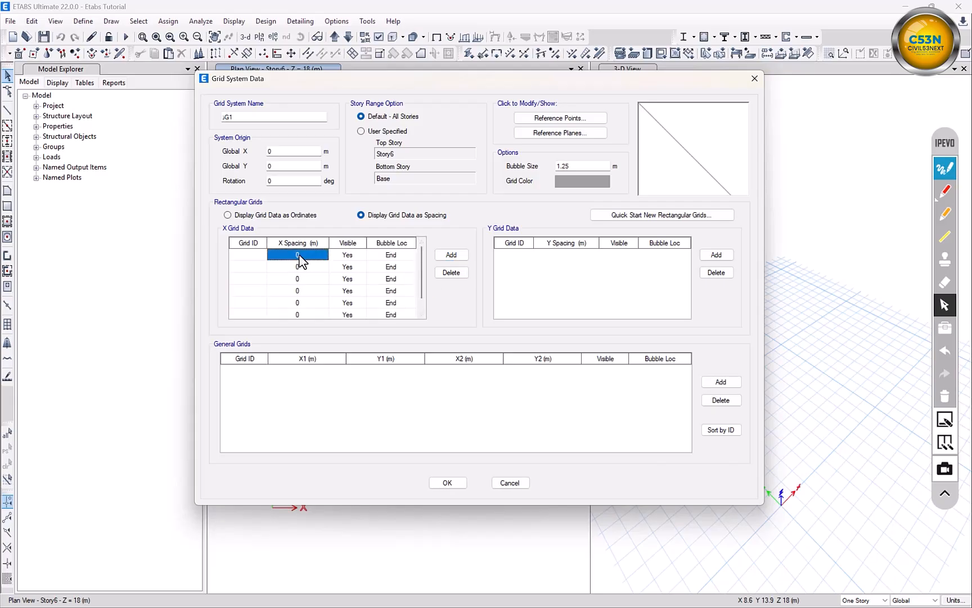
text(3,31)
click(300, 265)
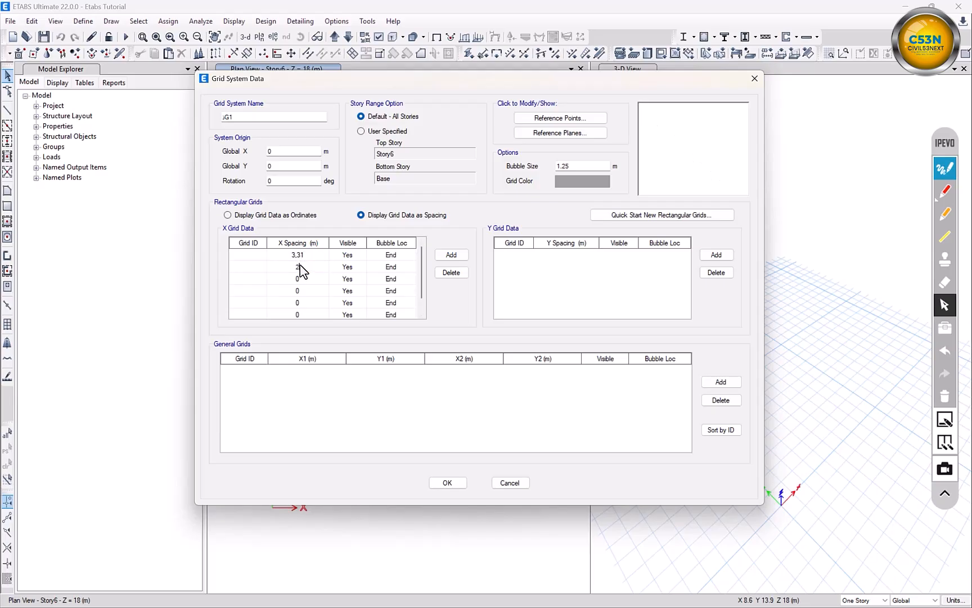
text(2)
text(2.80)
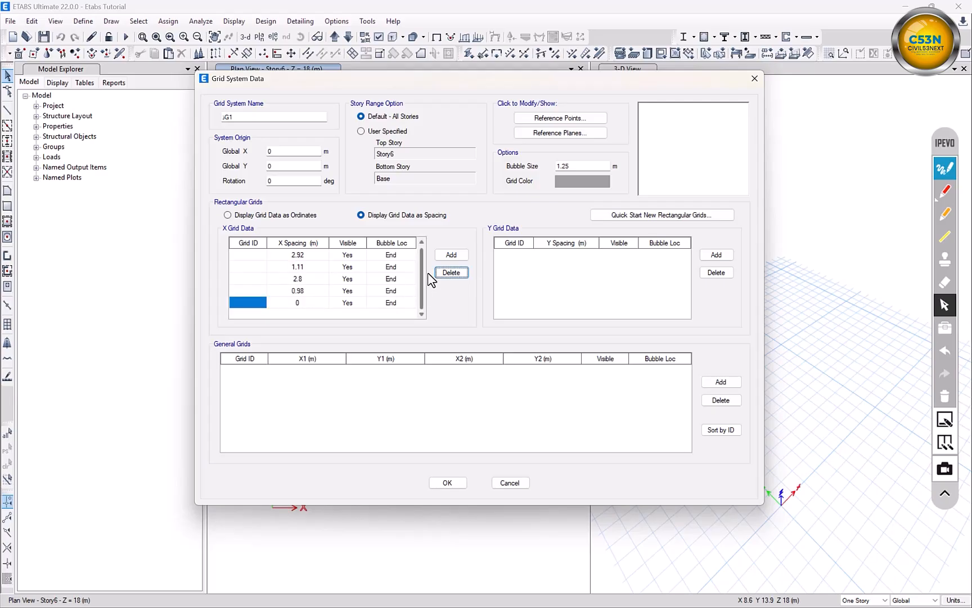
drag(424, 274, 405, 253)
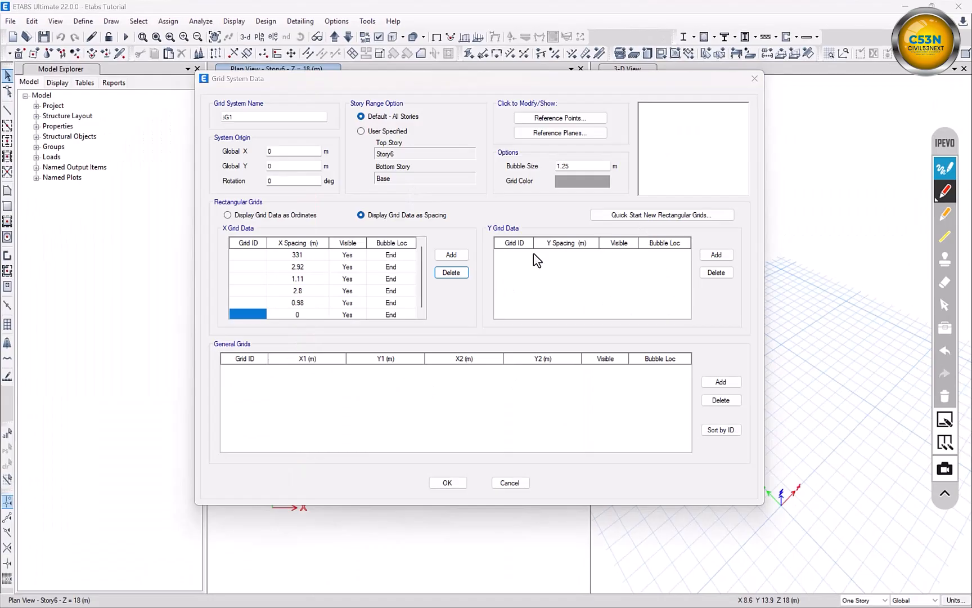
- Add four Y grid lines to the grid system
click(944, 305)
click(714, 256)
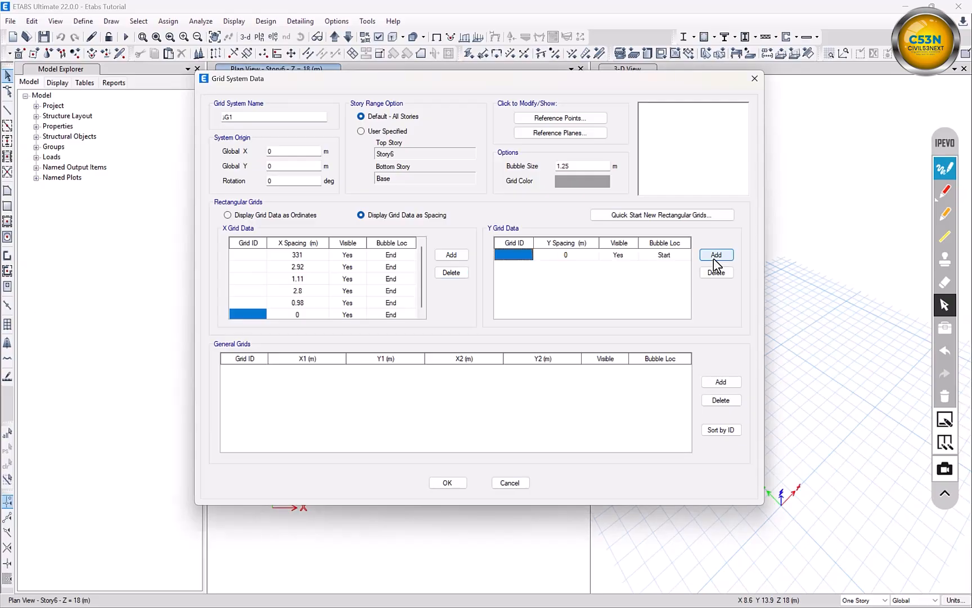
click(715, 256)
click(714, 256)
click(714, 256)
- Set the first three Y grid spacings to 4.78, 3.89 and 4.29 m
click(580, 255)
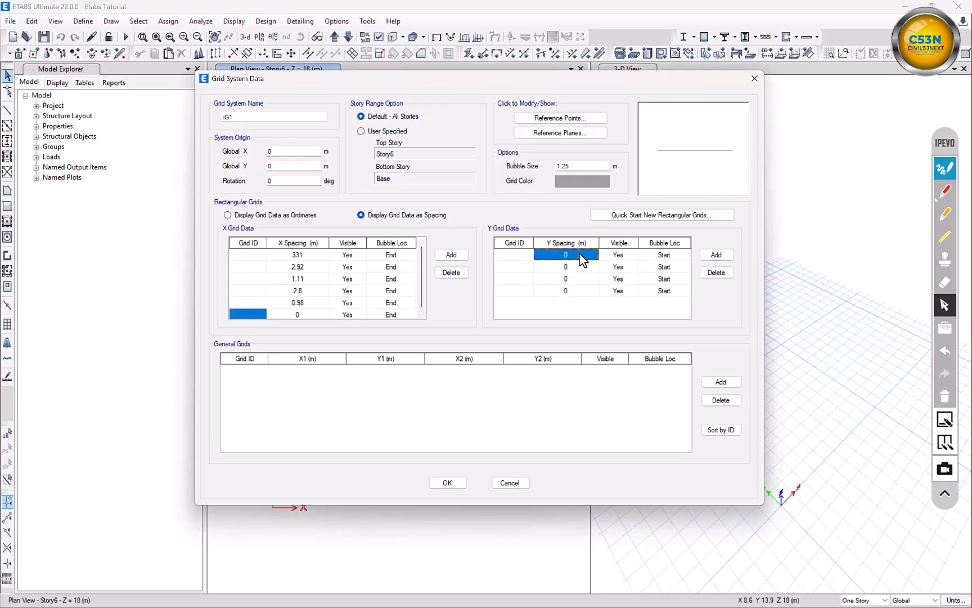
text(4.78)
click(577, 267)
text(3.89)
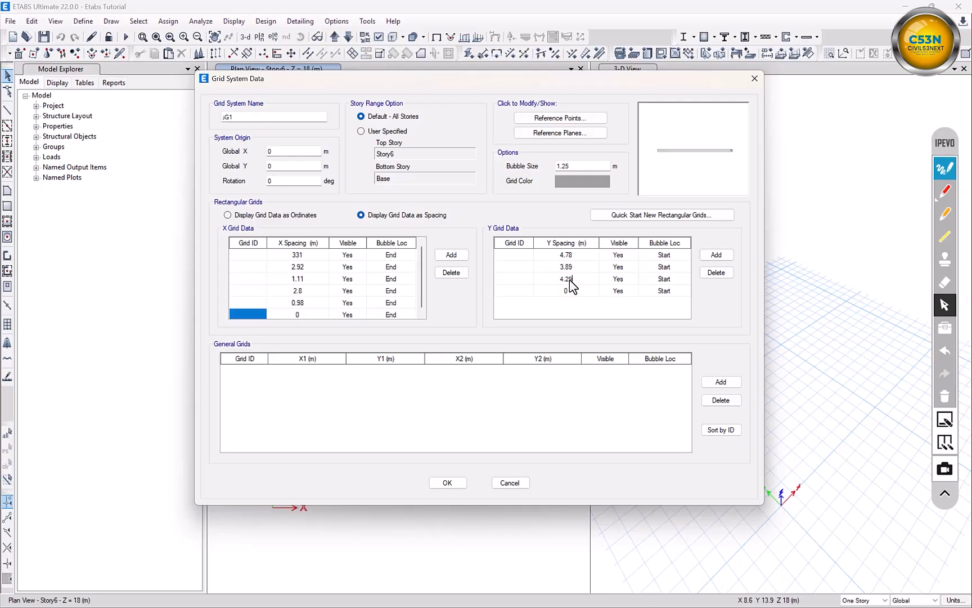
- Add a fifth Y grid line, set the fourth Y spacing to 3.41 m and apply the grid system to the model
click(570, 291)
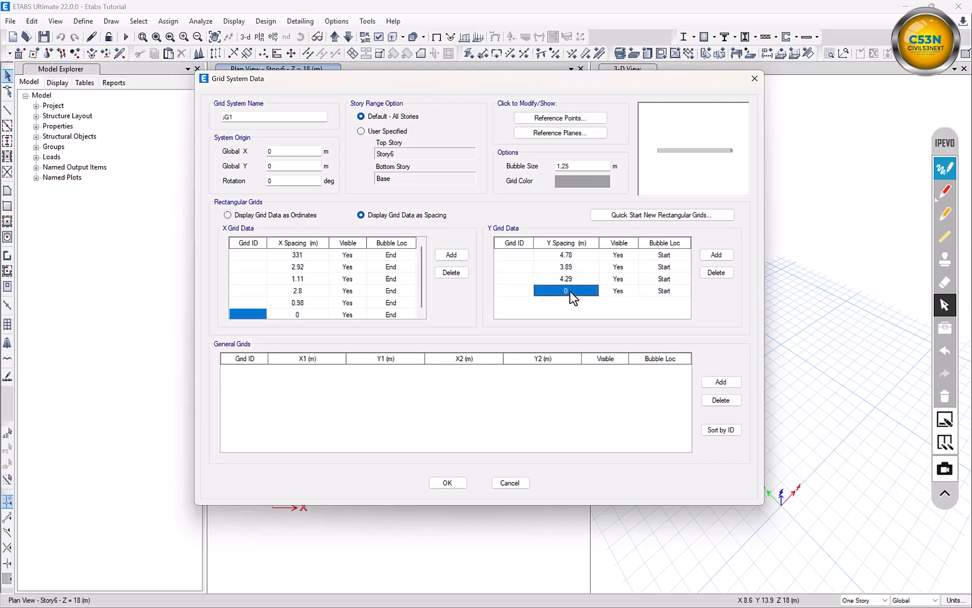
text(3.41)
click(716, 255)
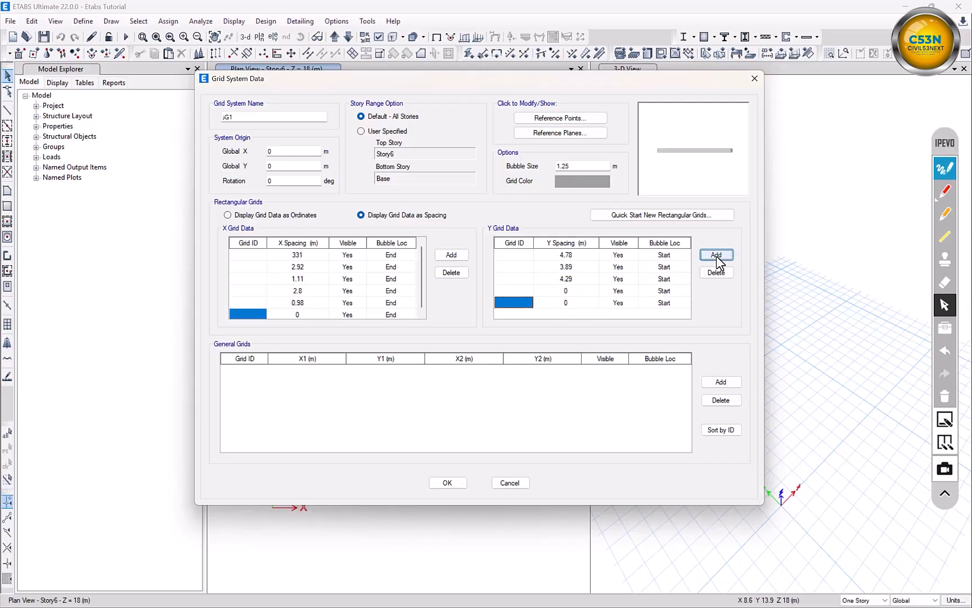
click(580, 292)
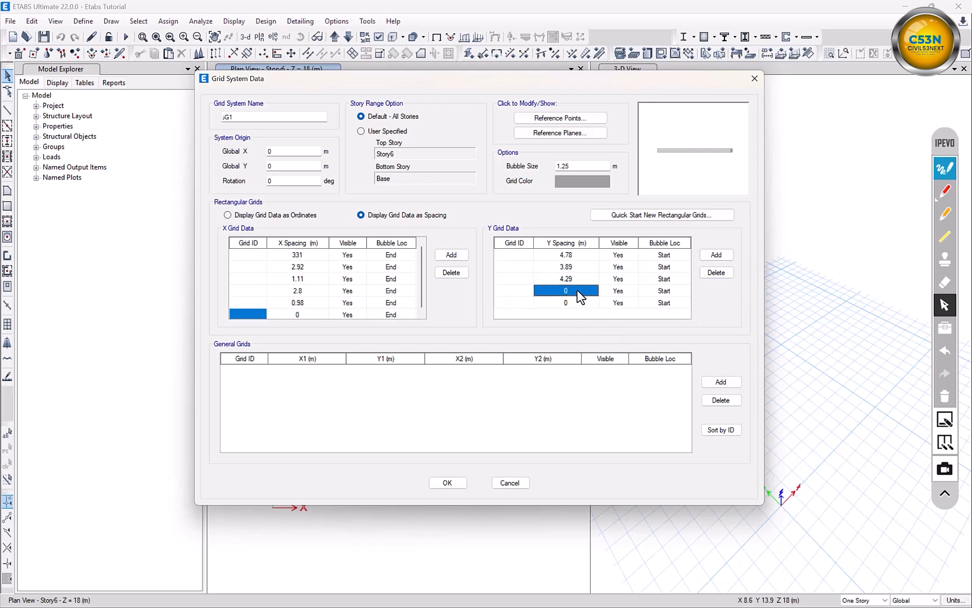
text(3.41)
click(573, 306)
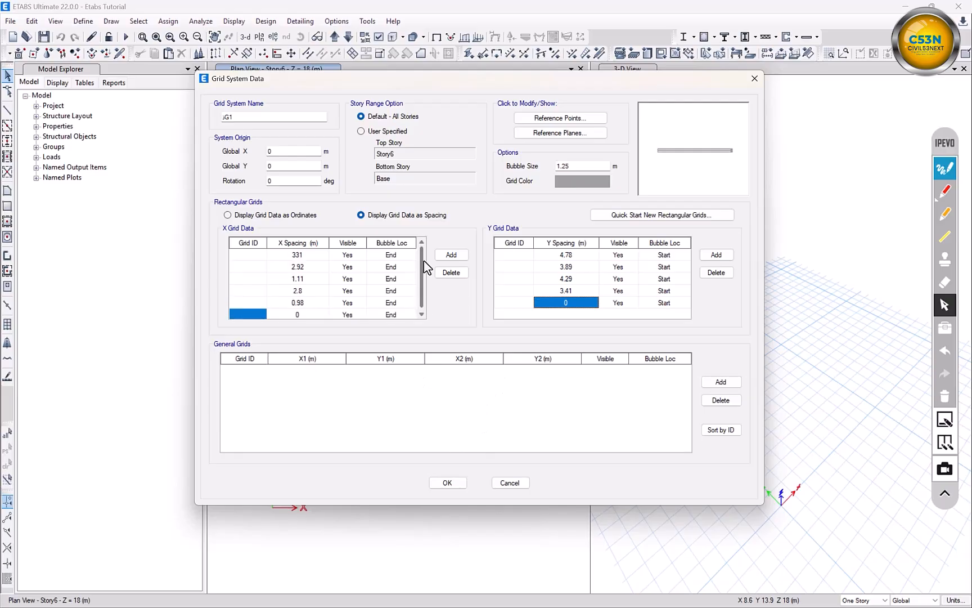
click(454, 482)
click(453, 447)
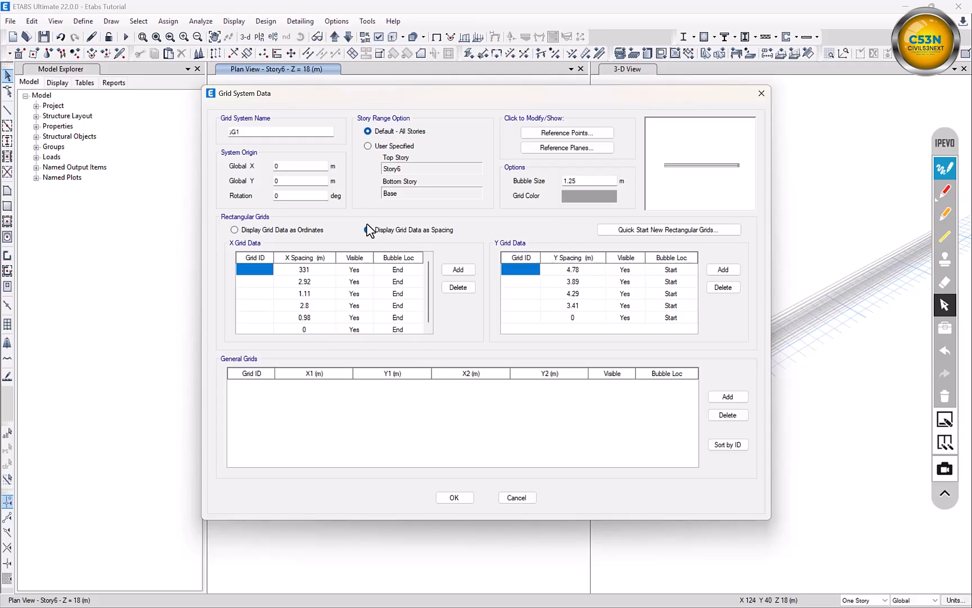
- Display the G1 grid data as ordinates and delete all of its X grid lines
click(277, 230)
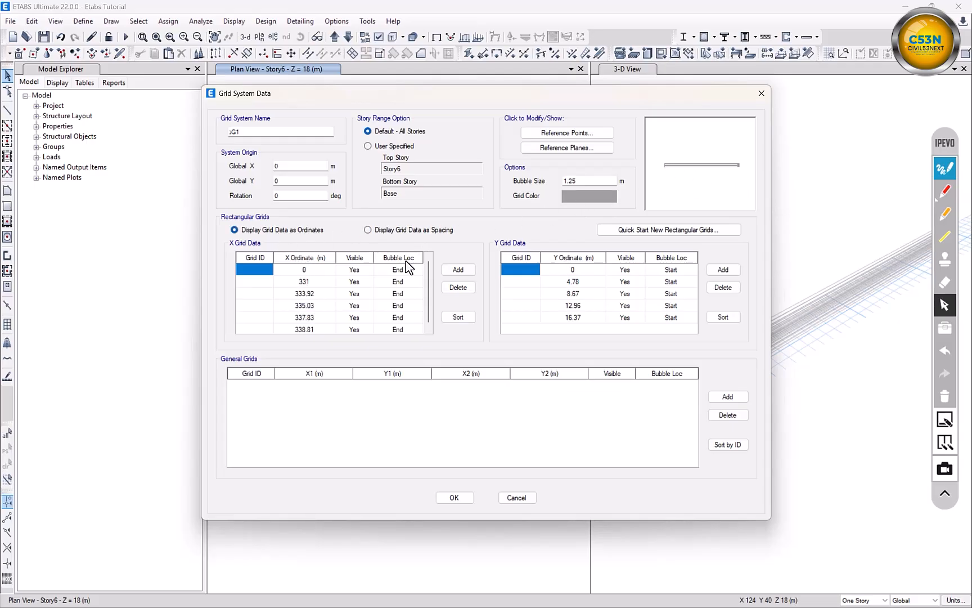
click(330, 329)
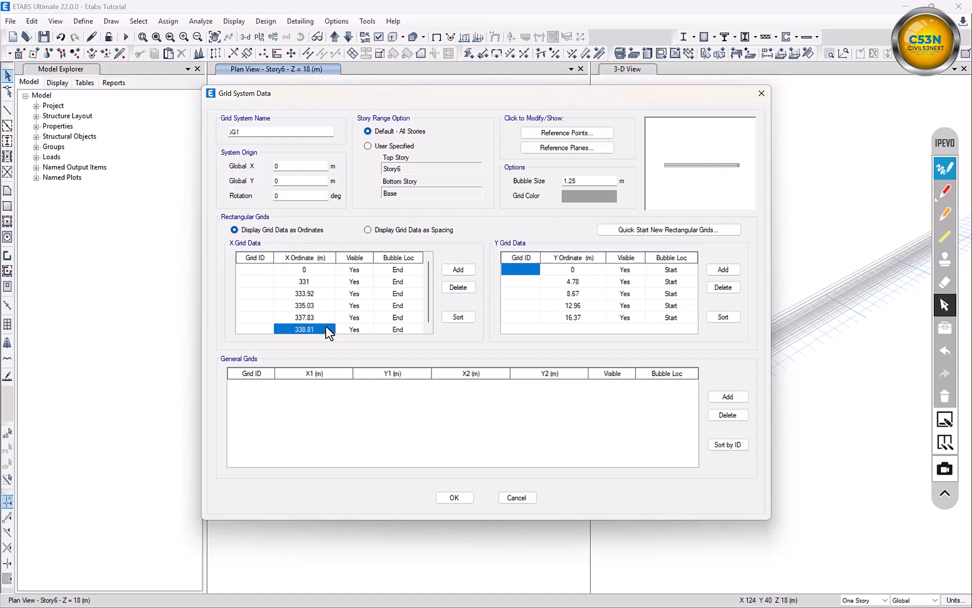
click(458, 288)
click(458, 287)
click(458, 287)
click(458, 288)
click(458, 288)
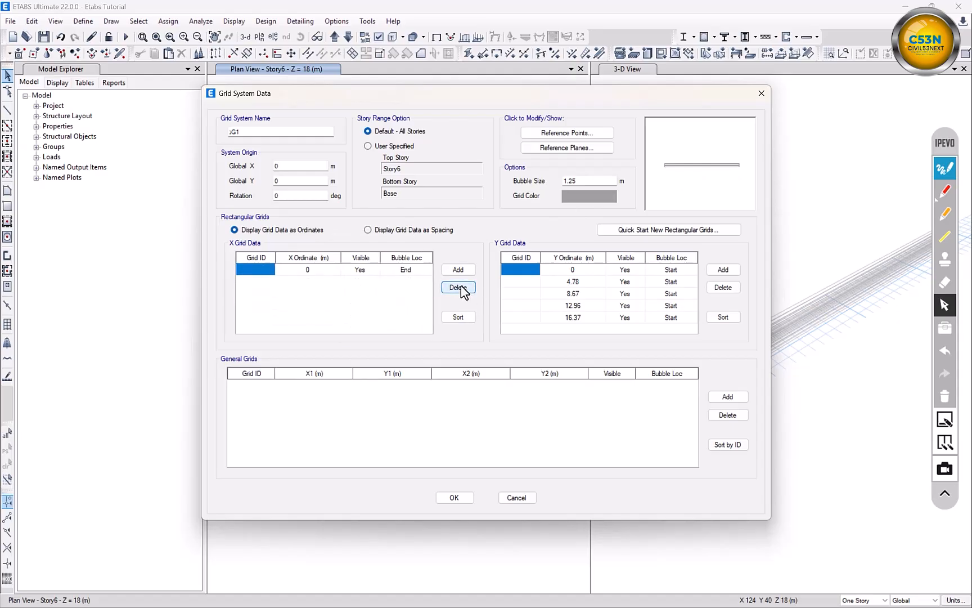
click(458, 288)
- Return the grid data to spacing display and add five new X grid lines
click(392, 229)
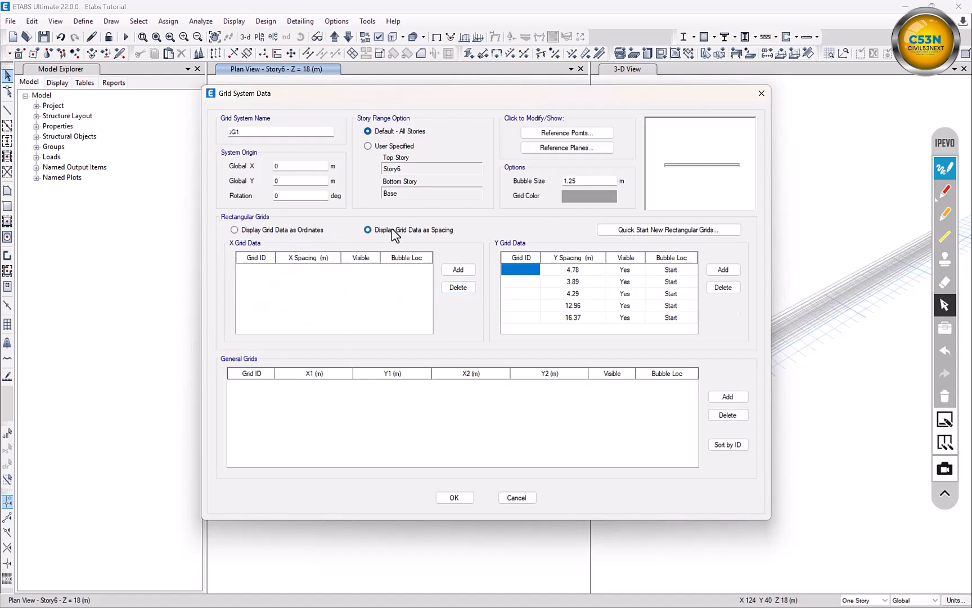
click(463, 266)
click(462, 266)
- Set the X grid spacings to 3.31, 2.92, 1.11, 2.80 and 0.98 m with a sixth closing grid line, and confirm the grid
click(333, 269)
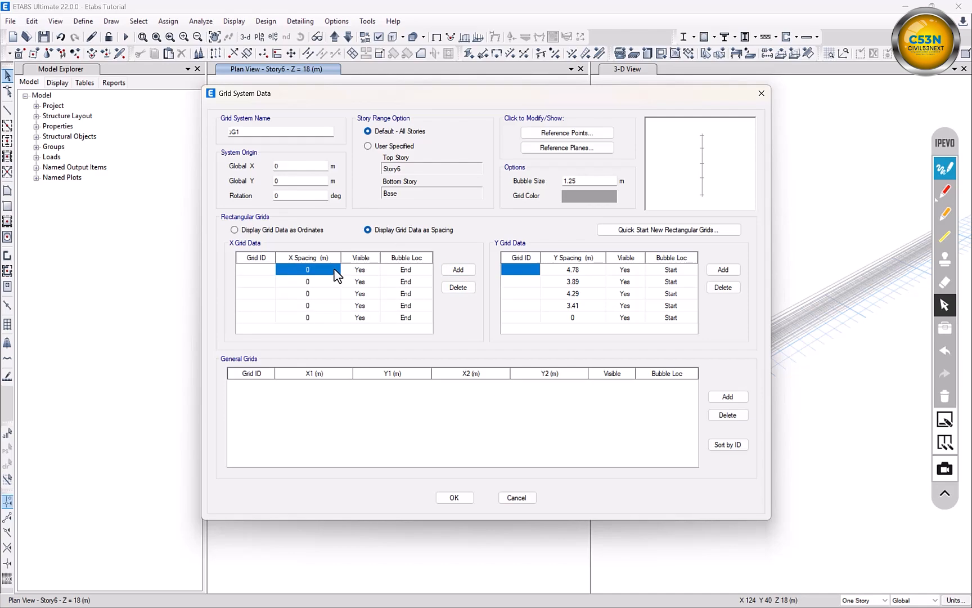
text(3.31)
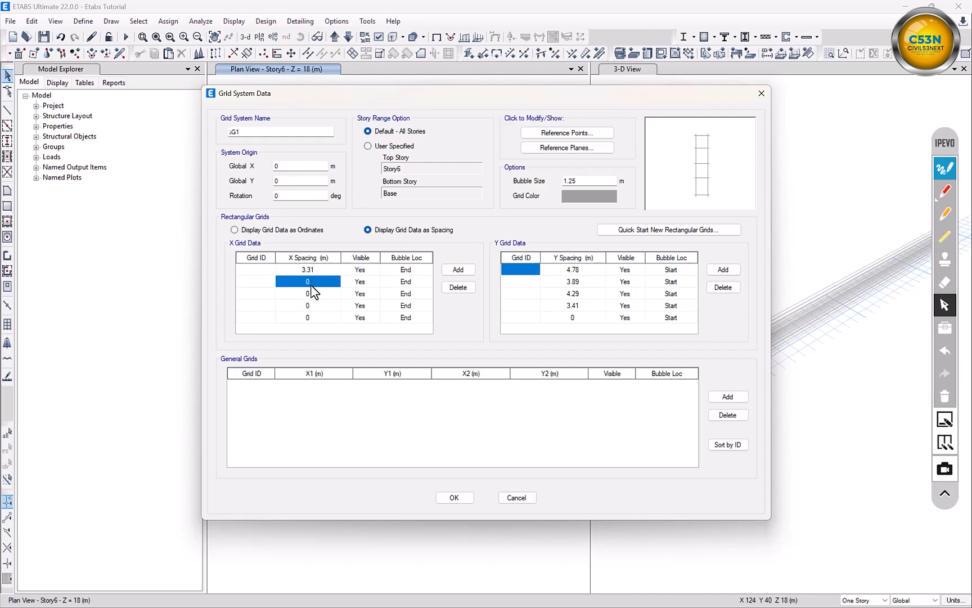
key(Return)
text(2.92)
key(Return)
text(1.11)
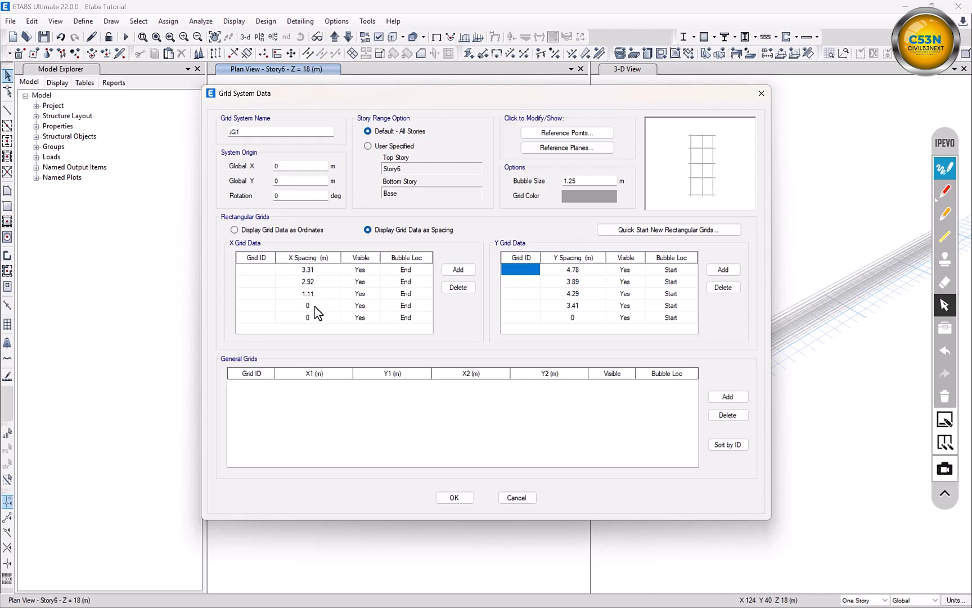
key(Return)
text(2.8)
key(Return)
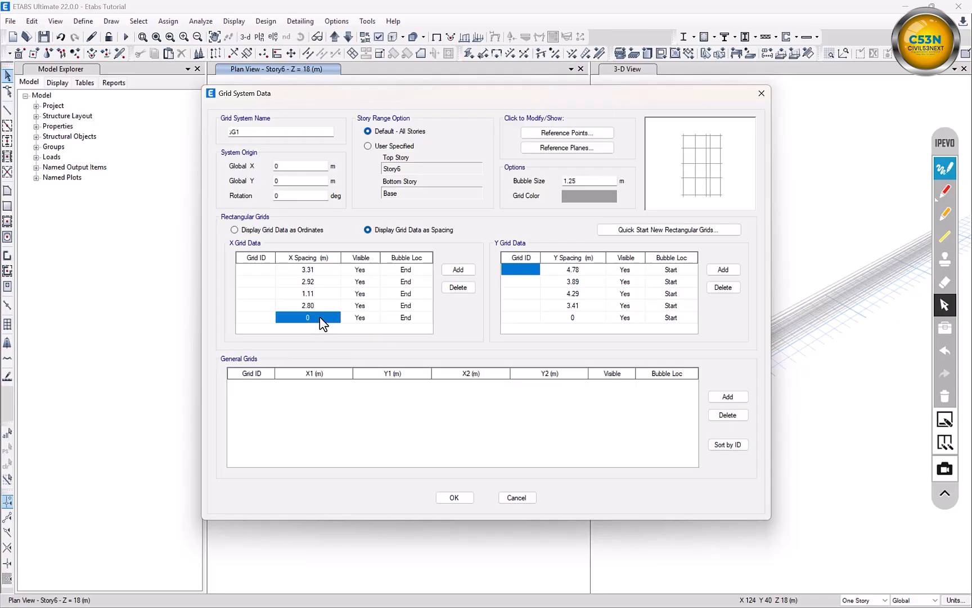
text(0.98)
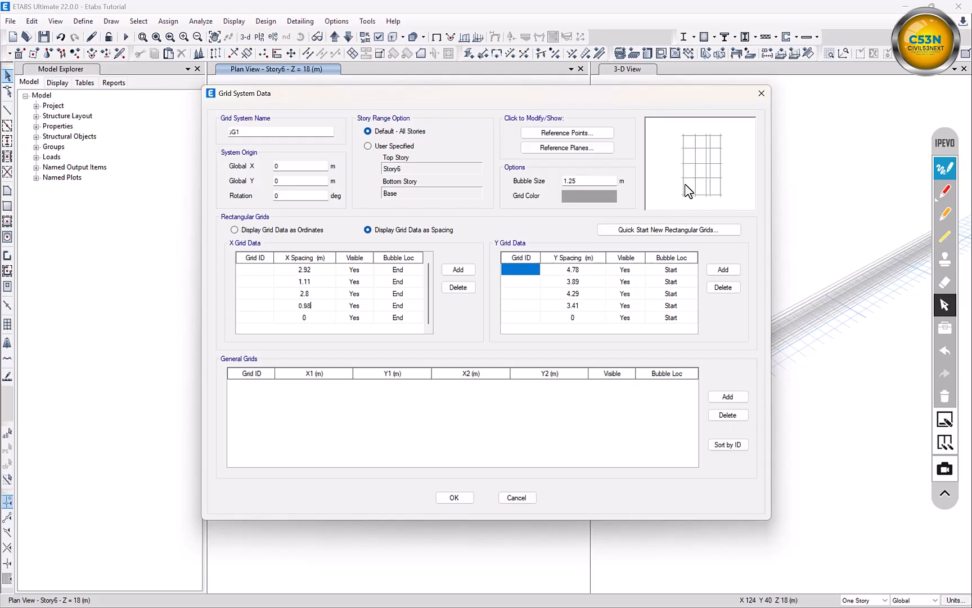
click(454, 498)
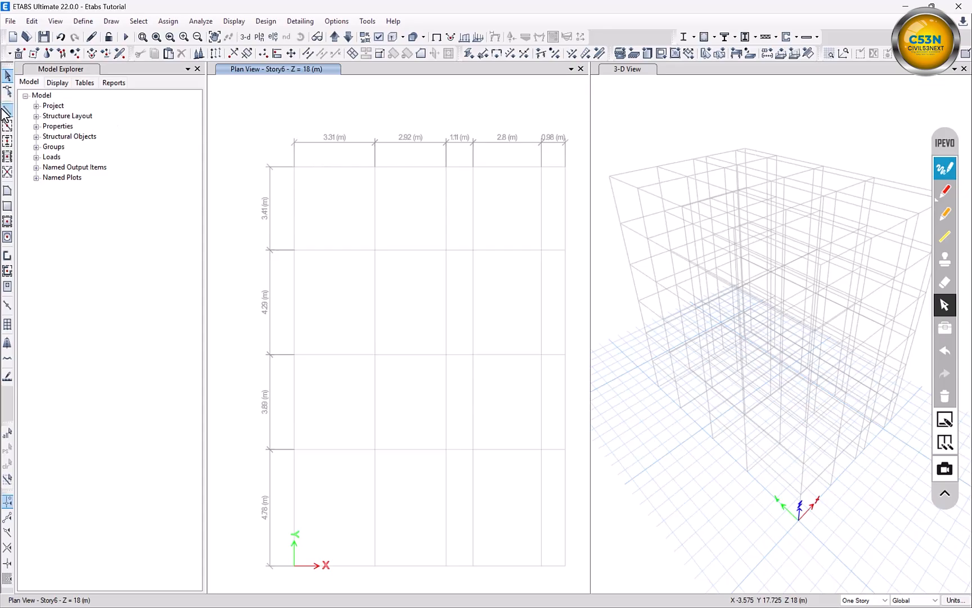
- Start quick column drawing with the C 30 x 60 section property
click(110, 22)
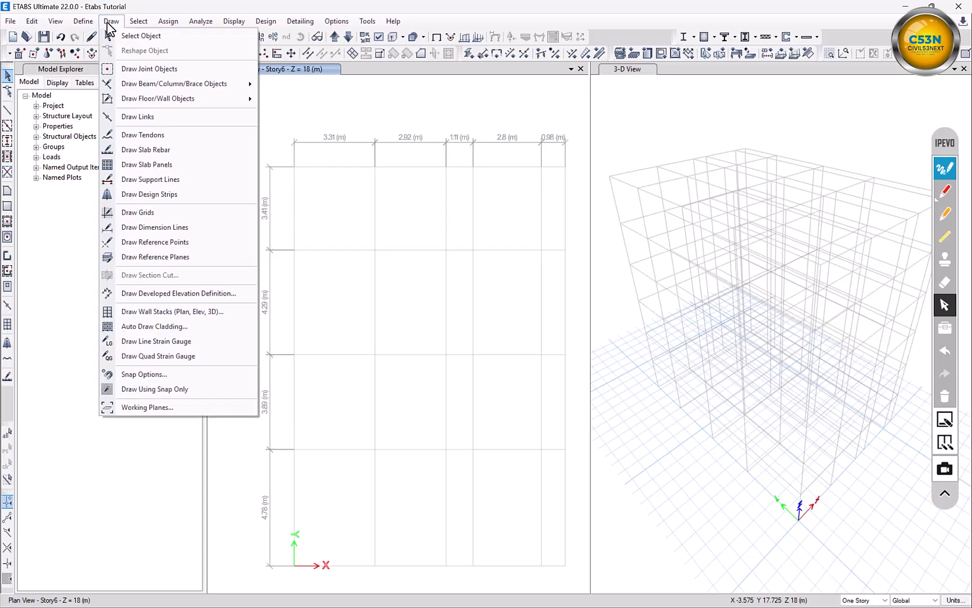
mouse_move(189, 89)
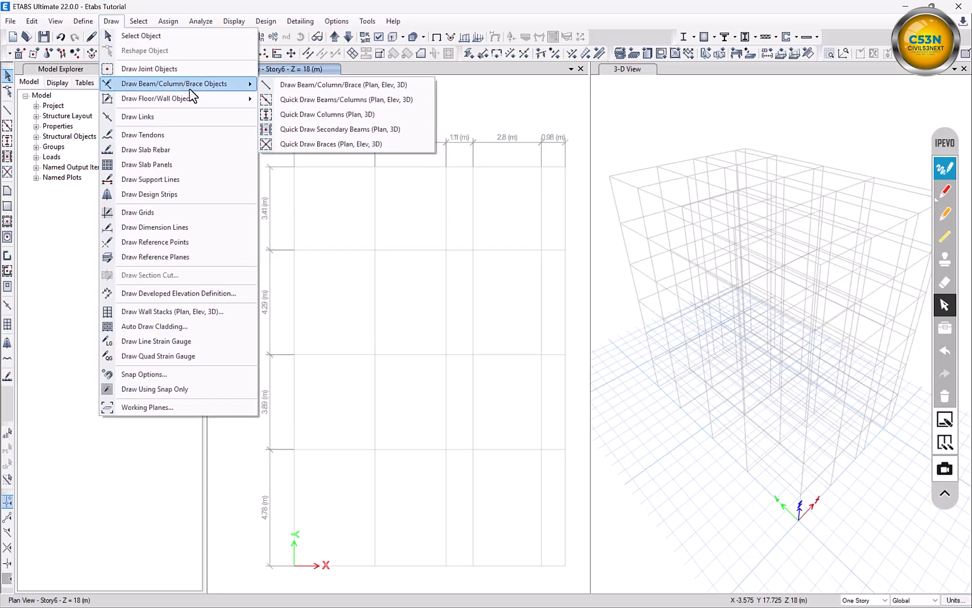
click(329, 117)
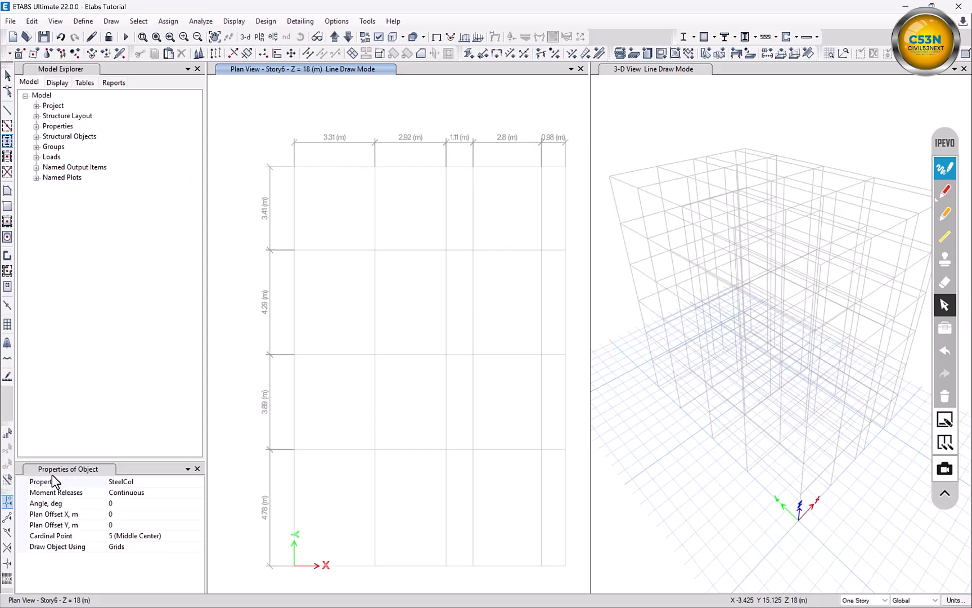
click(135, 482)
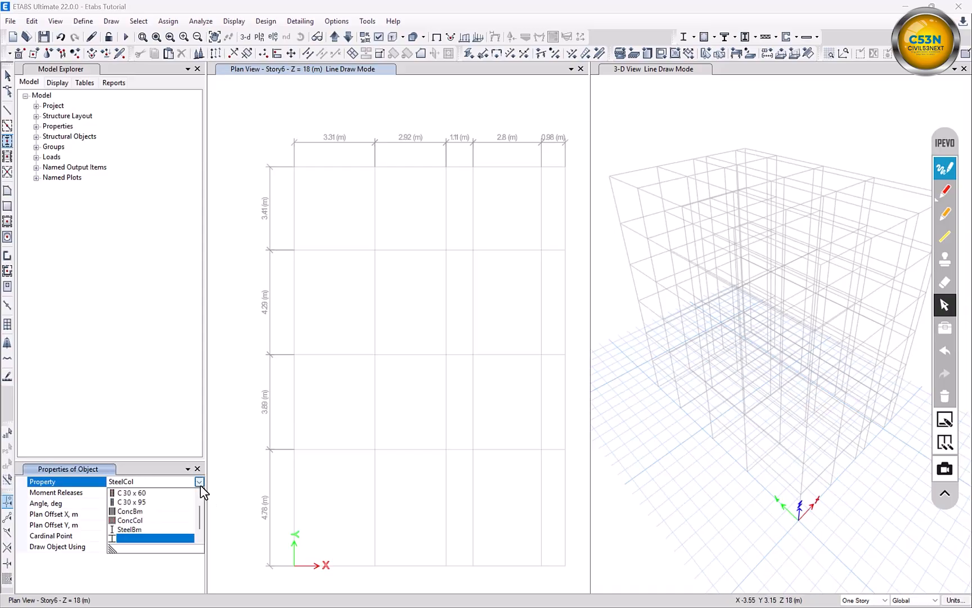
click(199, 482)
click(130, 494)
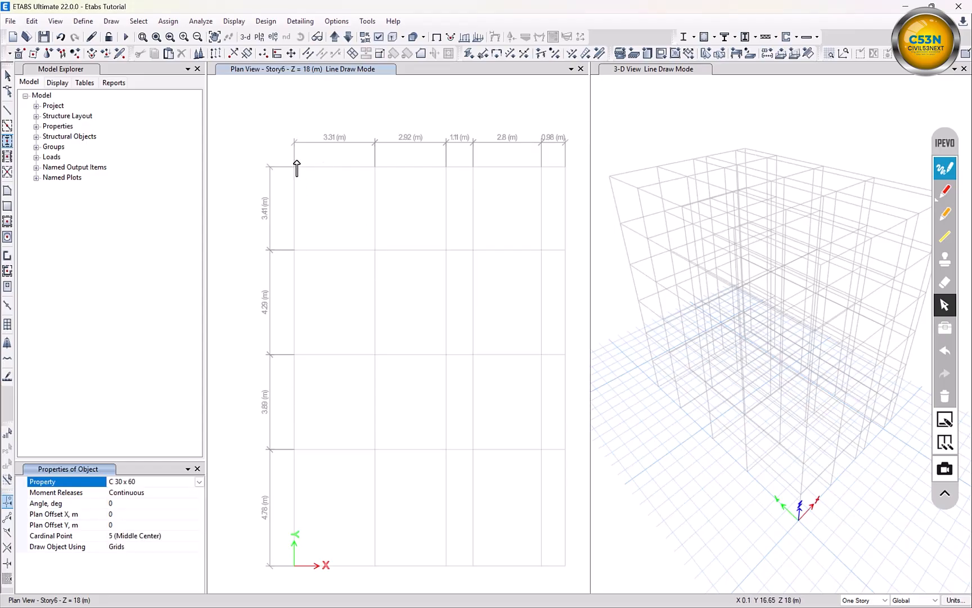
- Place a C 30 x 60 column at the upper-left grid intersection of the Story6 plan and delete it
drag(305, 161, 312, 153)
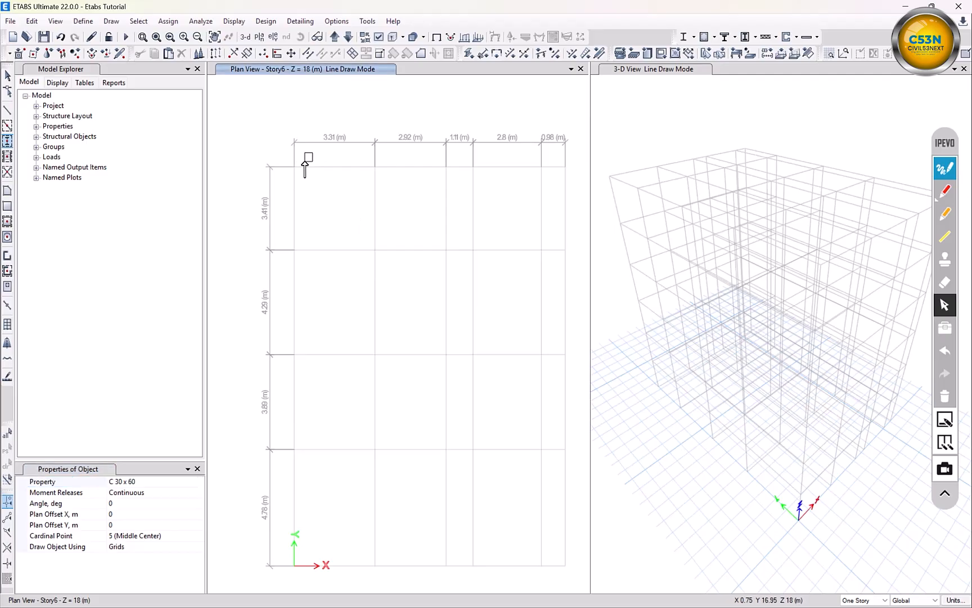
click(294, 167)
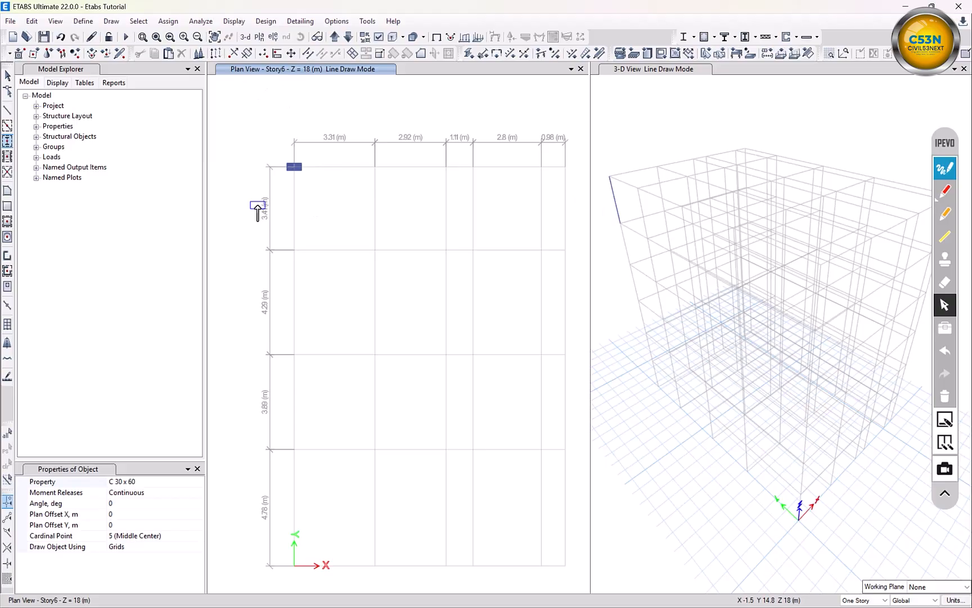
key(Escape)
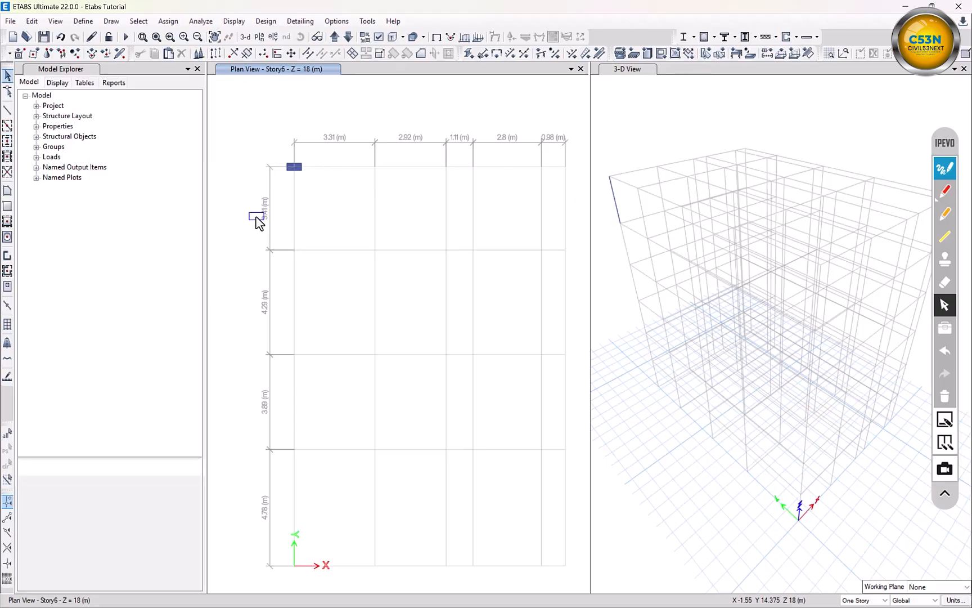
drag(313, 149, 267, 203)
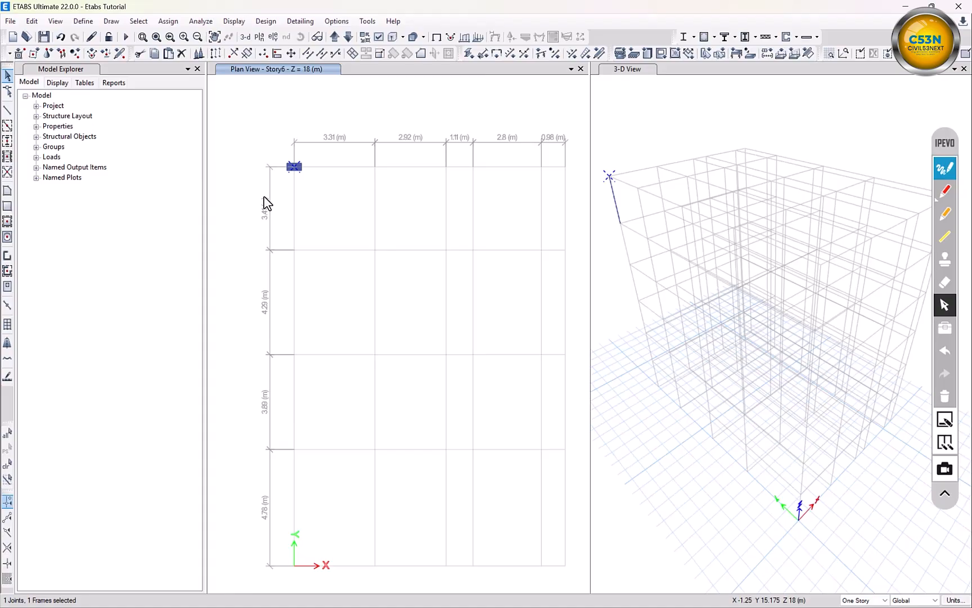
key(Delete)
- Move the plan view down from Story6 to the Story1 level at Z = 3 m
click(349, 39)
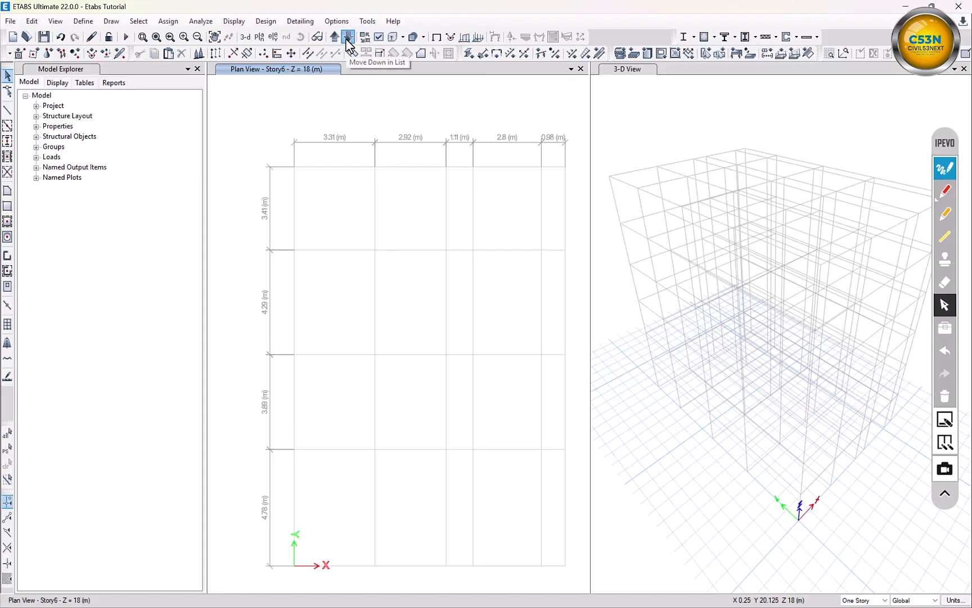
click(349, 38)
click(347, 40)
click(347, 40)
click(347, 40)
click(347, 39)
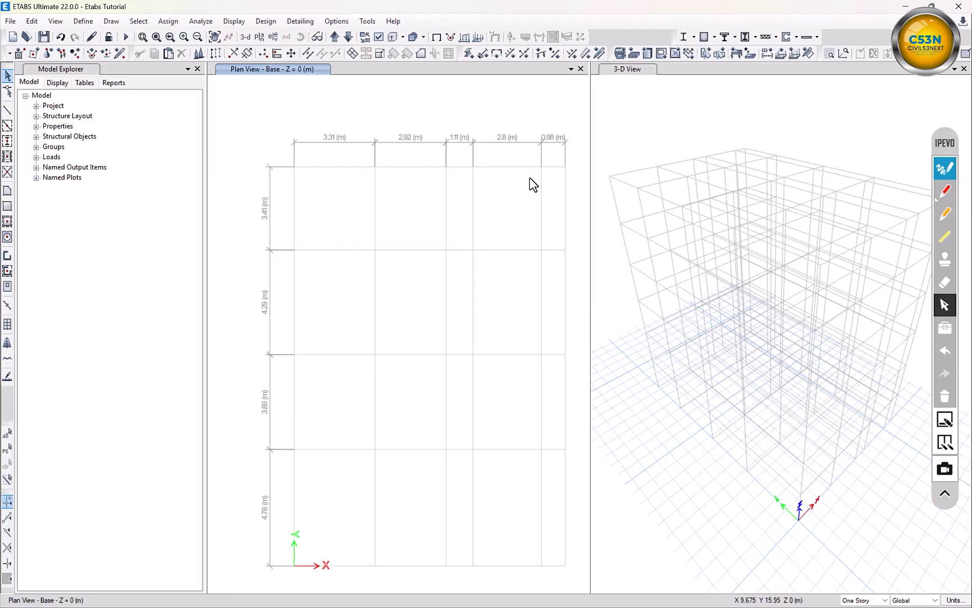
drag(575, 125, 256, 580)
drag(576, 122, 249, 577)
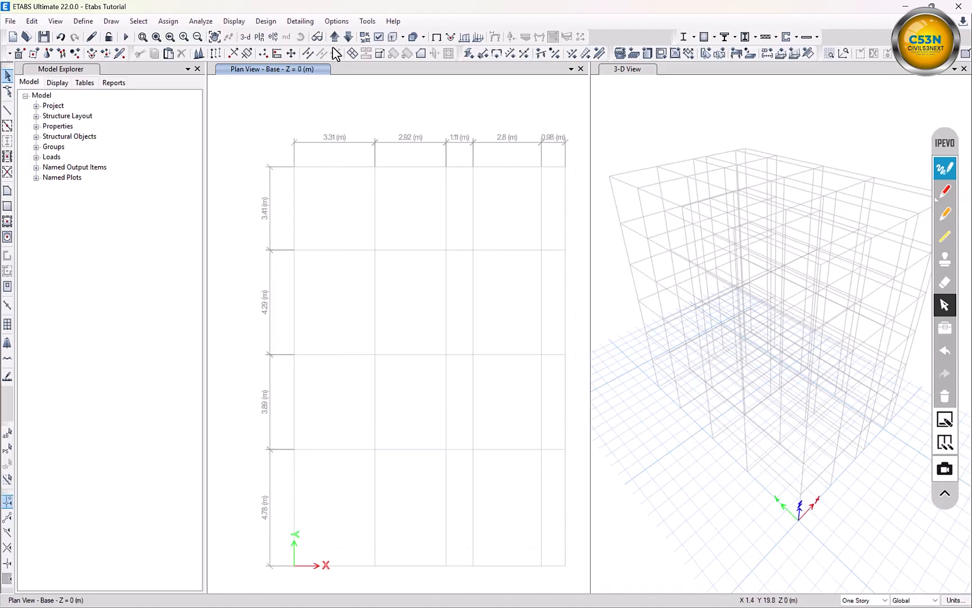
click(336, 38)
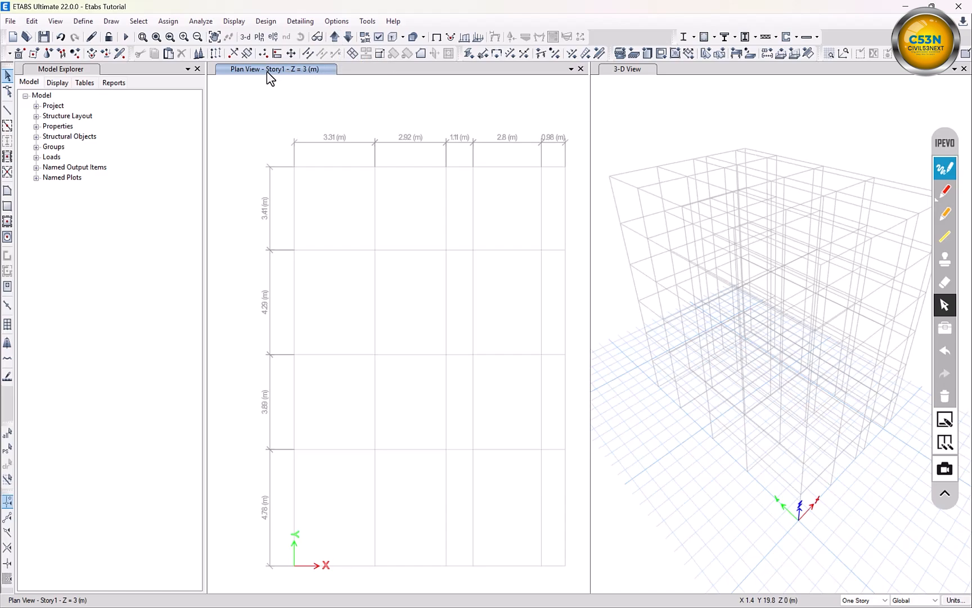
click(348, 38)
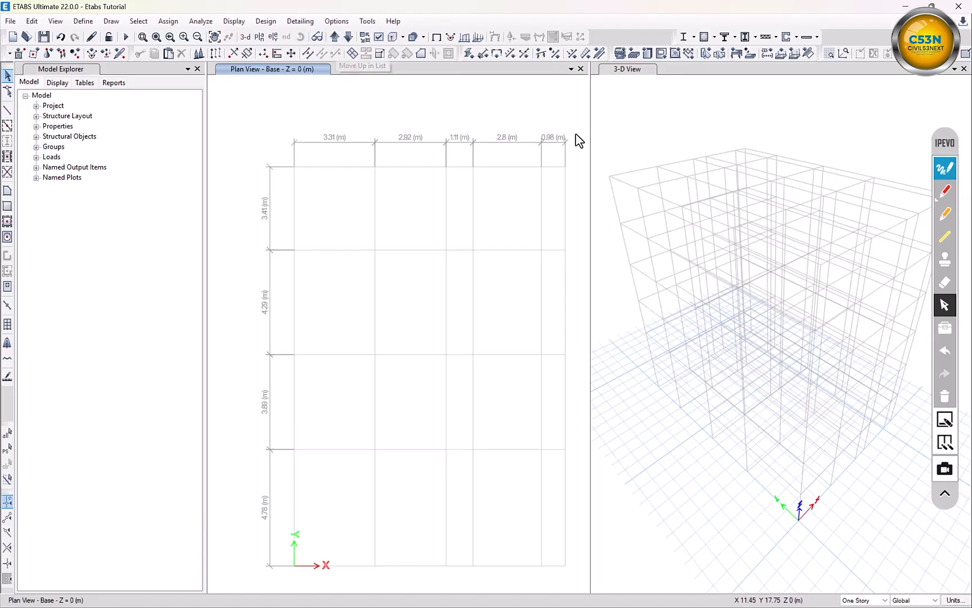
click(335, 36)
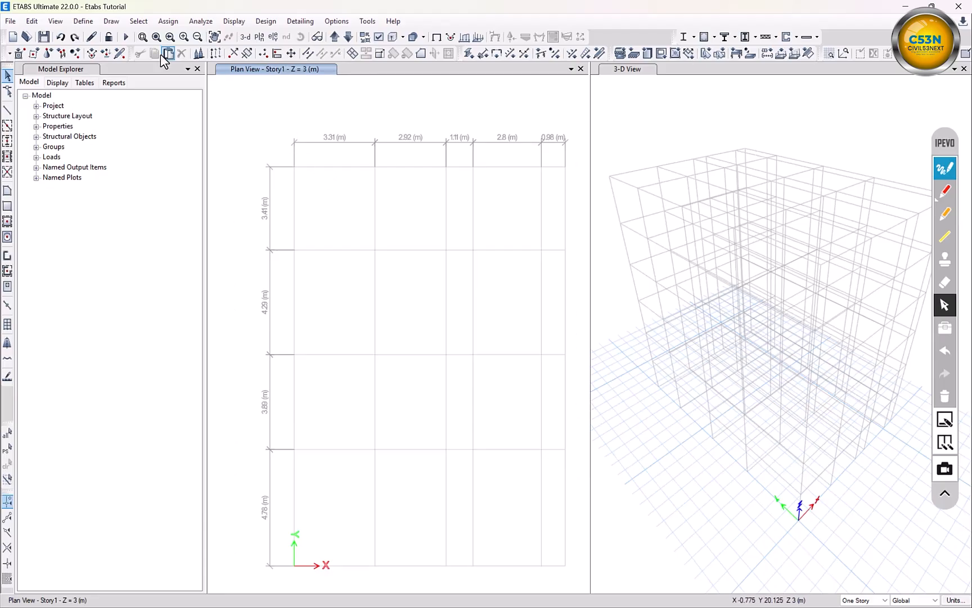
- Quick-draw C 30 x 60 columns on Story1 where the uppermost Y grid line meets the first three X grid lines
click(111, 22)
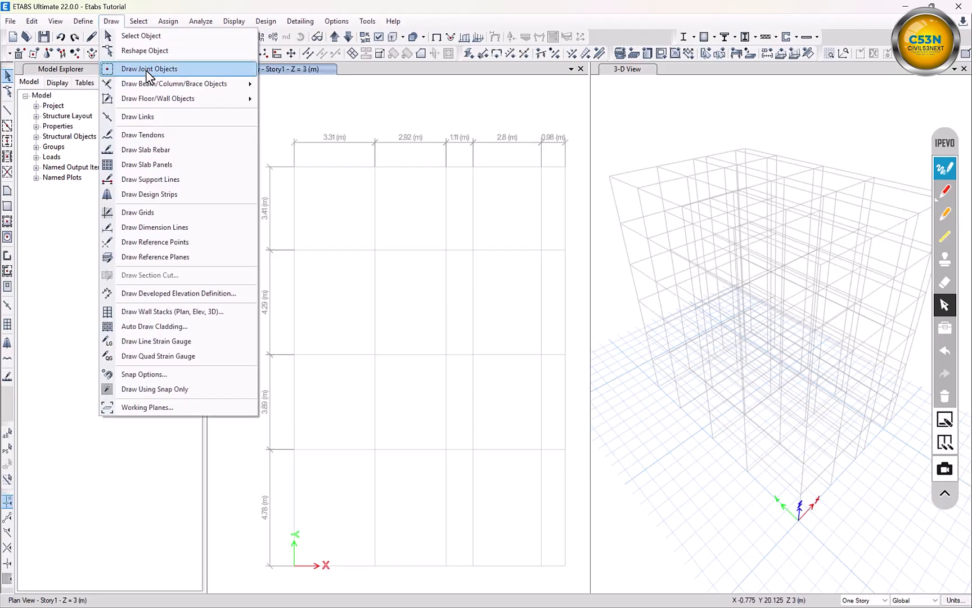
mouse_move(174, 84)
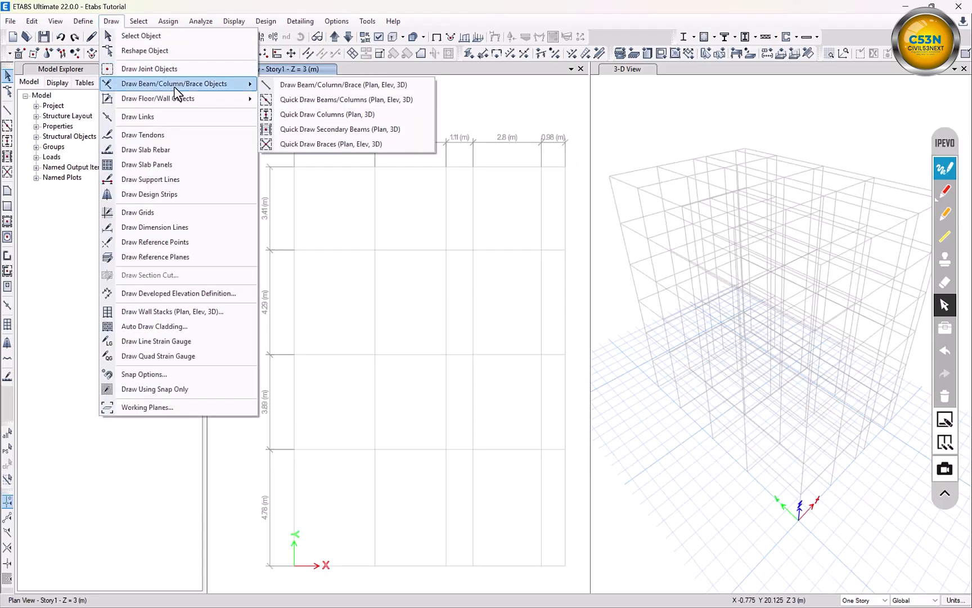
click(309, 115)
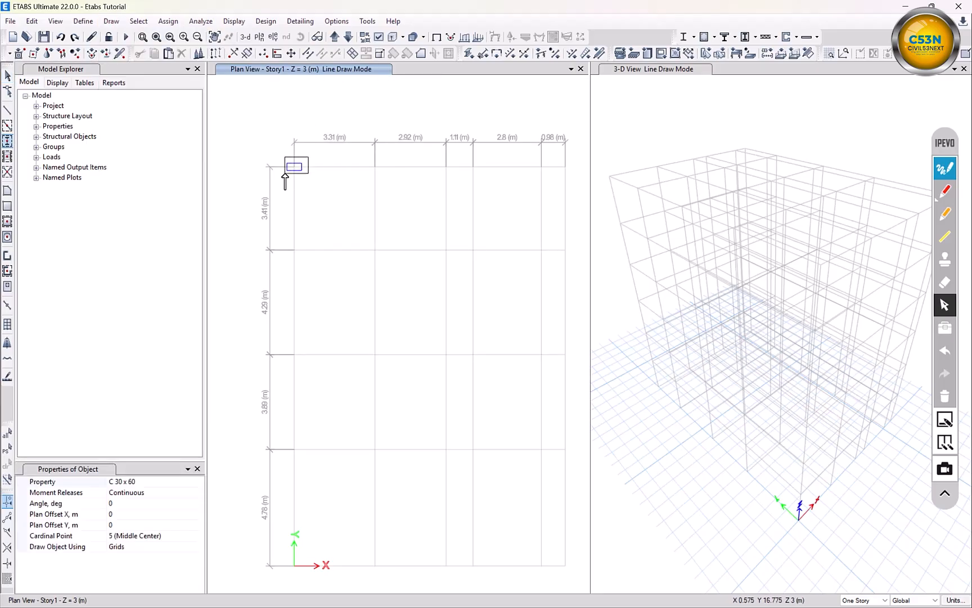
click(284, 179)
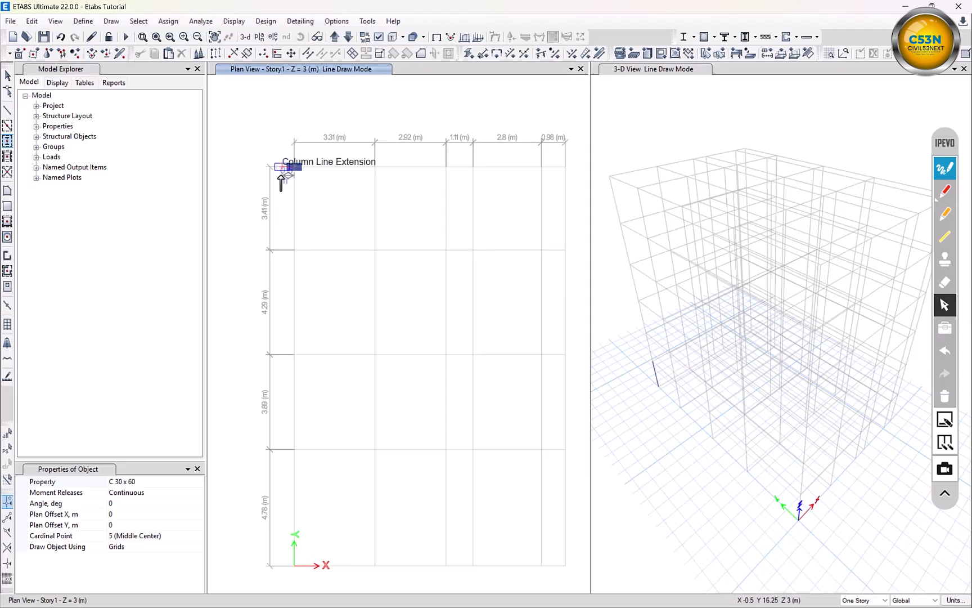
scroll(347, 178, up, 5)
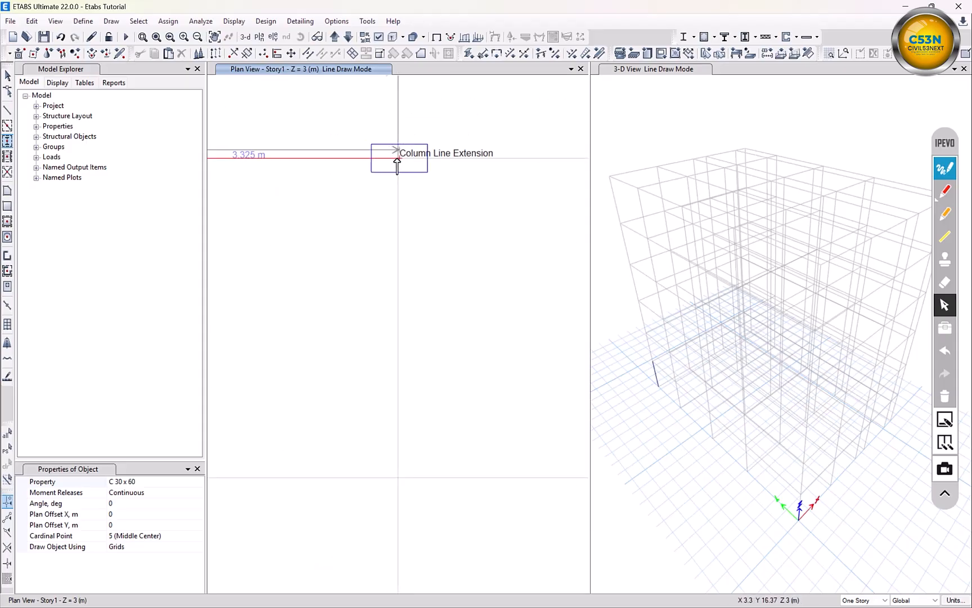
scroll(397, 166, down, 4)
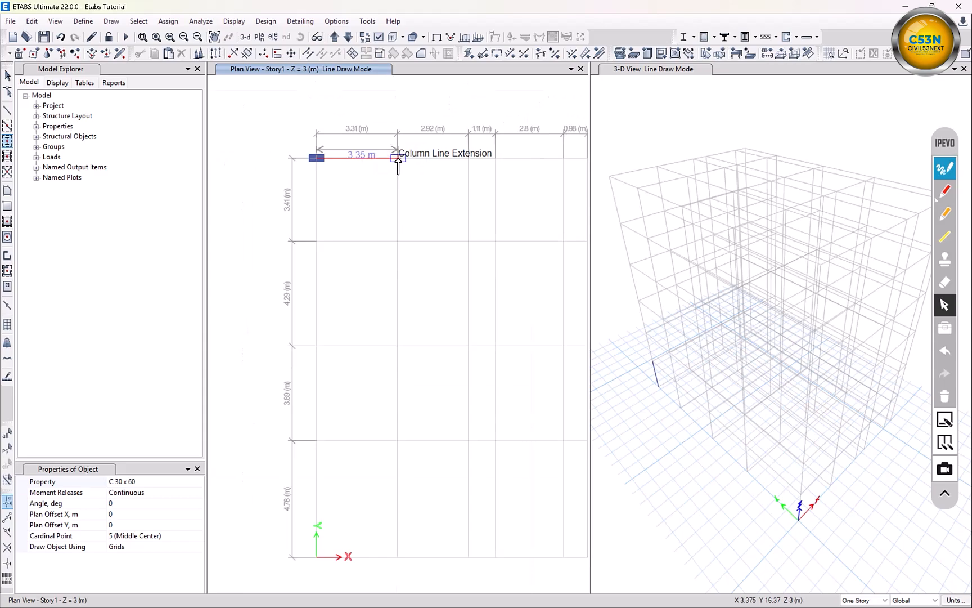
scroll(398, 166, up, 4)
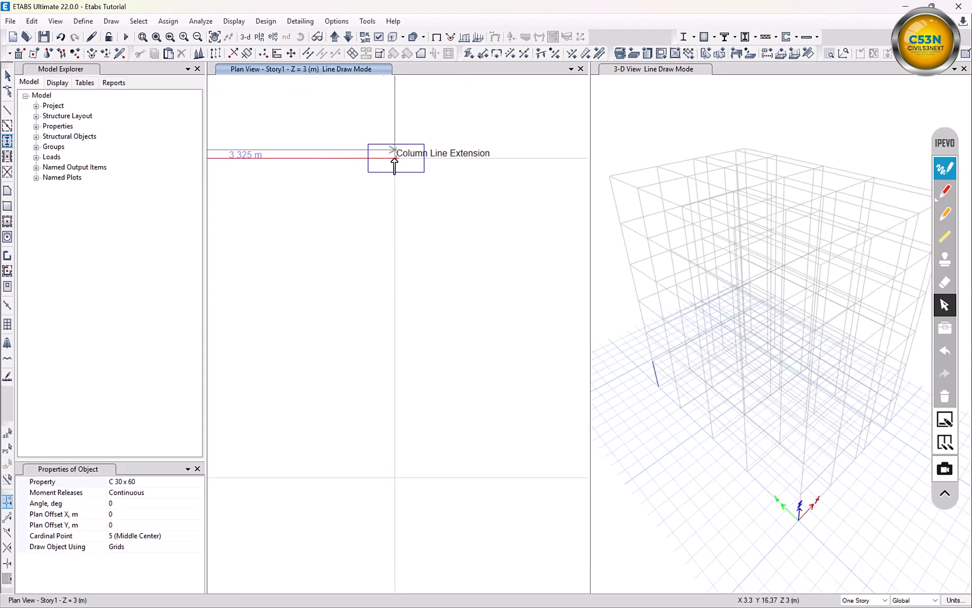
click(394, 165)
scroll(486, 191, down, 4)
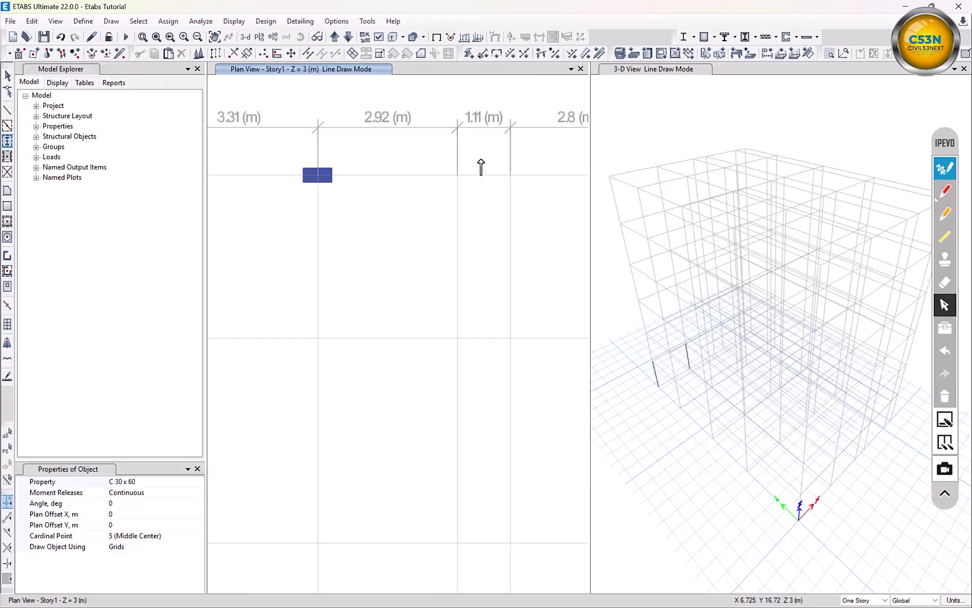
drag(482, 158, 425, 200)
drag(425, 200, 426, 202)
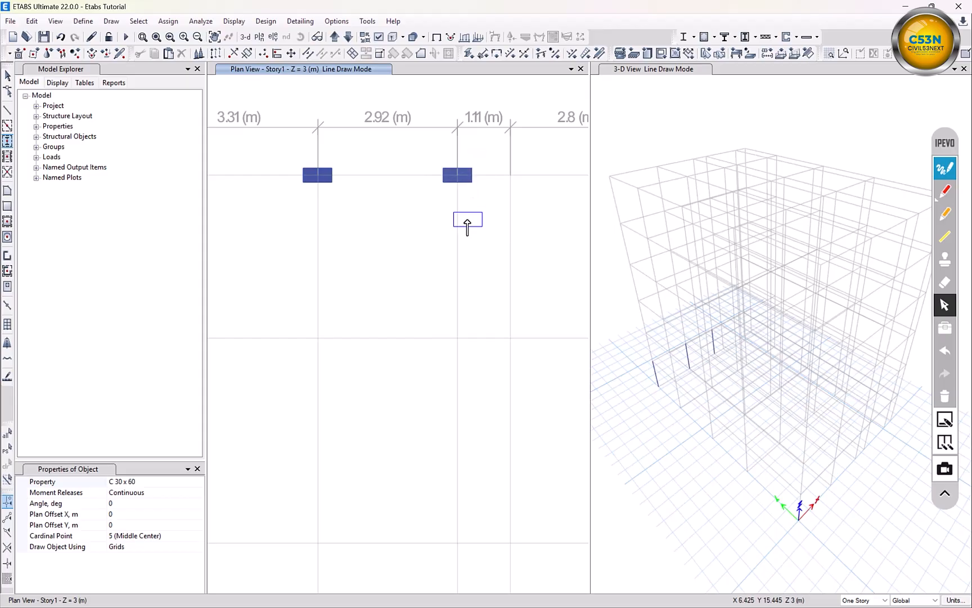
- Try window-placing C 30 x 60 columns at every intersection of the lower four Y grid lines, and undo the placement
scroll(467, 219, down, 5)
middle_drag(450, 217, 372, 177)
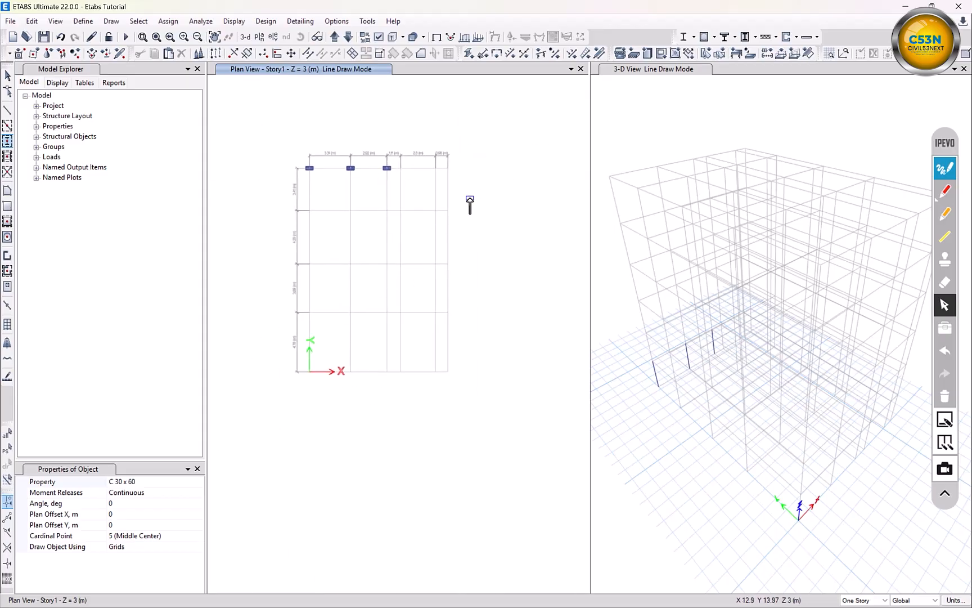
drag(476, 194, 257, 406)
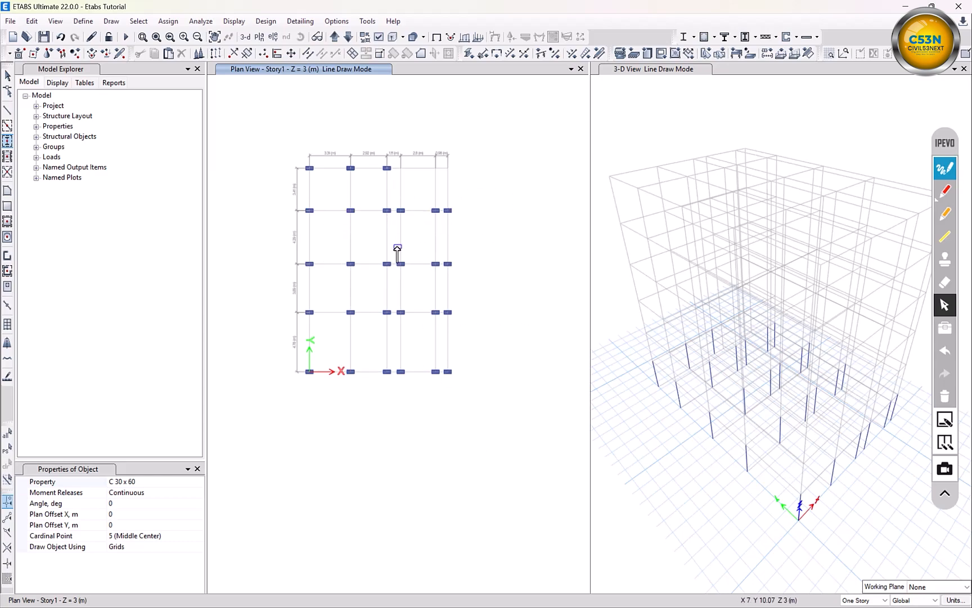
key(ctrl+z)
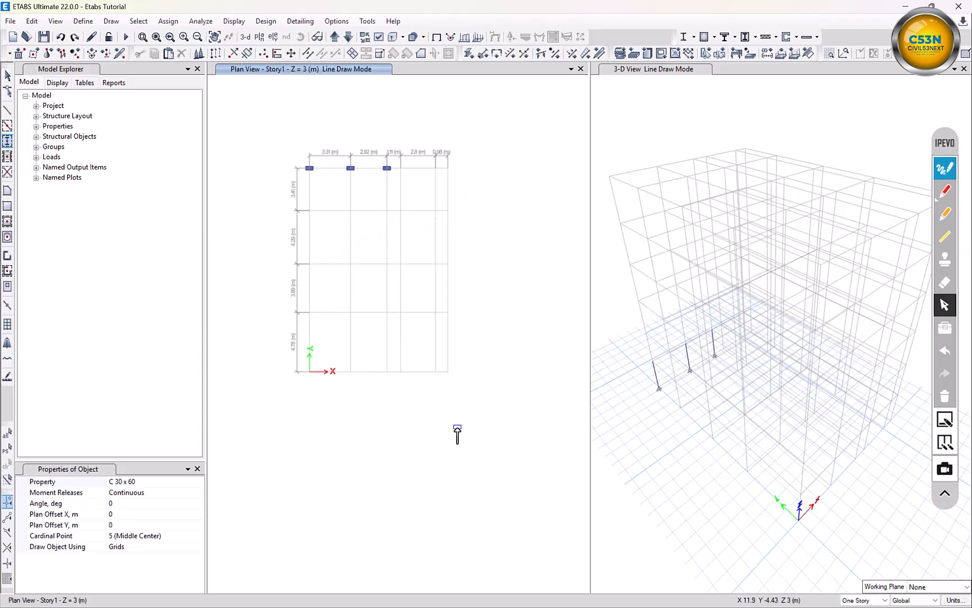
key(ctrl+y)
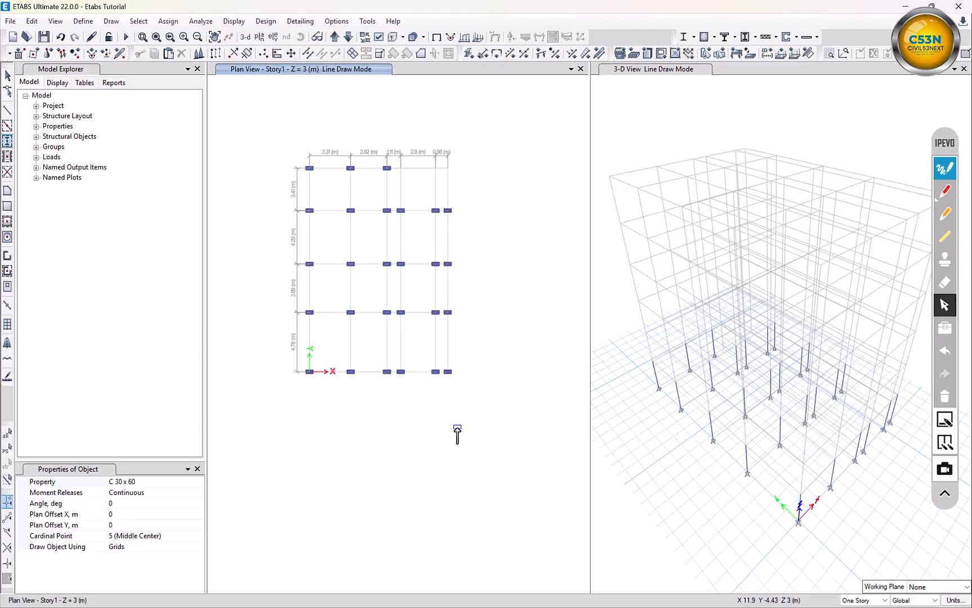
key(ctrl+z)
key(ctrl+y)
key(ctrl+z)
- Place C 30 x 95 columns on Story1 where the second-uppermost Y grid line meets the first four X grid lines
scroll(430, 225, up, 2)
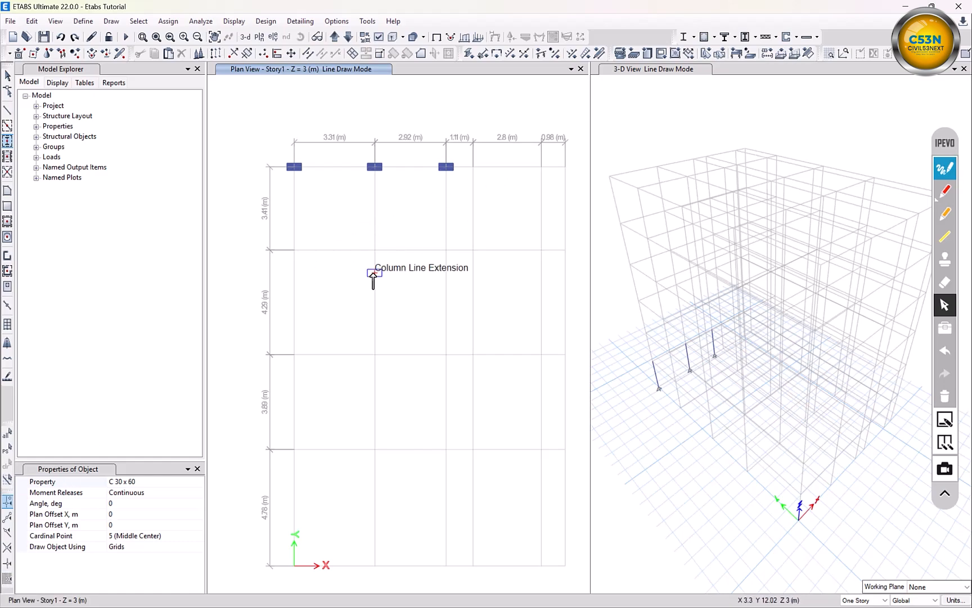
click(187, 482)
click(199, 482)
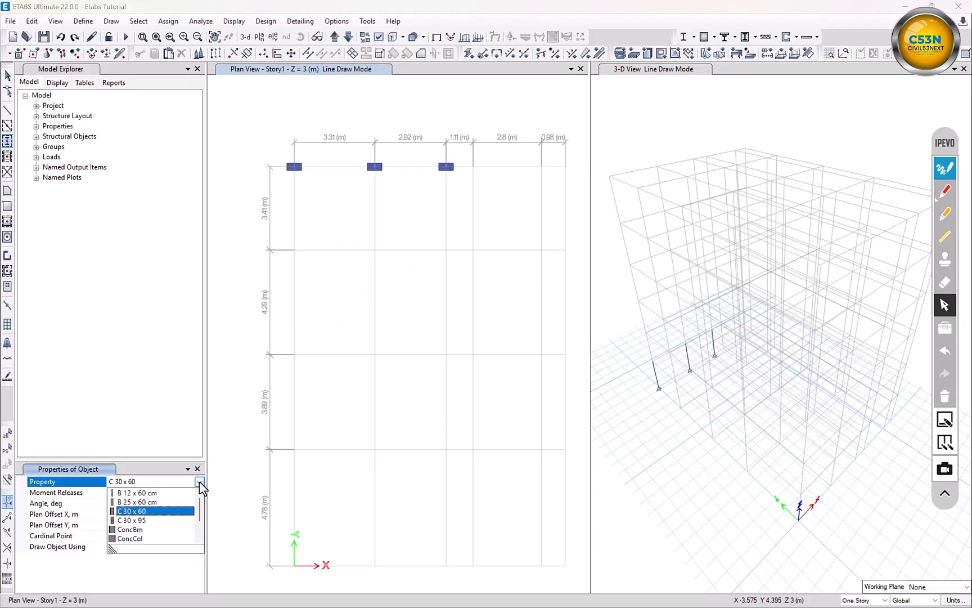
click(141, 520)
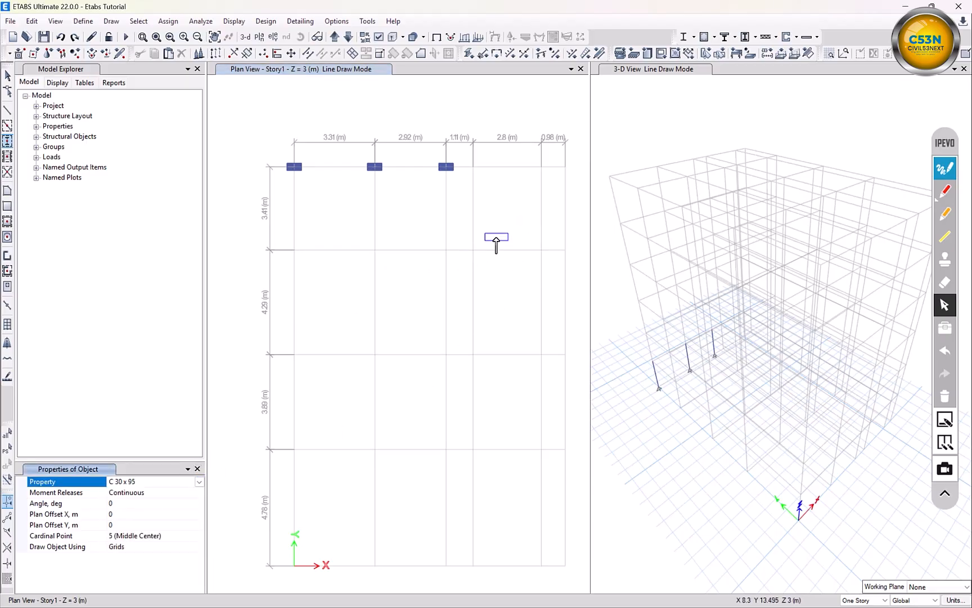
drag(500, 234, 403, 304)
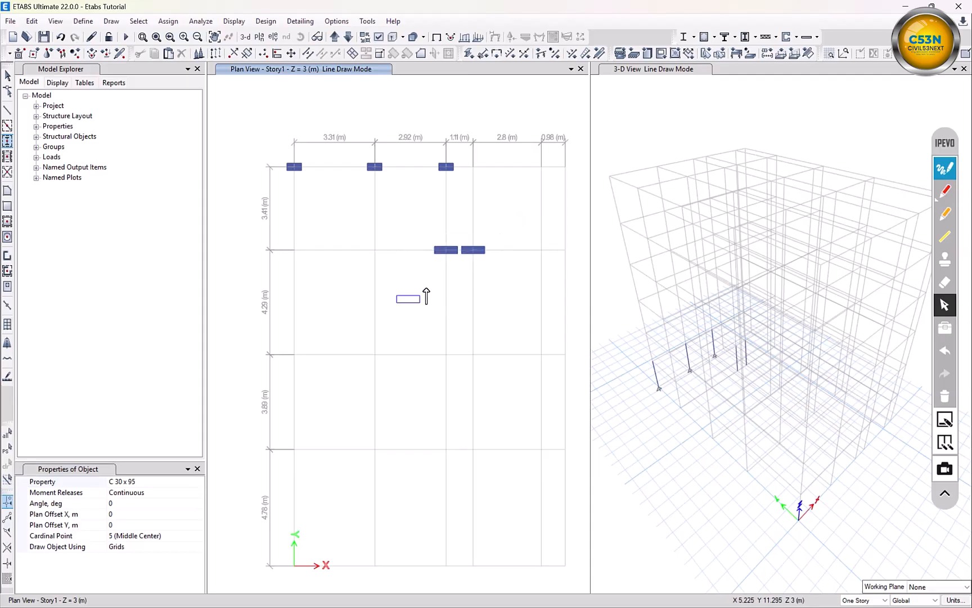
scroll(381, 256, up, 3)
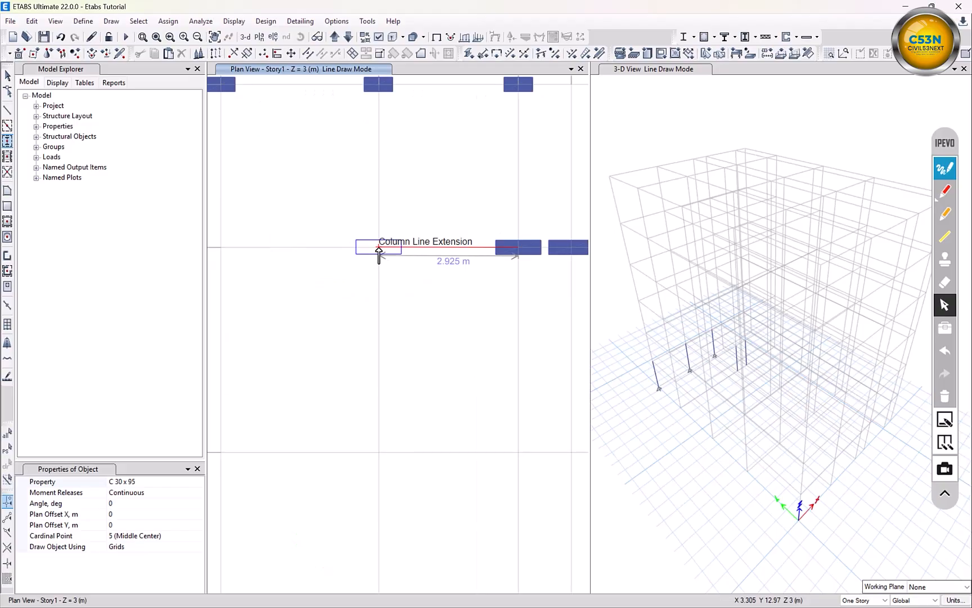
click(379, 247)
scroll(366, 312, down, 3)
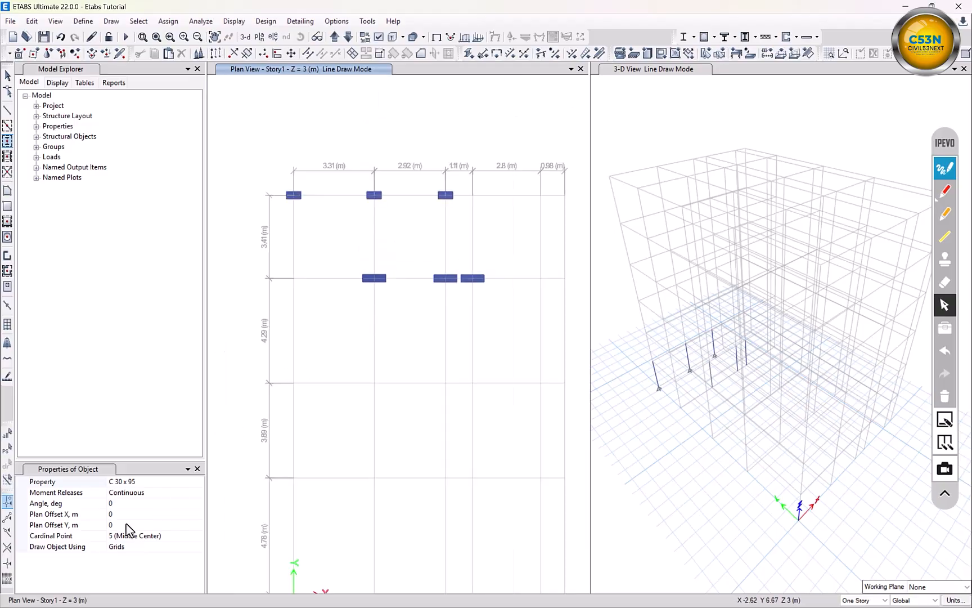
scroll(293, 281, up, 3)
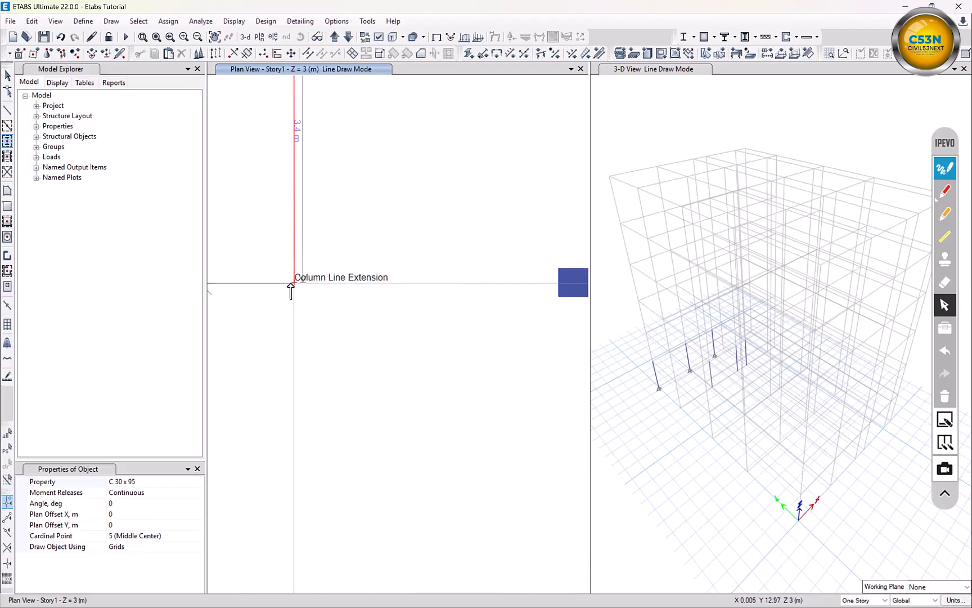
- Window-place C 30 x 95 columns along the lower three Y grid lines and at the remaining intersections of the last two X grid lines
scroll(361, 303, down, 5)
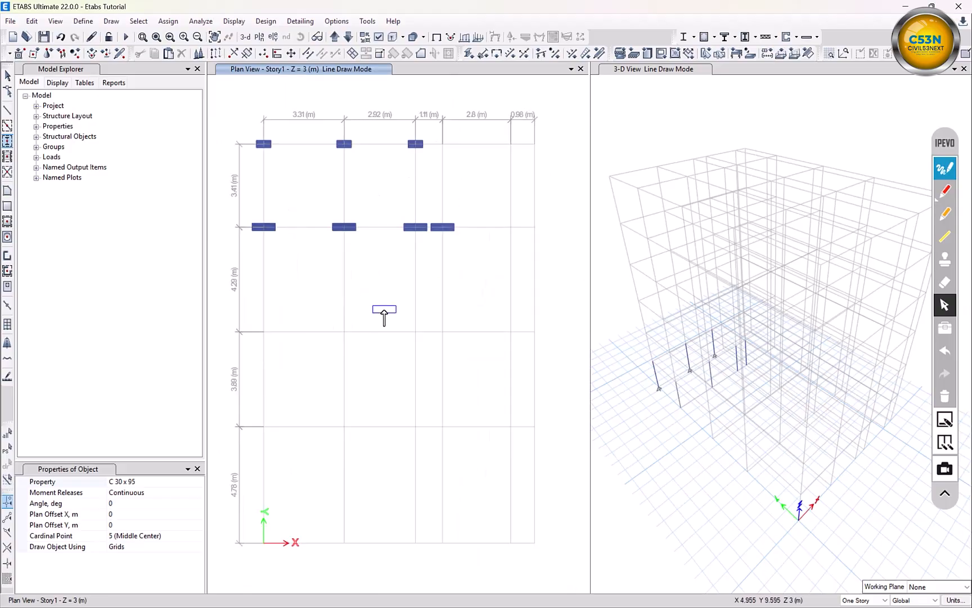
drag(559, 306, 233, 563)
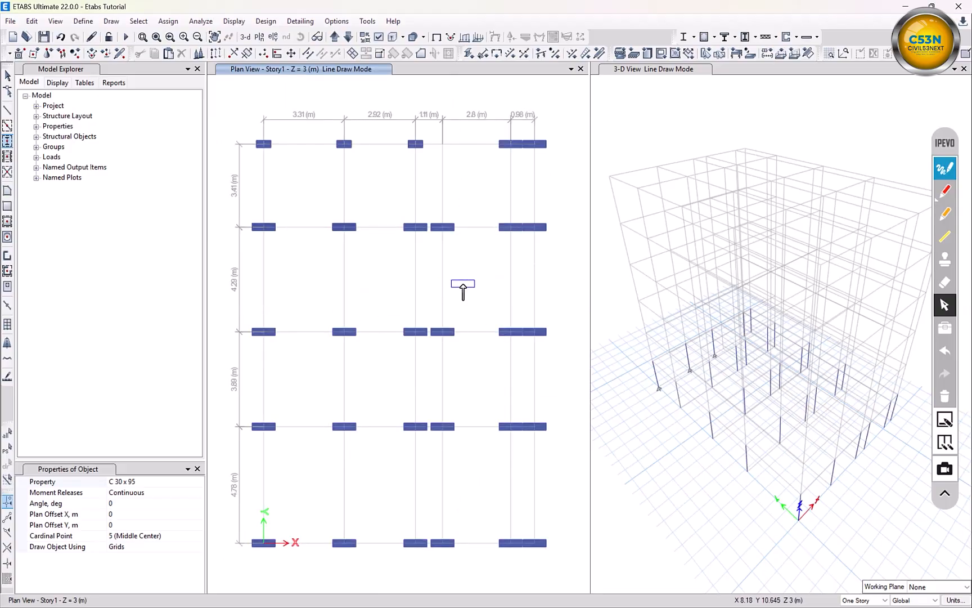
key(Escape)
- Review the list of defined frame section properties
scroll(509, 132, up, 3)
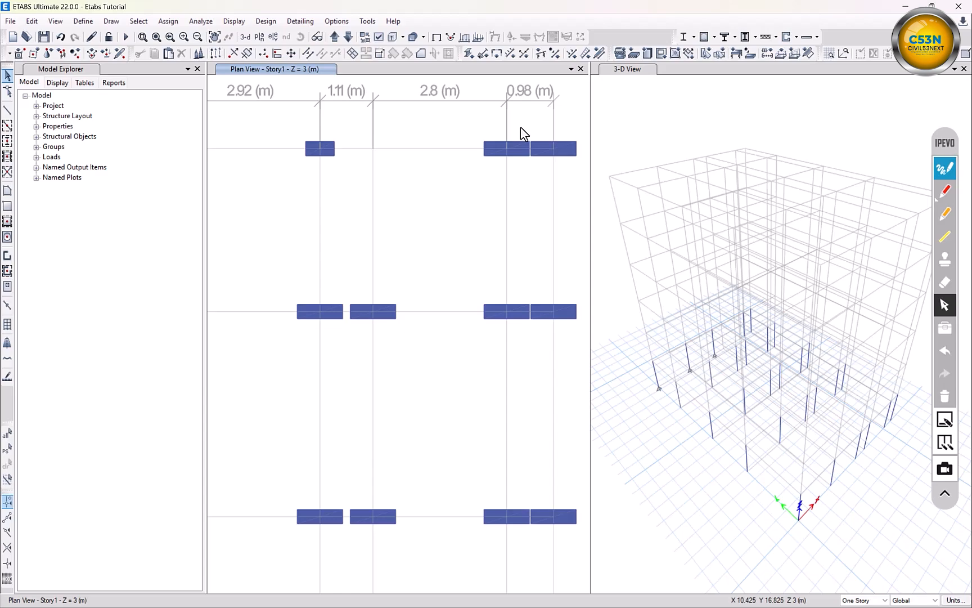
click(82, 21)
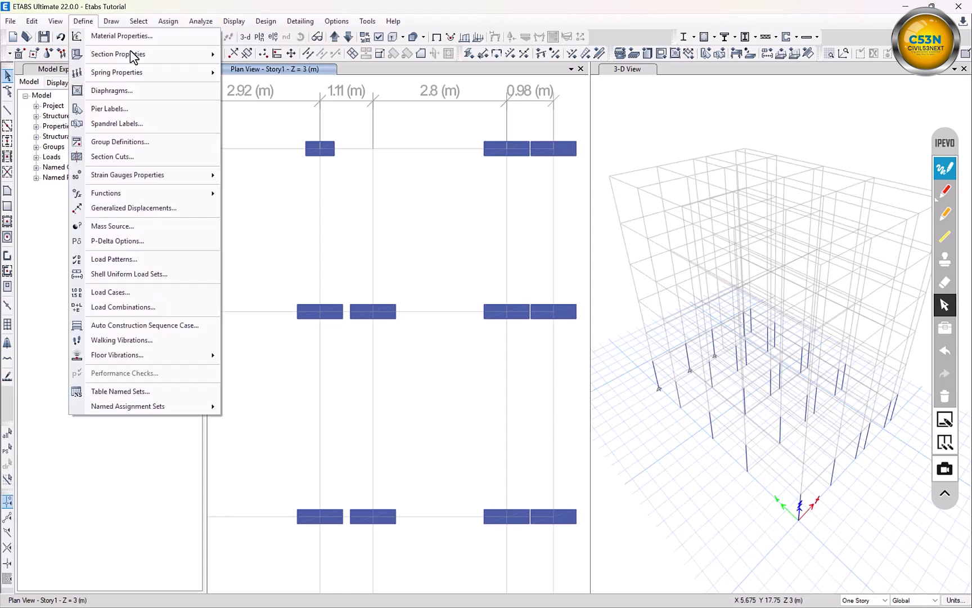
mouse_move(144, 58)
click(268, 55)
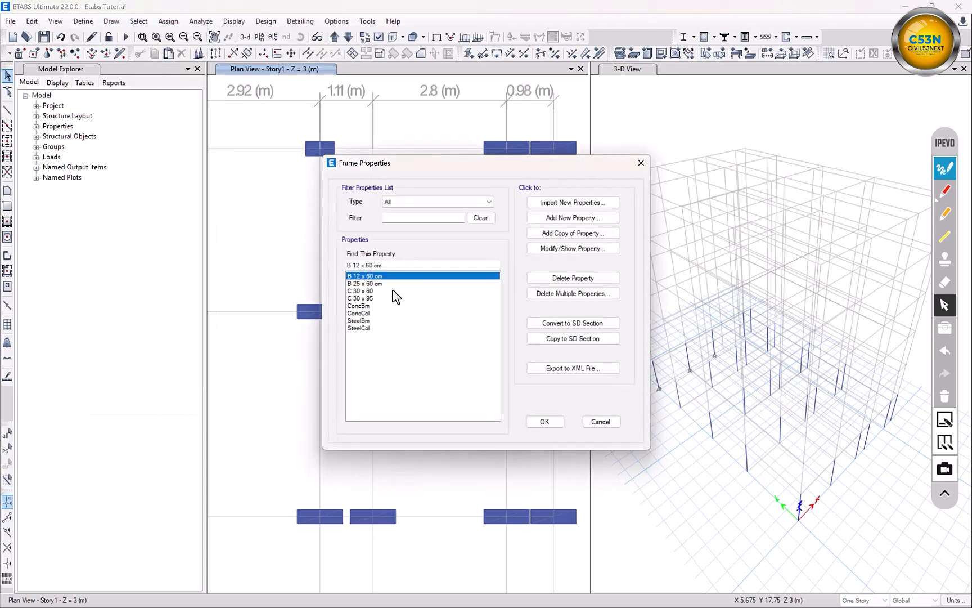
drag(364, 163, 633, 123)
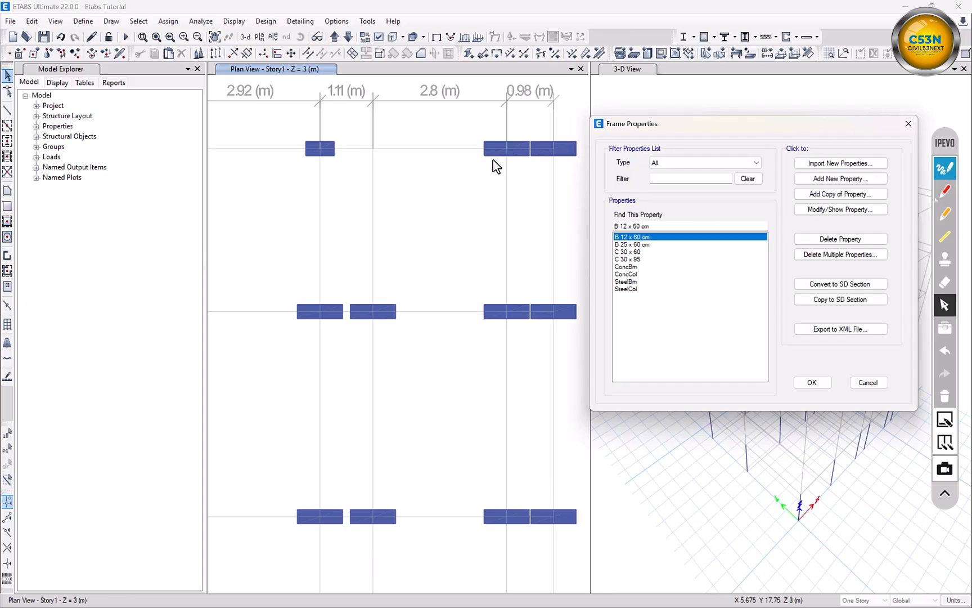
click(908, 123)
- Assign the C 30 x 60 section to the column where the uppermost Y grid line meets the fifth X grid line
drag(523, 124, 468, 199)
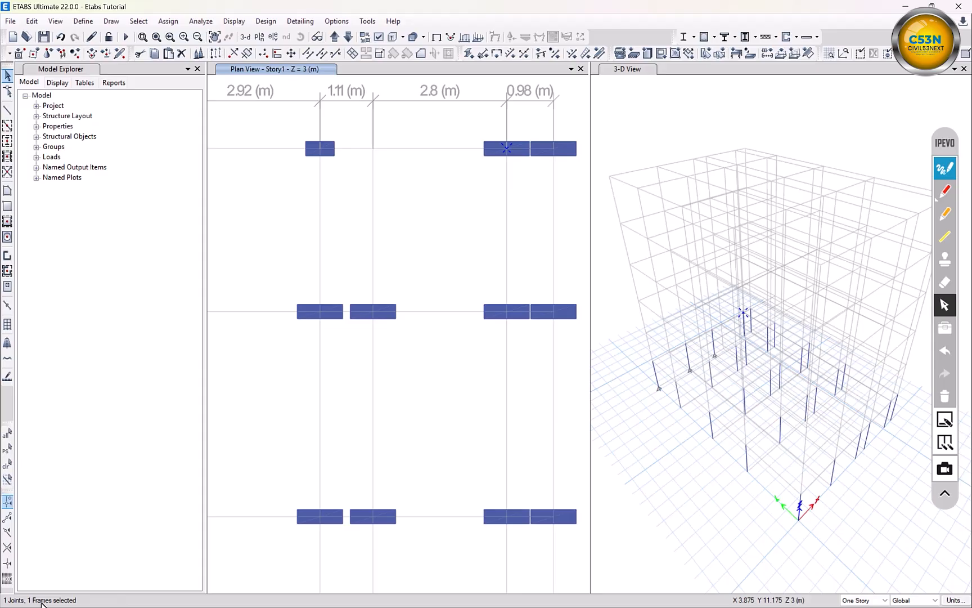
click(168, 21)
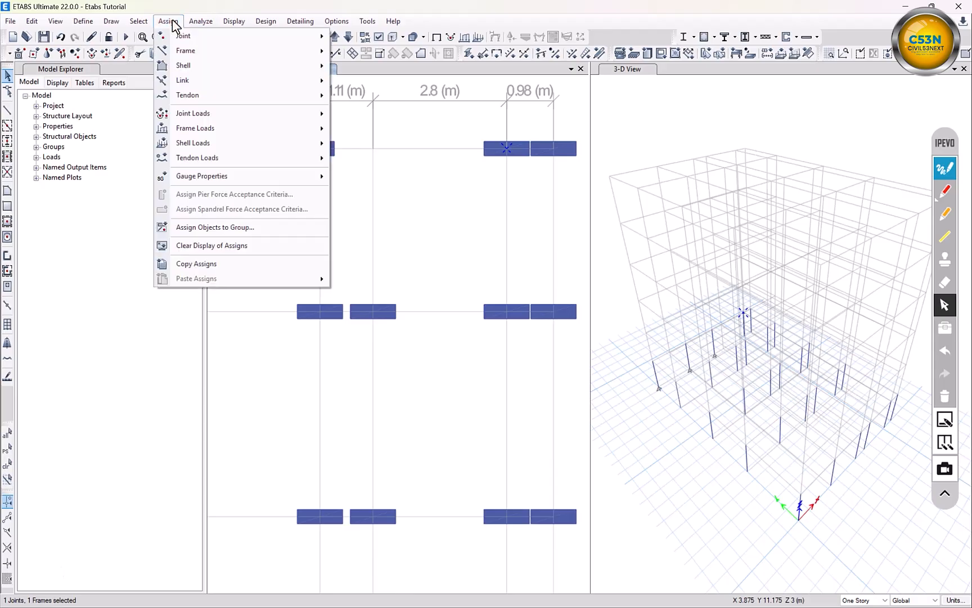
mouse_move(214, 55)
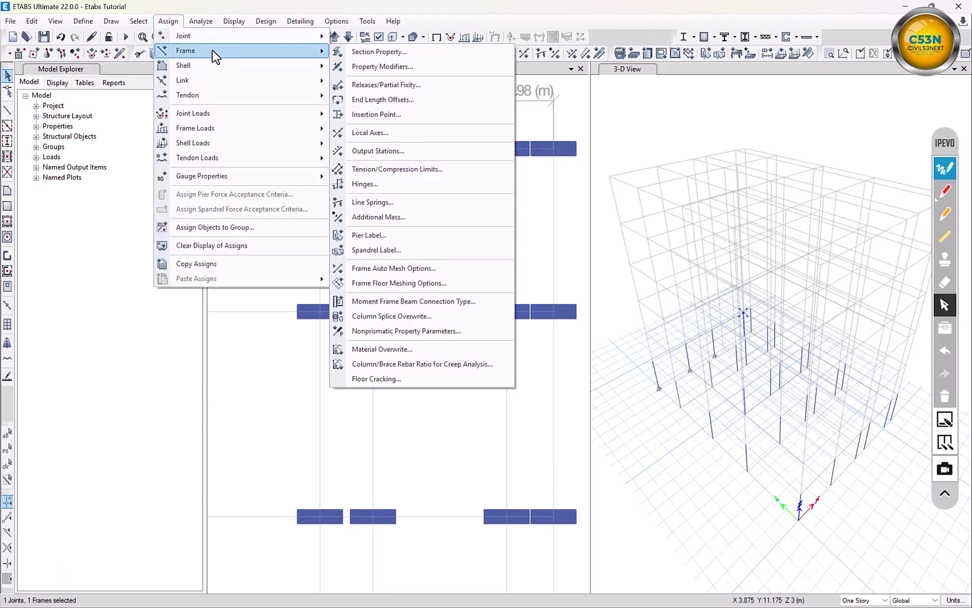
click(391, 52)
drag(459, 153, 656, 143)
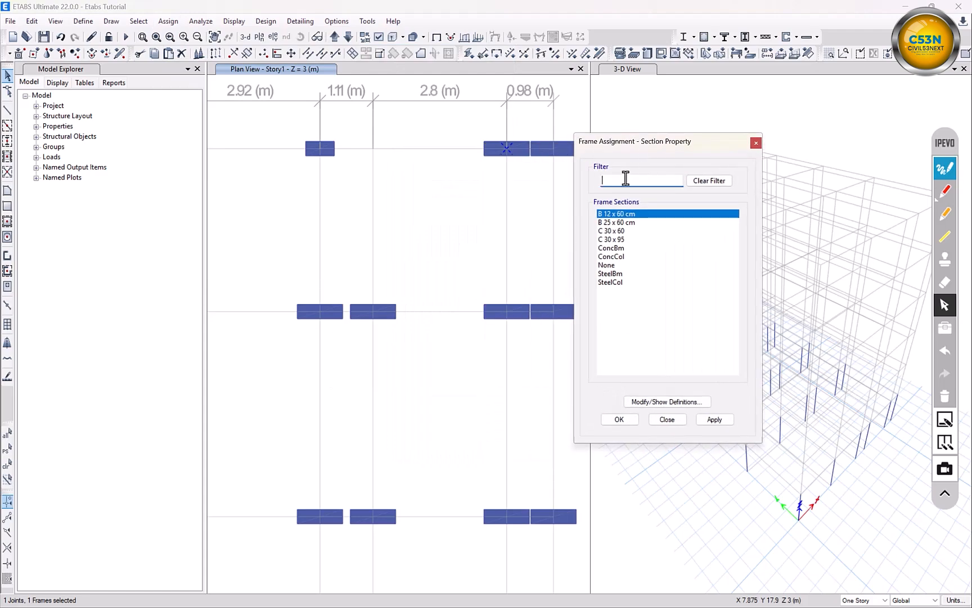
click(615, 231)
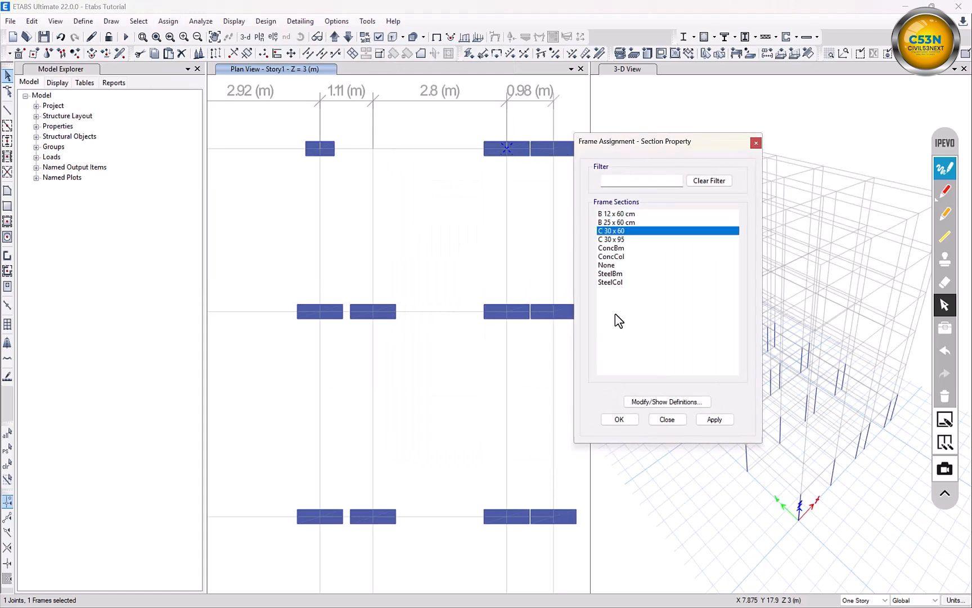
click(715, 424)
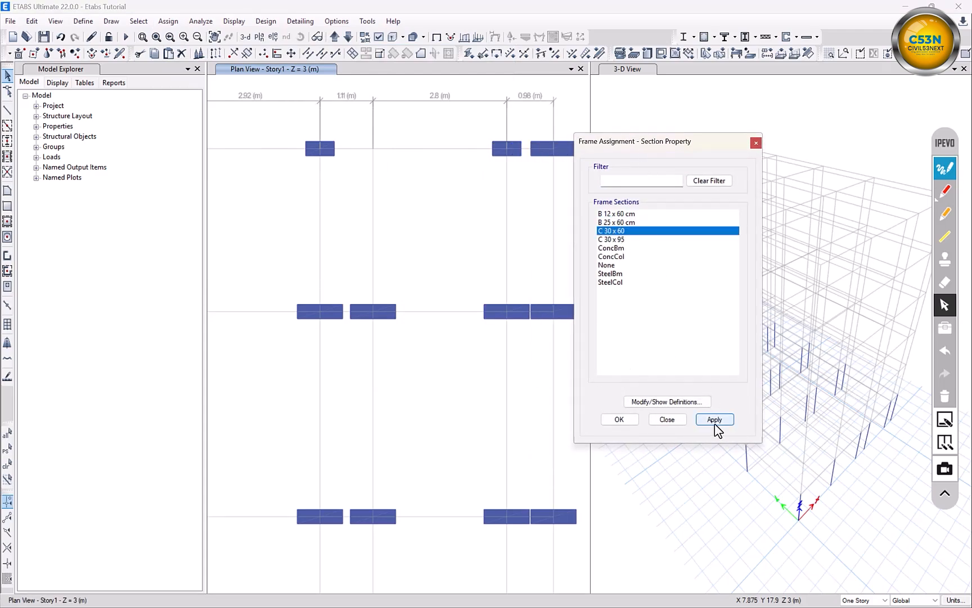
click(619, 420)
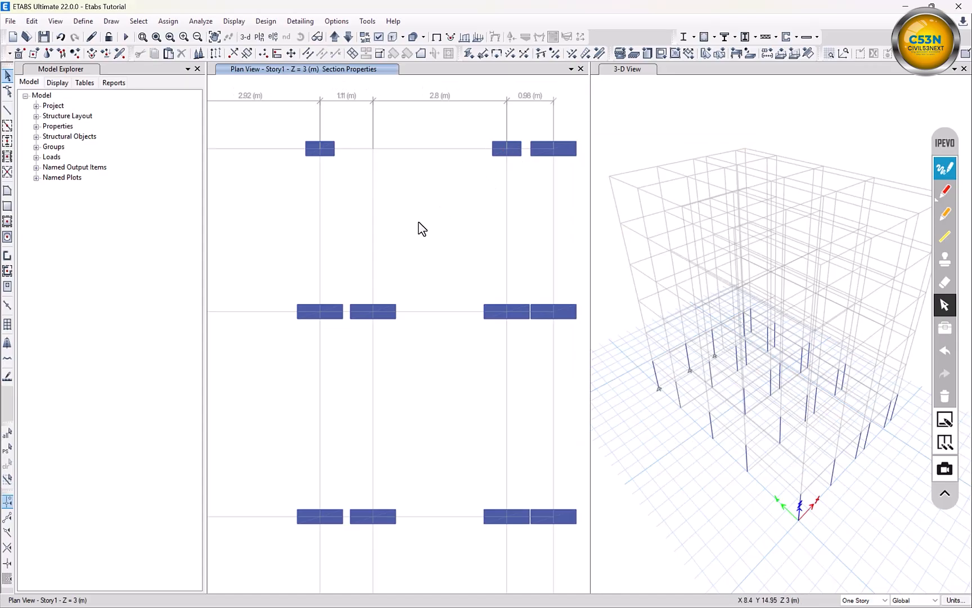
- Assign the C 30 x 95 section to the column where the uppermost Y grid line meets the second X grid line
scroll(419, 226, down, 3)
scroll(516, 412, up, 4)
scroll(382, 184, down, 2)
scroll(381, 184, up, 3)
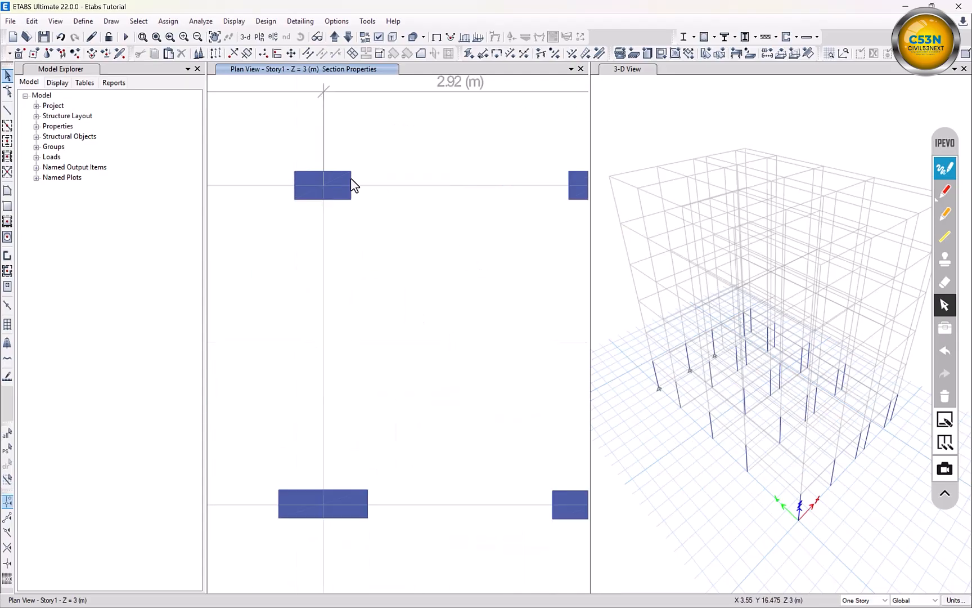
scroll(493, 211, down, 3)
scroll(420, 228, up, 1)
drag(418, 217, 356, 268)
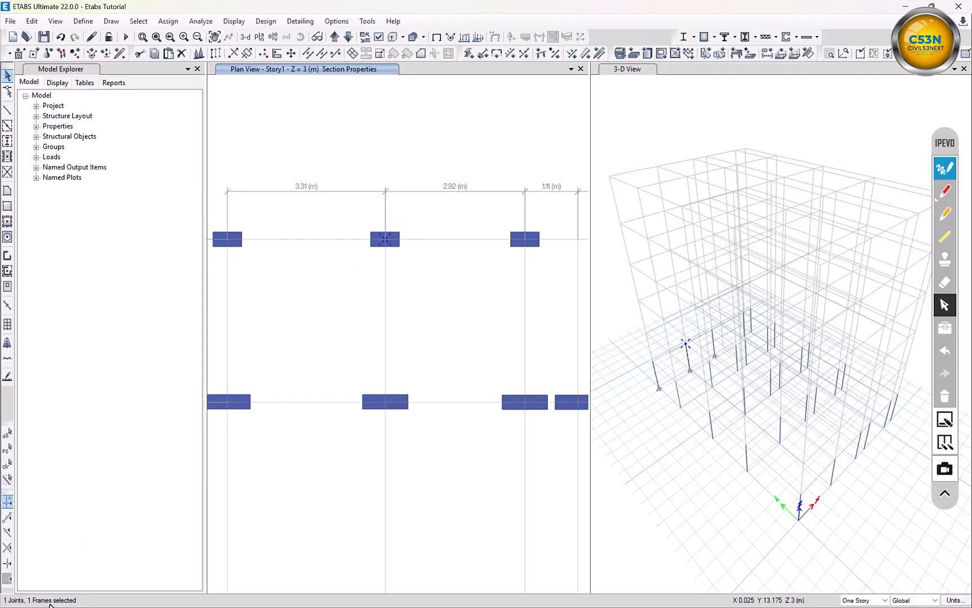
click(168, 21)
mouse_move(195, 53)
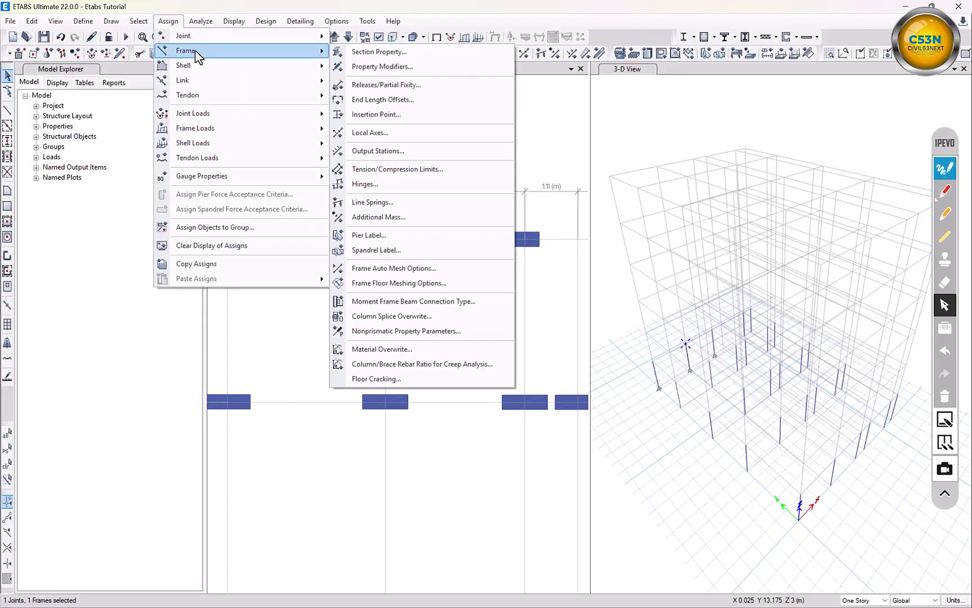
click(378, 52)
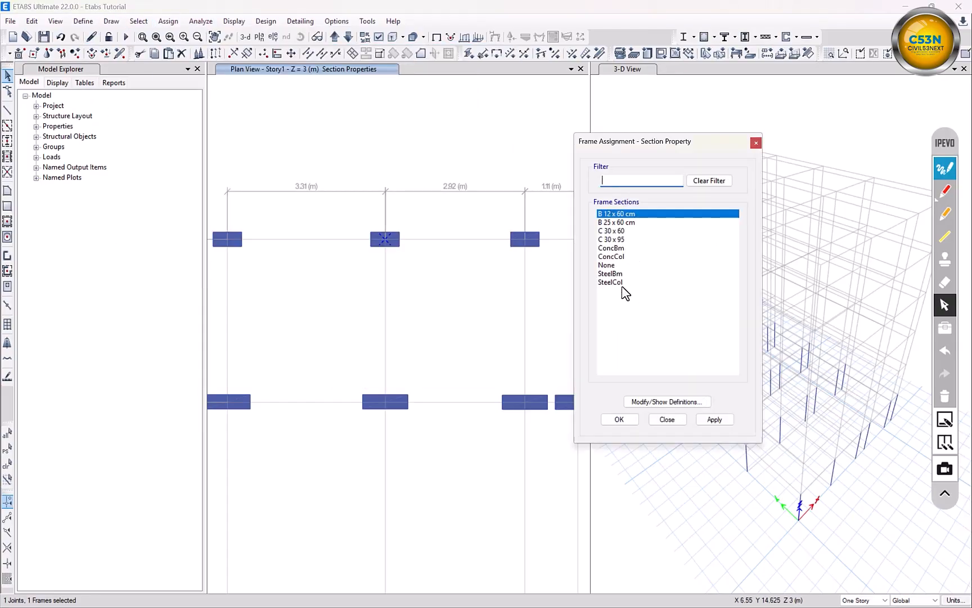
click(612, 239)
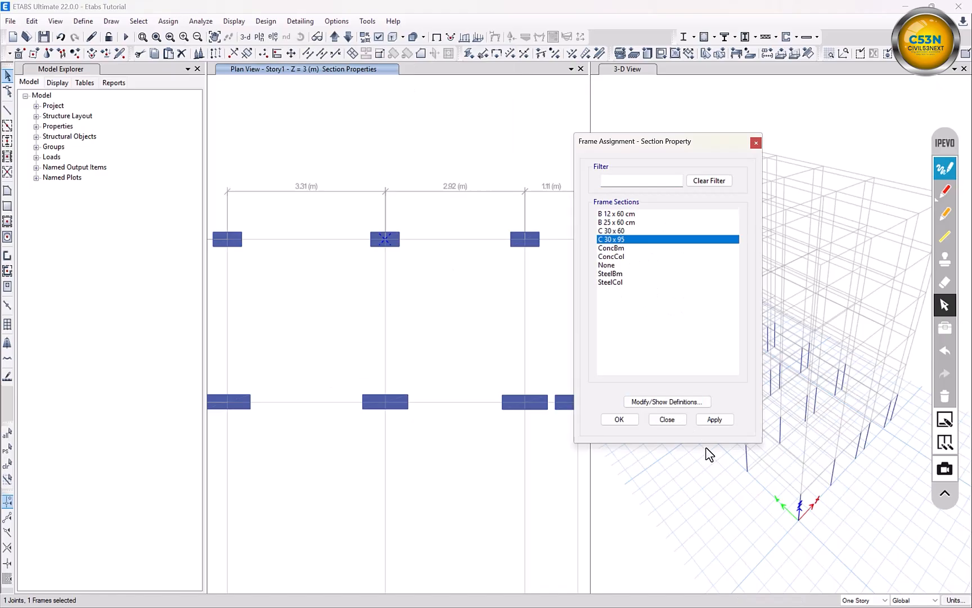
click(715, 419)
click(619, 419)
middle_drag(483, 438, 417, 310)
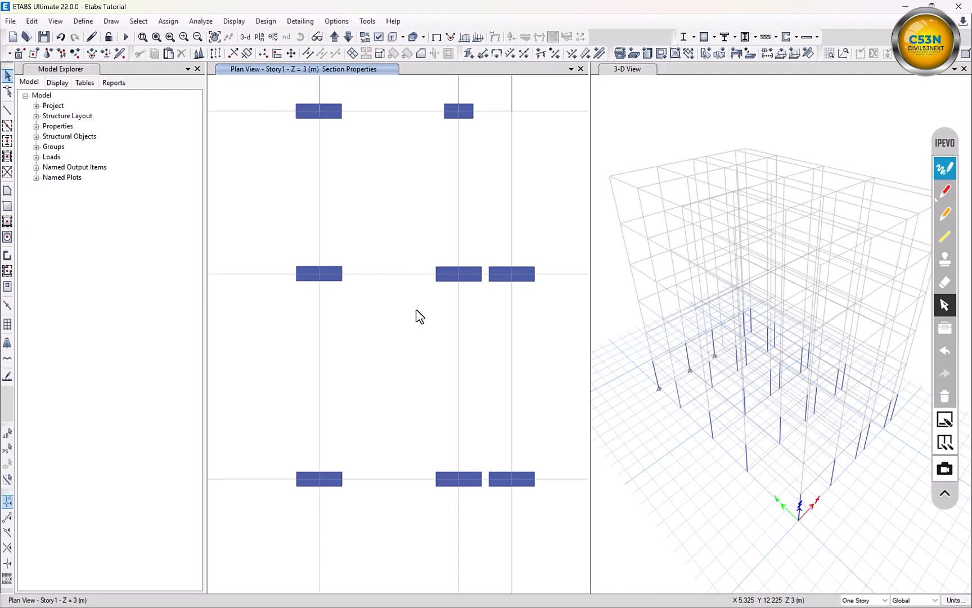
click(111, 21)
mouse_move(211, 89)
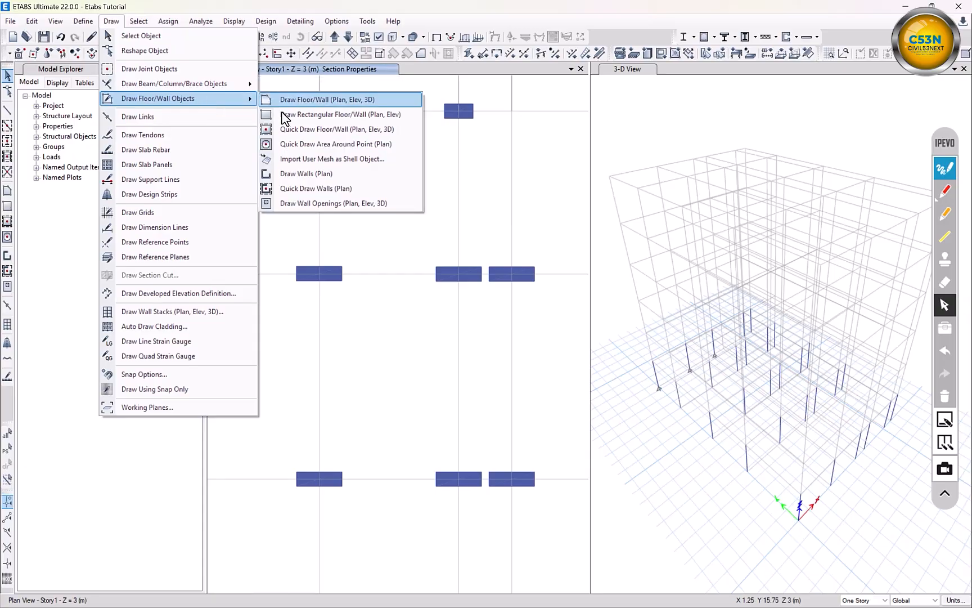
click(308, 173)
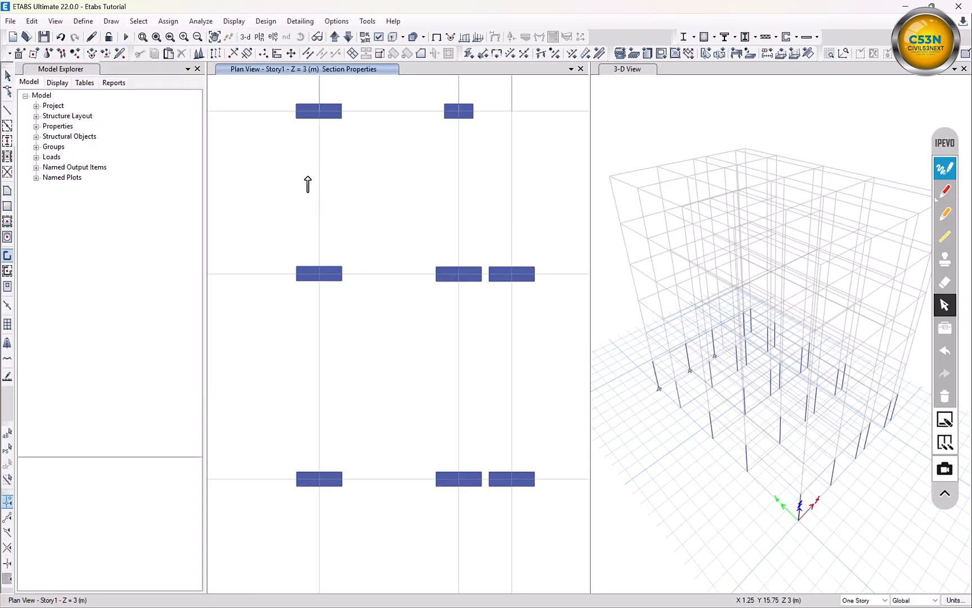
scroll(369, 217, up, 2)
scroll(362, 217, down, 4)
key(Escape)
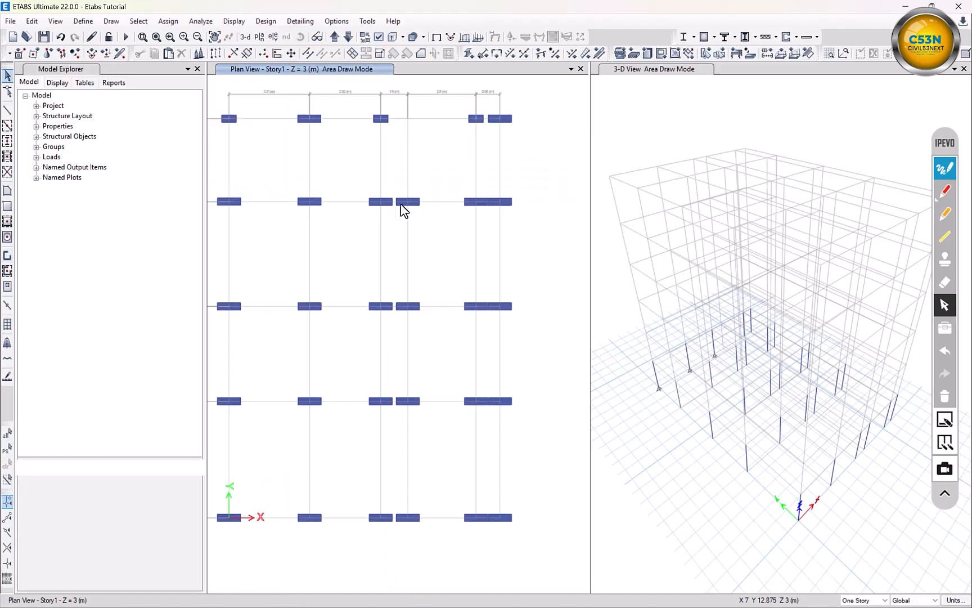
- Try deleting the three inner columns on the second-uppermost Y grid line, and undo the deletion
drag(427, 185, 291, 235)
key(Escape)
key(Delete)
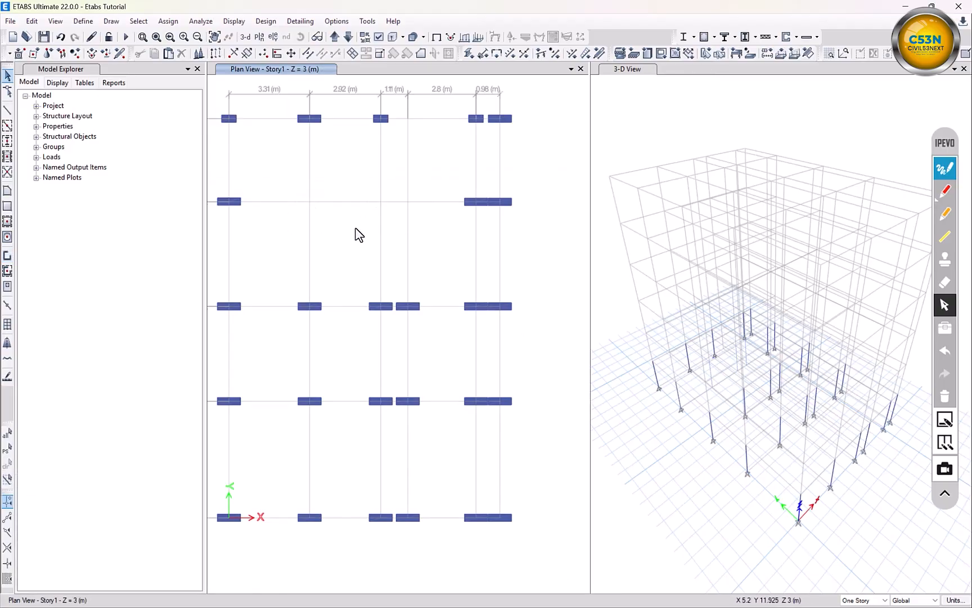
key(ctrl+z)
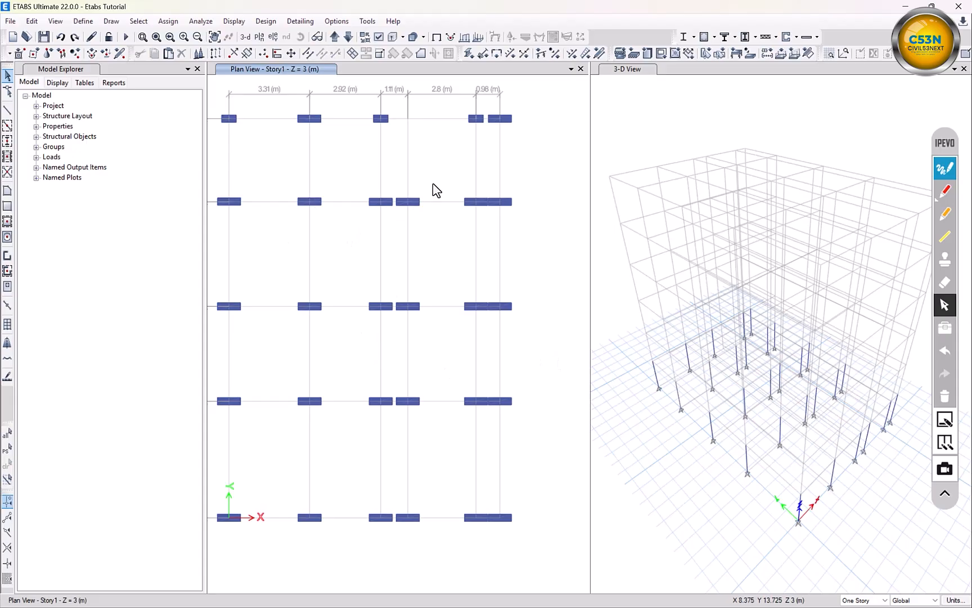
- Delete the columns where the second-uppermost Y grid line meets the second, third and fourth X grid lines
drag(434, 182, 288, 242)
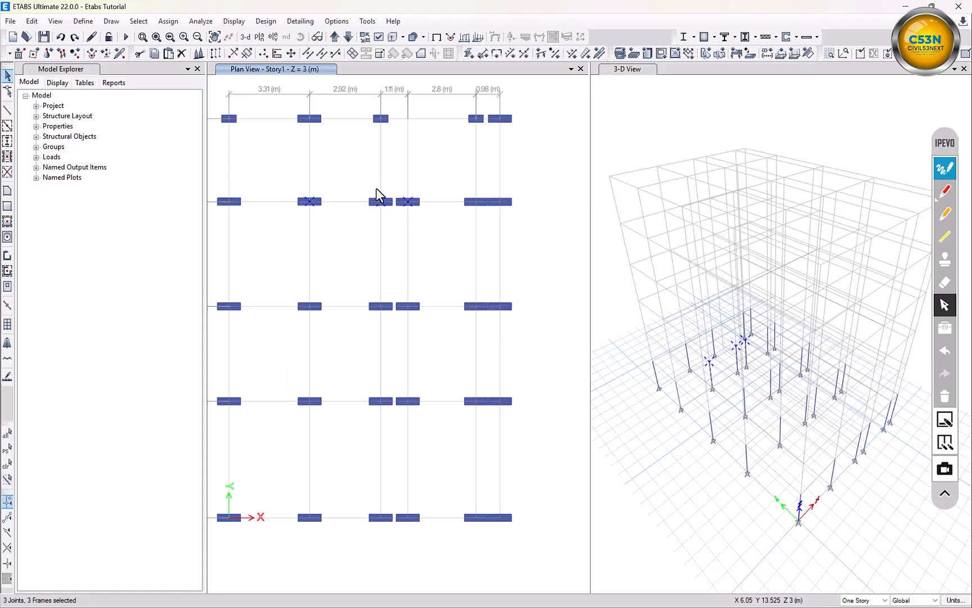
key(Delete)
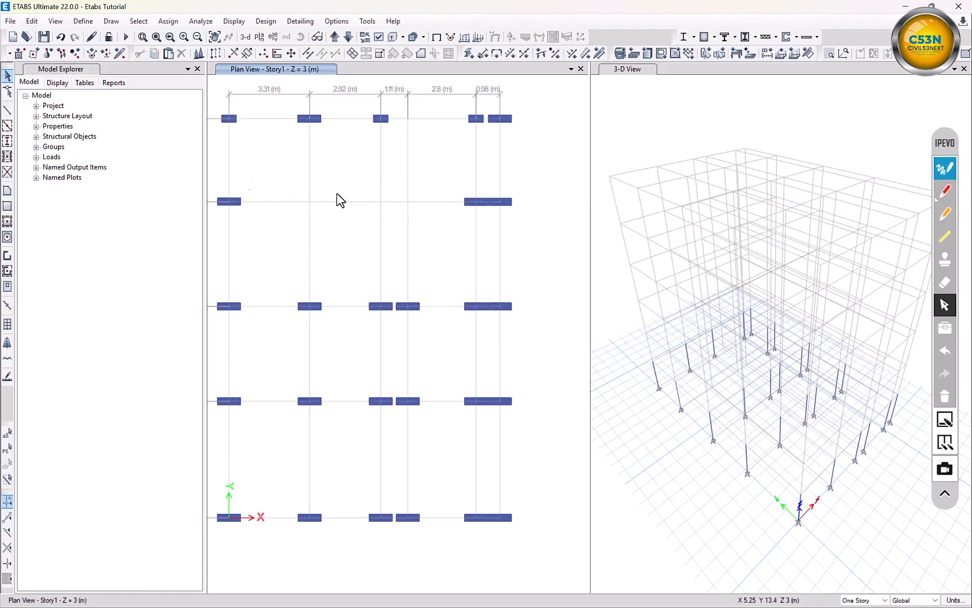
- Start drawing walls in plan as piers with the W 25 cm property
click(118, 18)
mouse_move(250, 99)
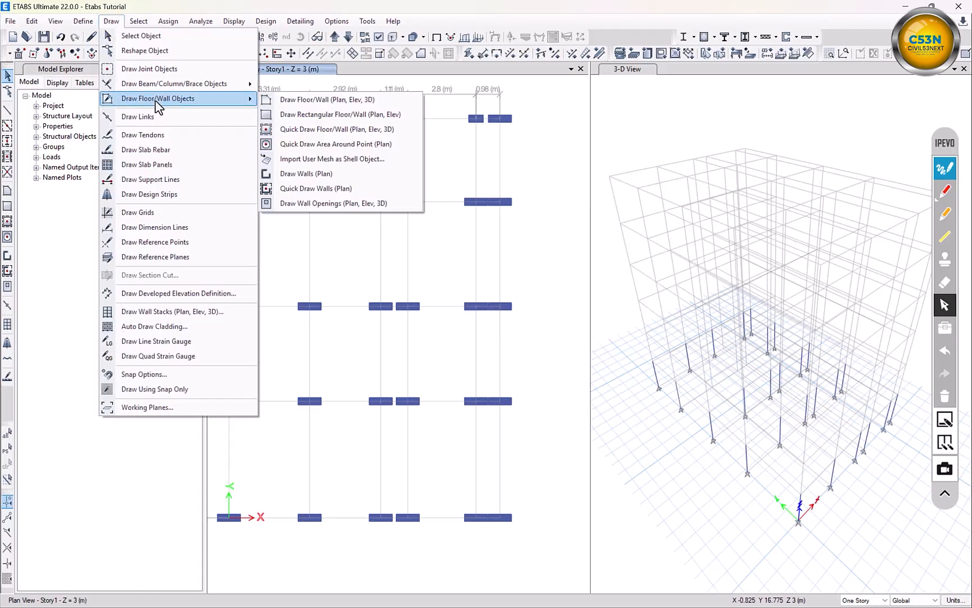
click(320, 174)
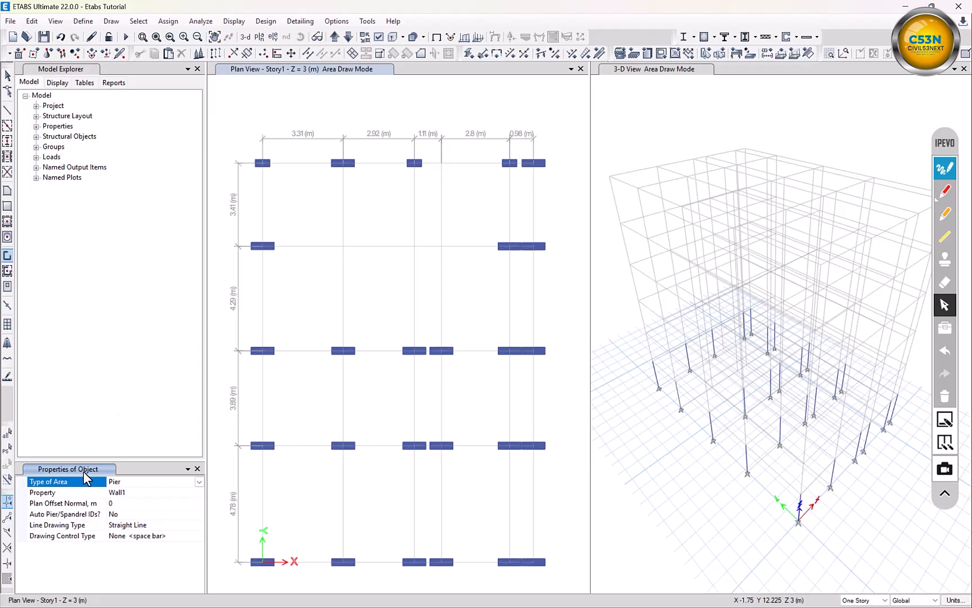
click(67, 493)
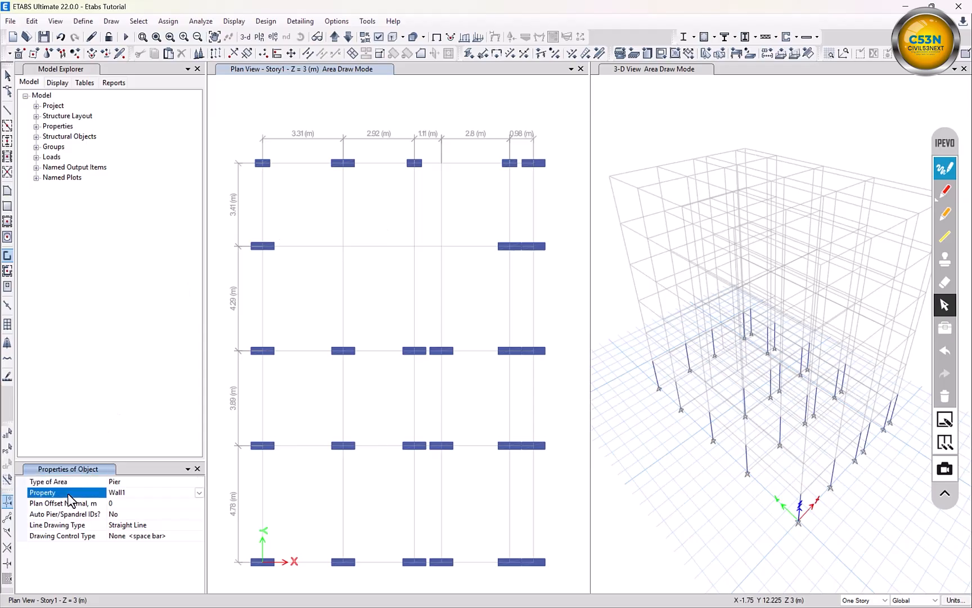
click(198, 493)
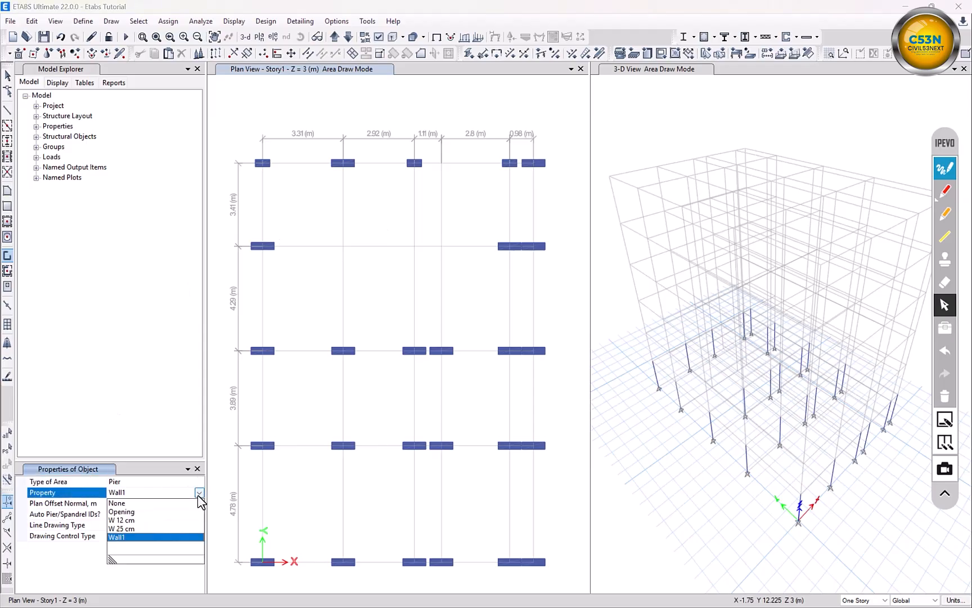
click(131, 529)
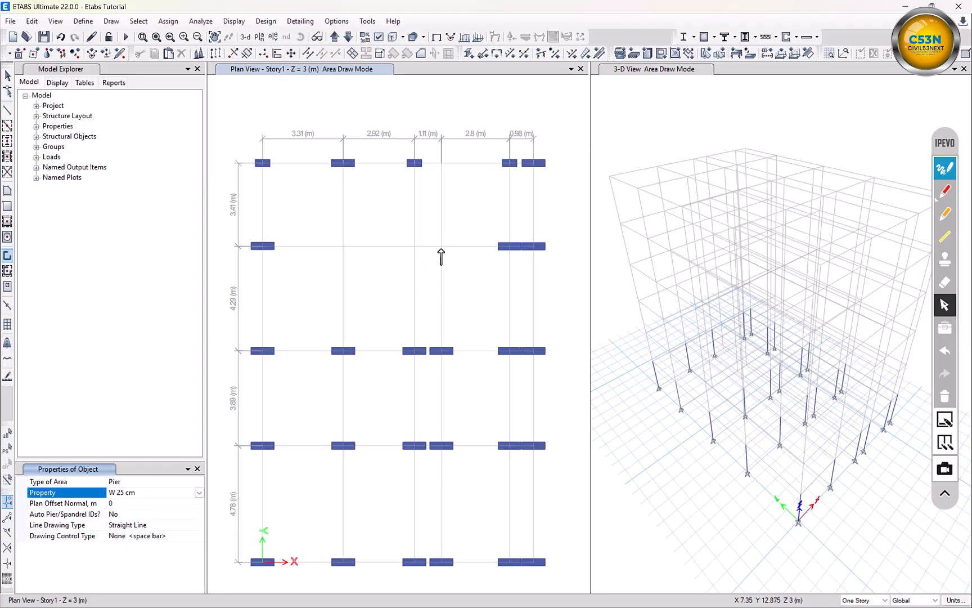
scroll(442, 254, up, 2)
scroll(445, 254, down, 2)
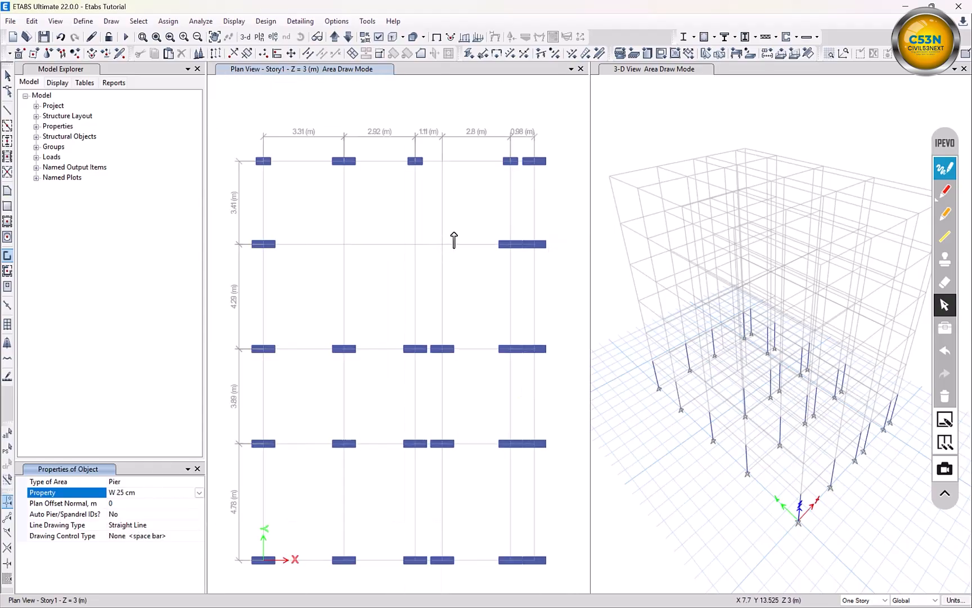
click(459, 233)
scroll(459, 233, down, 3)
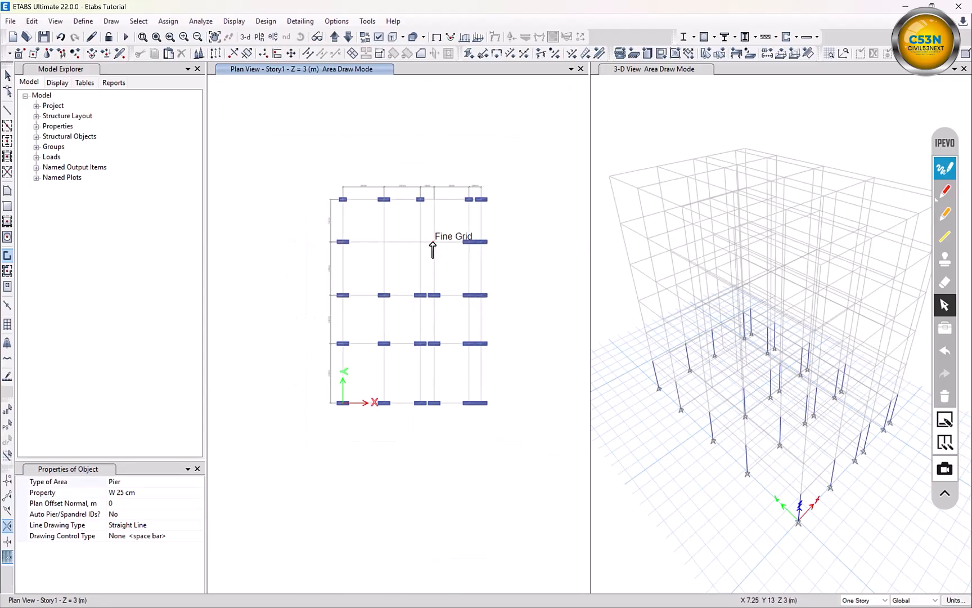
scroll(433, 249, up, 4)
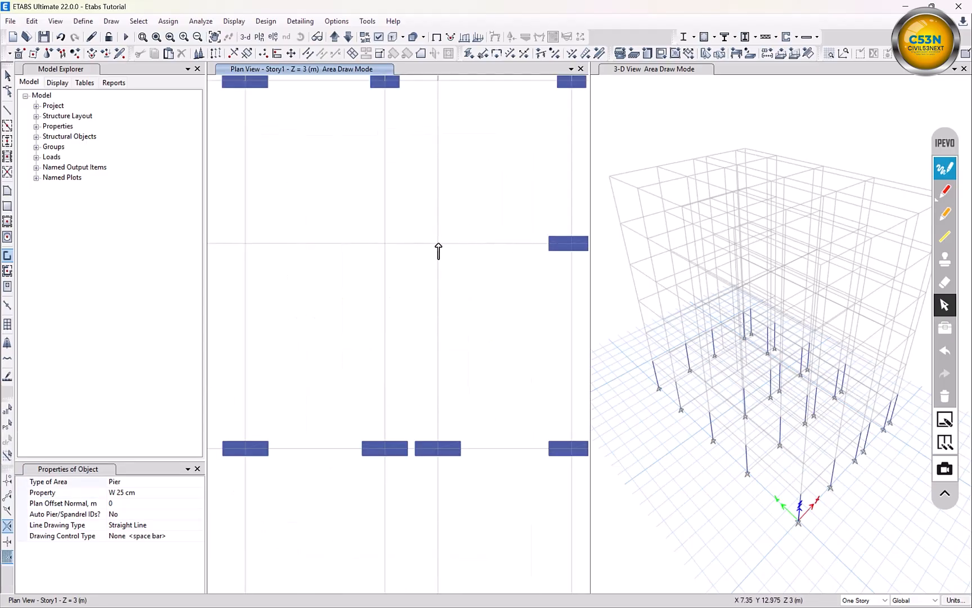
scroll(437, 250, up, 2)
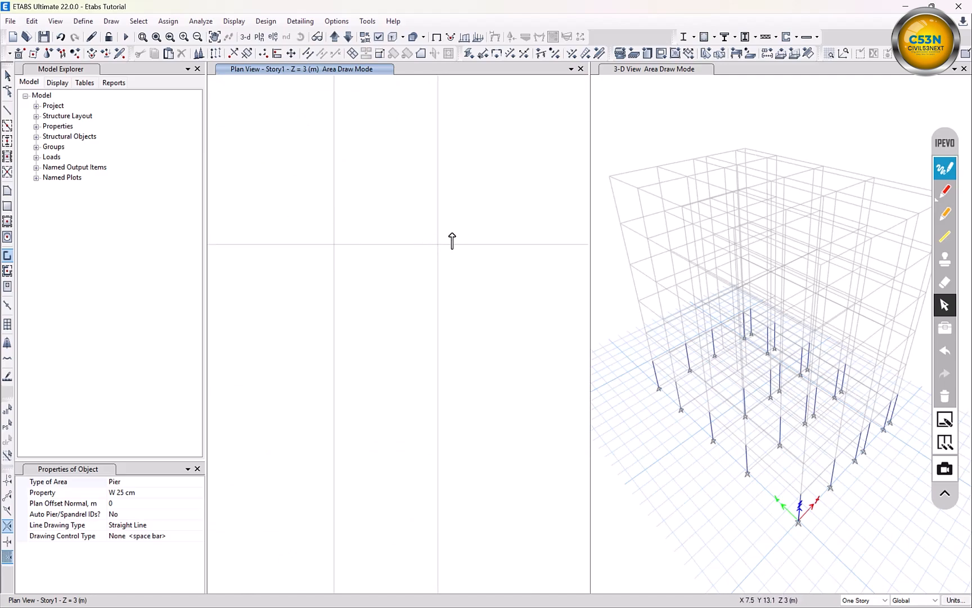
key(Escape)
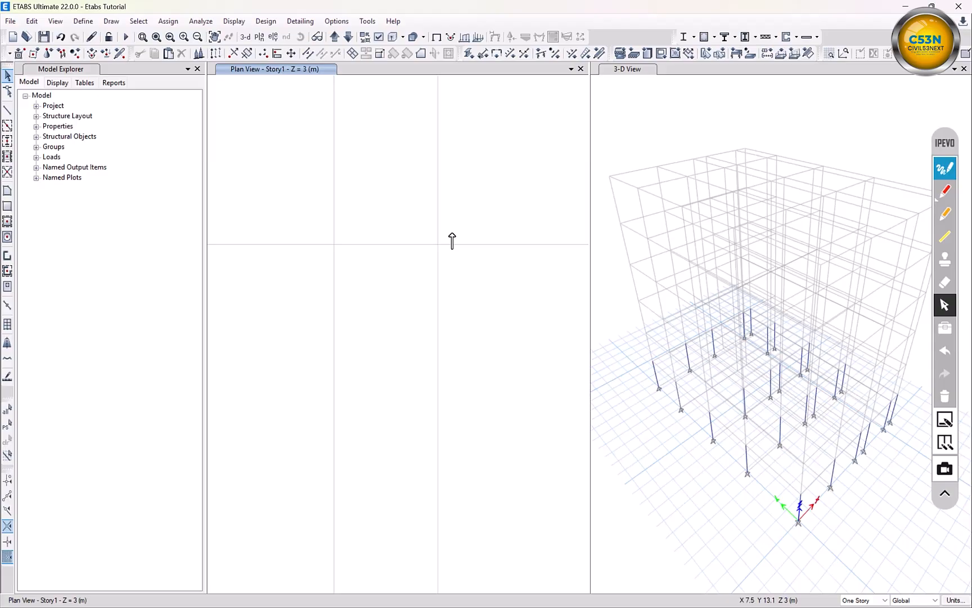
- Enable snapping to joints, line ends and midpoints, grid intersections, lines and frames, edges, perpendicular projections, extensions and parallels
right_click(452, 233)
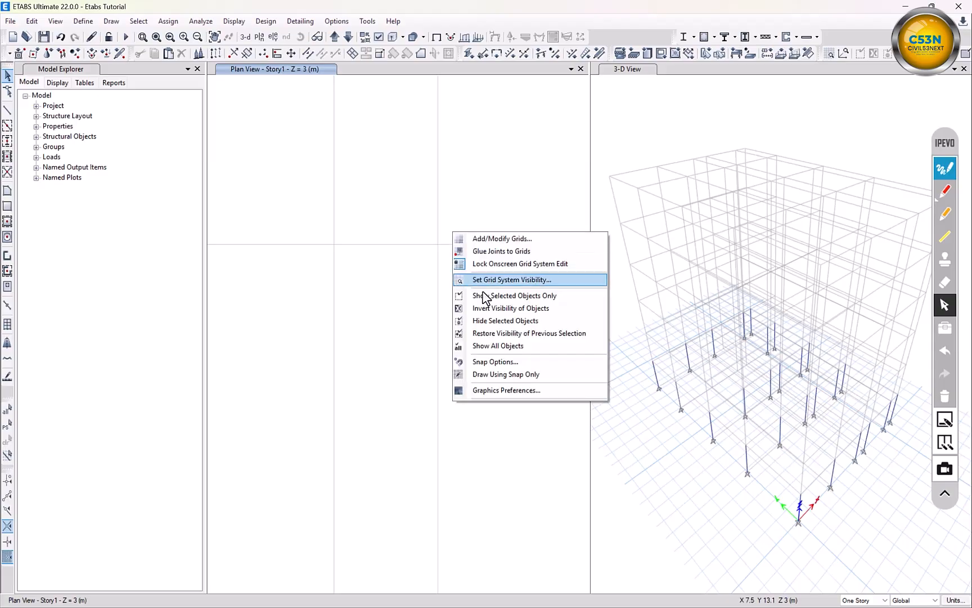
click(494, 362)
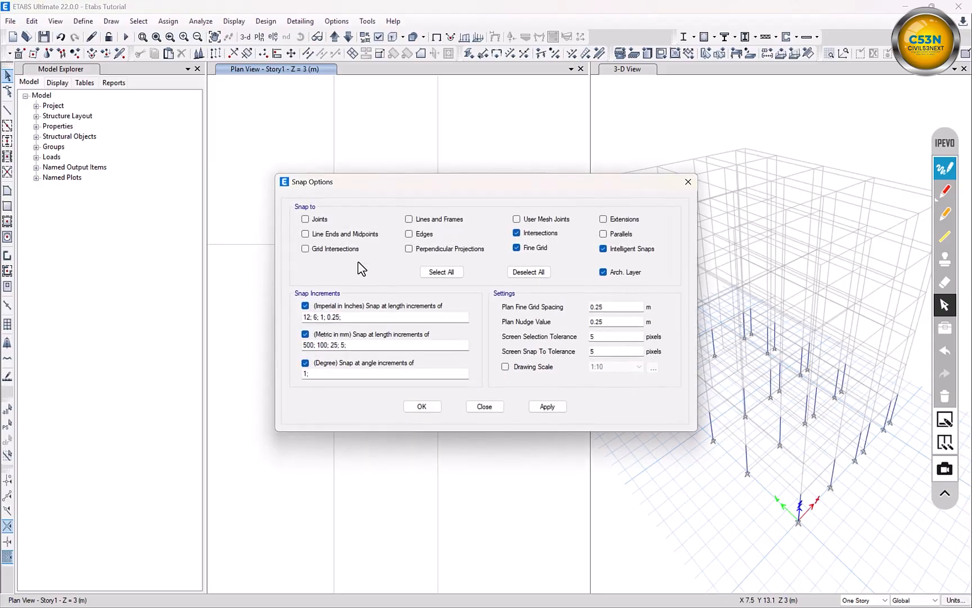
click(313, 223)
click(319, 236)
click(330, 250)
click(423, 220)
click(423, 235)
click(423, 249)
click(619, 221)
click(545, 408)
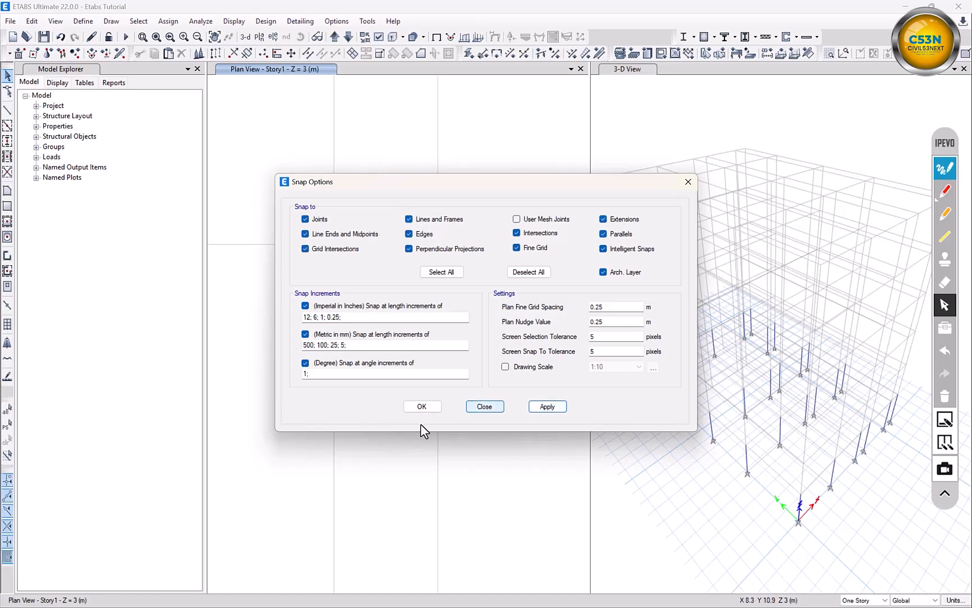
click(421, 406)
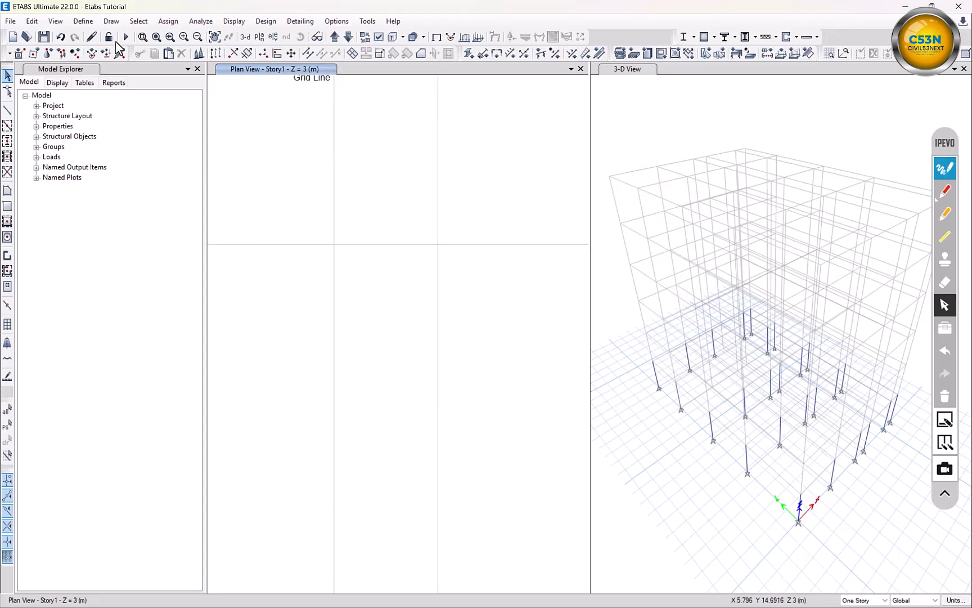
- Draw a W 25 cm wall along the second-uppermost Y grid line from the fourth to the second X grid line
click(111, 21)
click(112, 22)
click(112, 23)
click(112, 23)
click(112, 24)
mouse_move(178, 105)
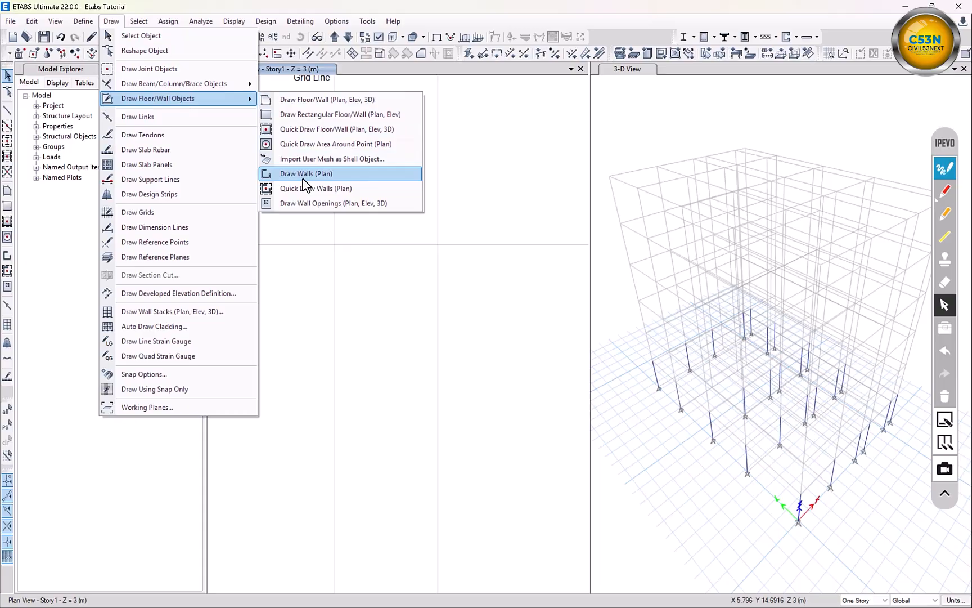
click(7, 258)
click(7, 256)
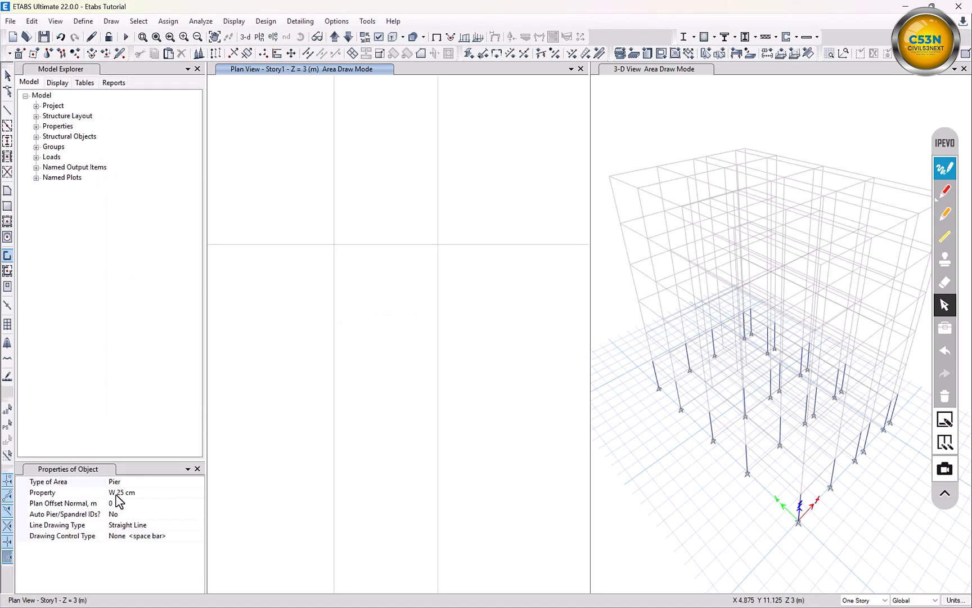
click(439, 244)
scroll(330, 261, up, 2)
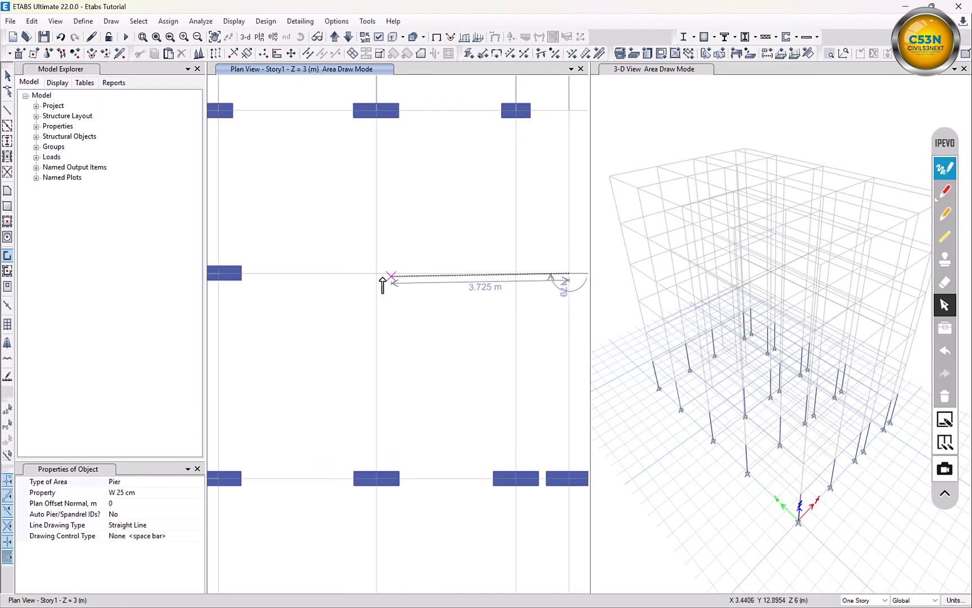
click(374, 278)
middle_drag(397, 352, 347, 347)
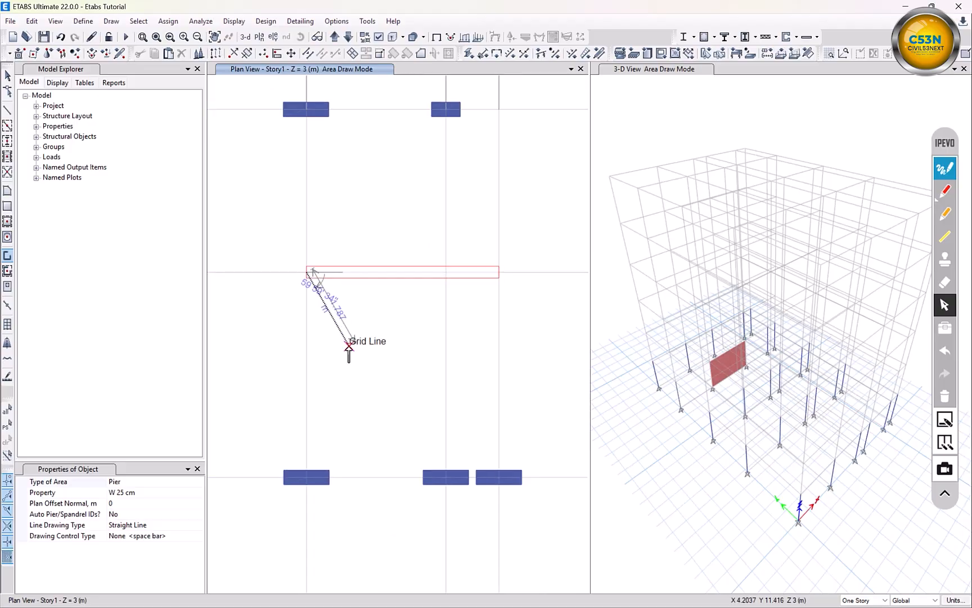
click(307, 272)
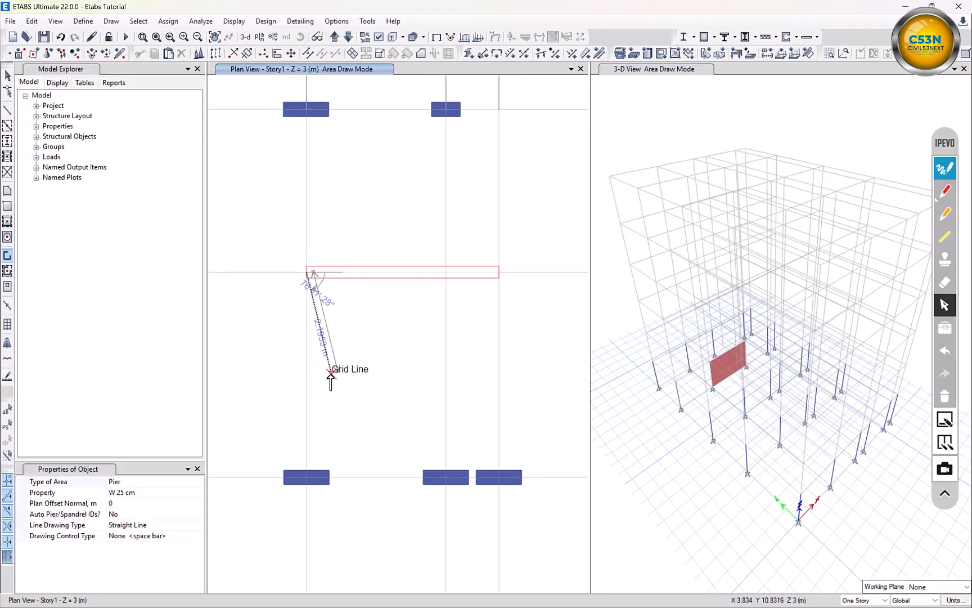
key(Escape)
- Draw a W 25 cm wall along the second X grid line from the second-lowest to the third Y grid line
scroll(352, 200, up, 2)
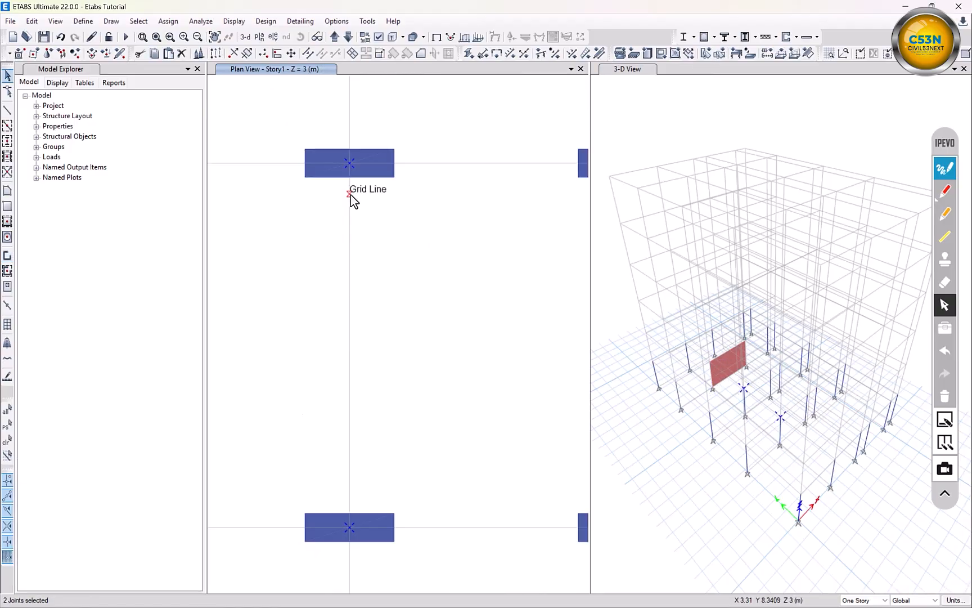
click(7, 256)
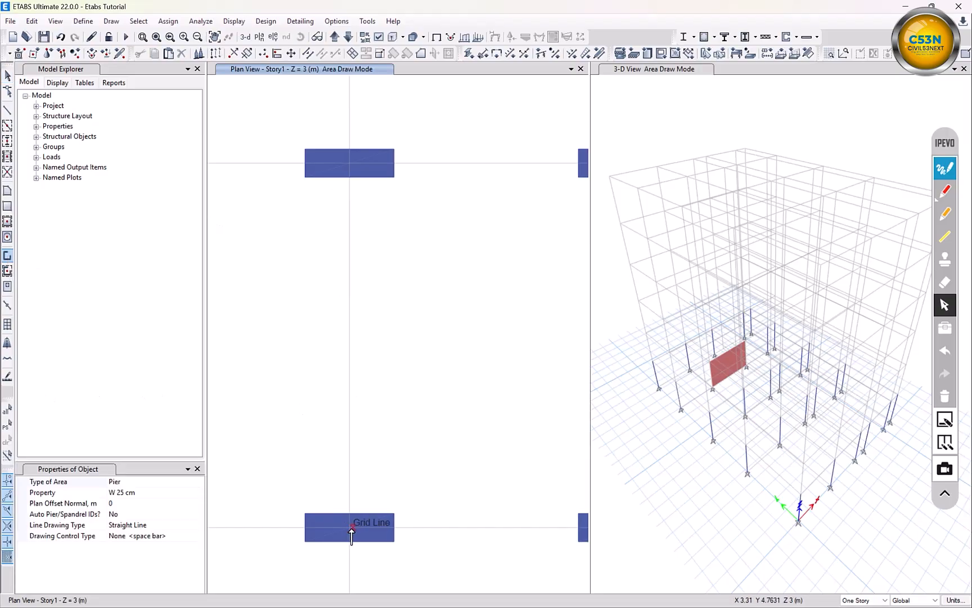
click(350, 527)
click(350, 164)
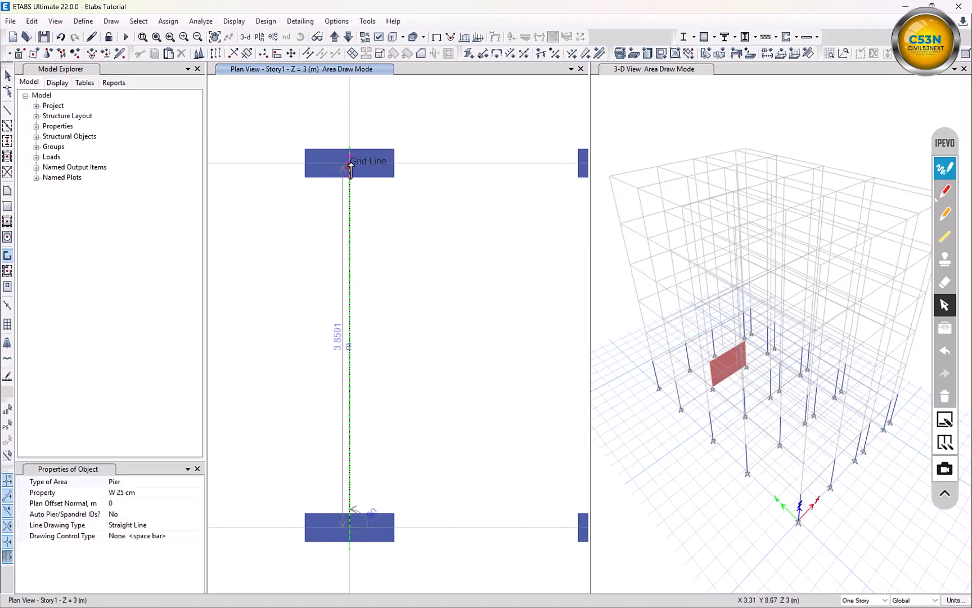
key(Escape)
scroll(445, 245, down, 5)
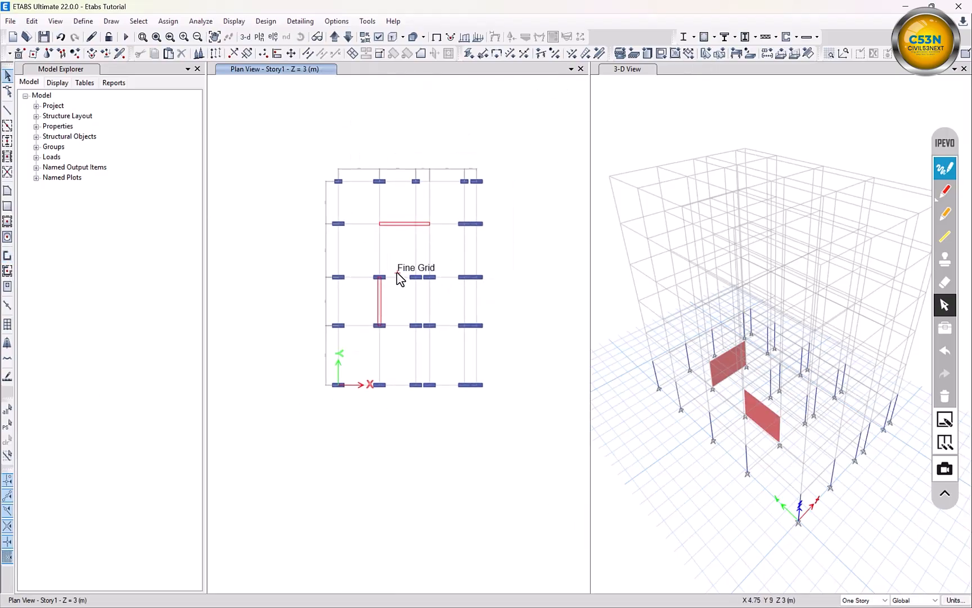
scroll(398, 276, up, 3)
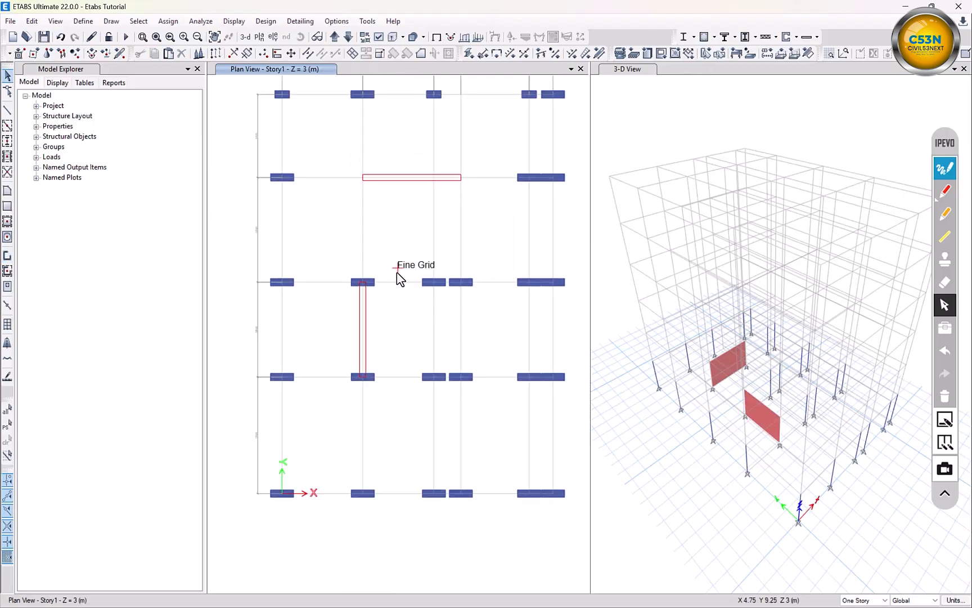
- Try deleting the wall on the second X grid line together with the column at its upper end, and undo the deletion
click(336, 401)
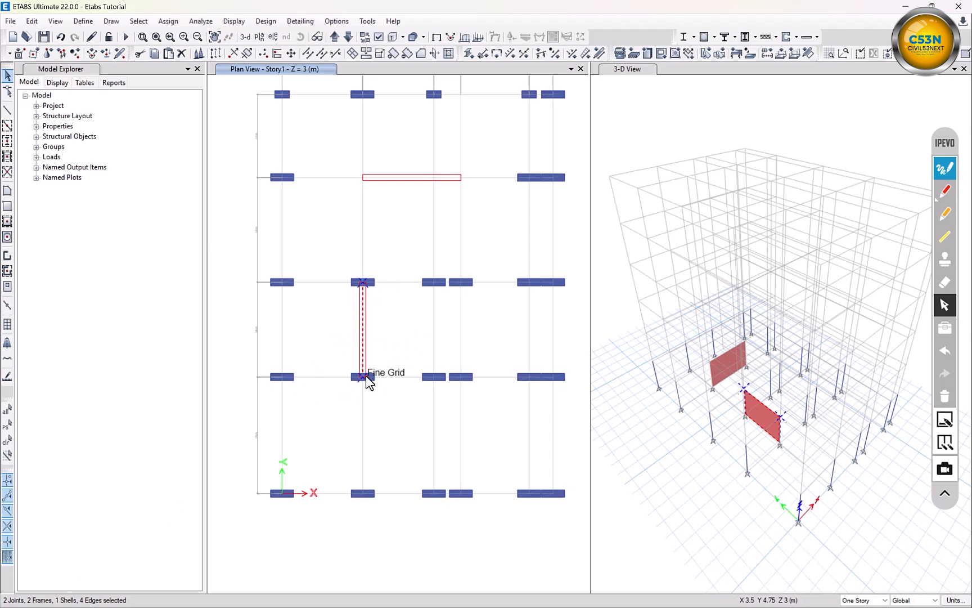
key(Escape)
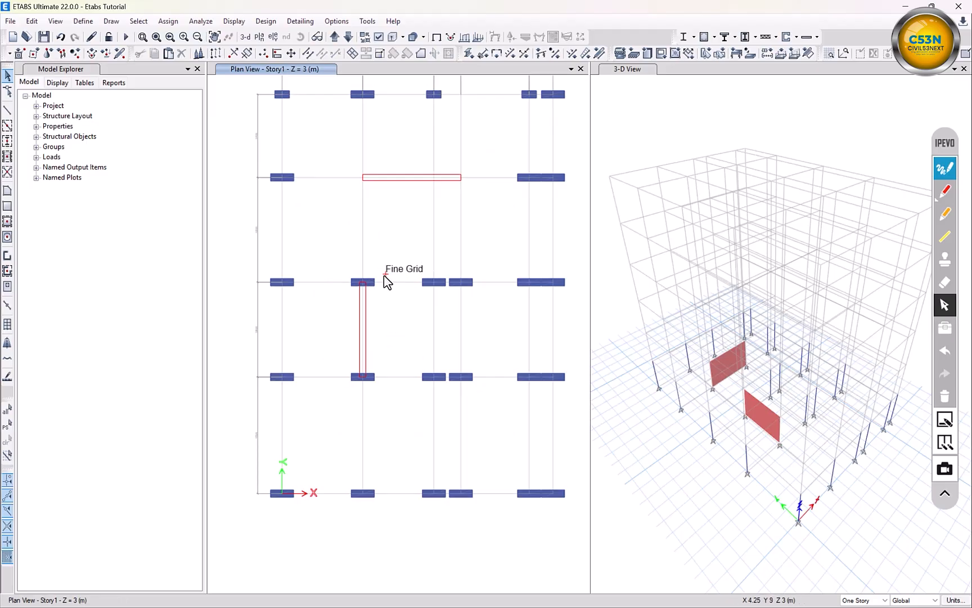
drag(385, 275, 332, 311)
key(Escape)
key(Escape)
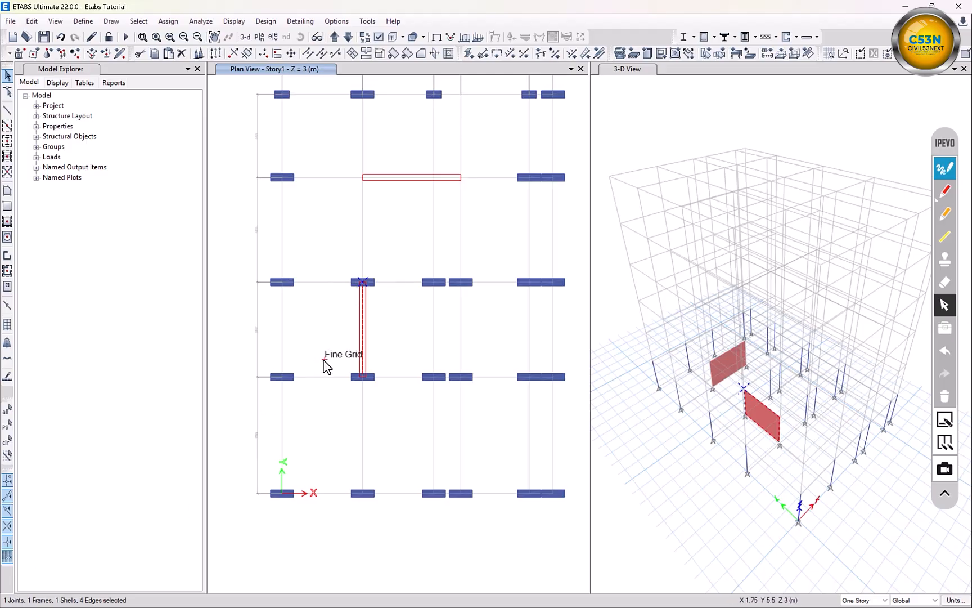
key(Delete)
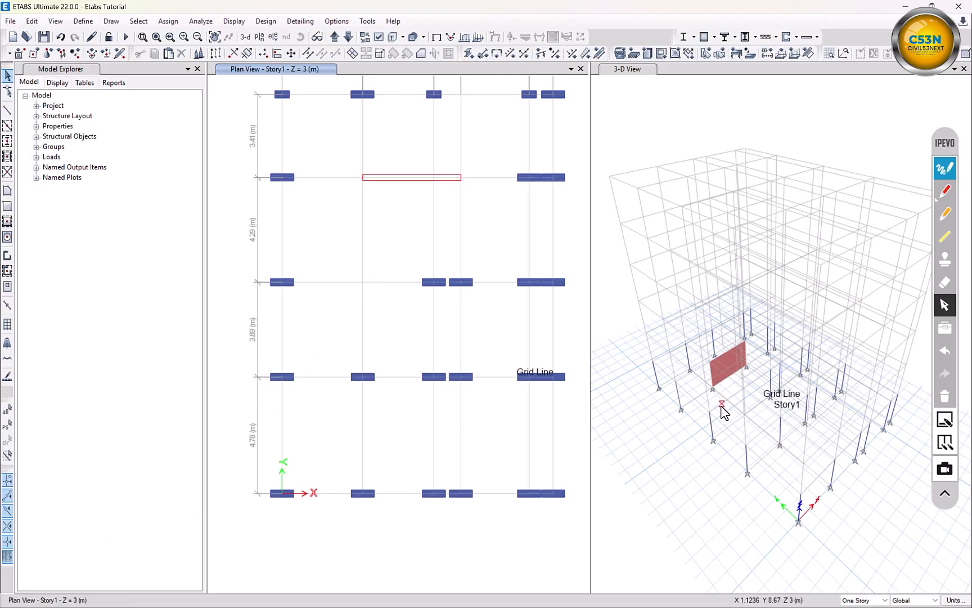
key(ctrl+z)
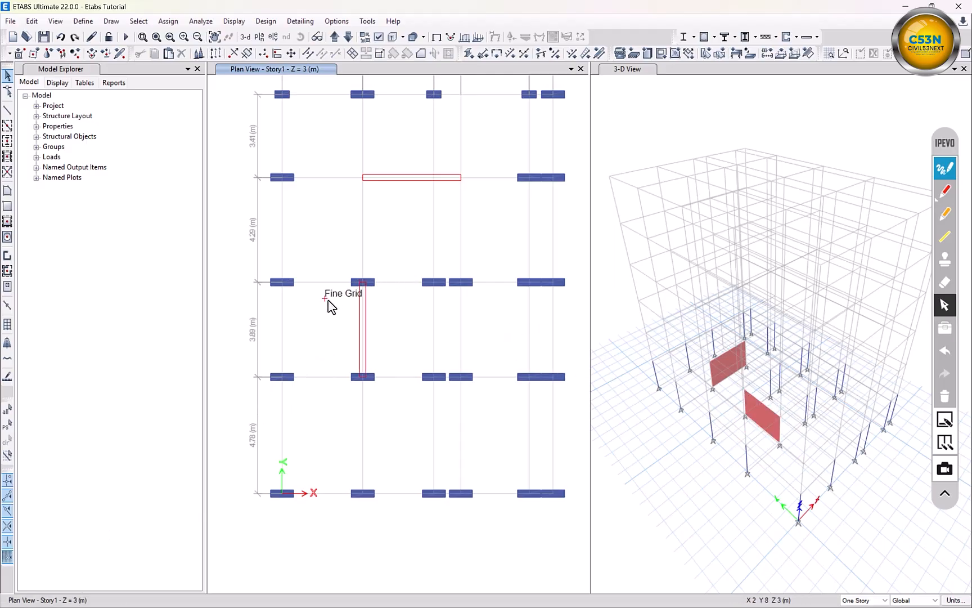
- Delete the two columns at the ends of the wall on the second X grid line, keeping the wall
drag(330, 311, 370, 278)
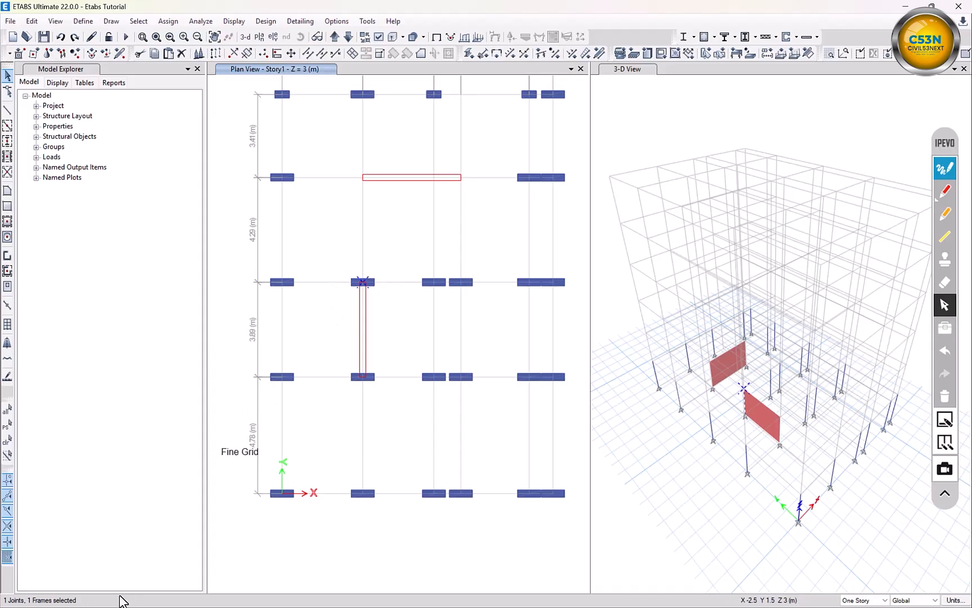
drag(337, 403, 383, 368)
key(Delete)
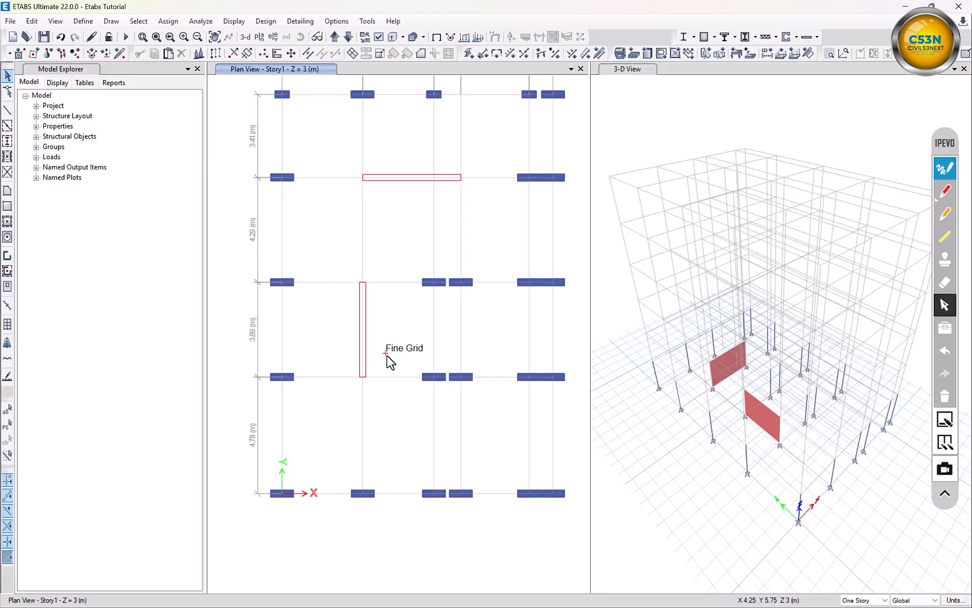
- Assign fixed restraints, with all translations and rotations restrained, to all joints on the Base level
click(349, 39)
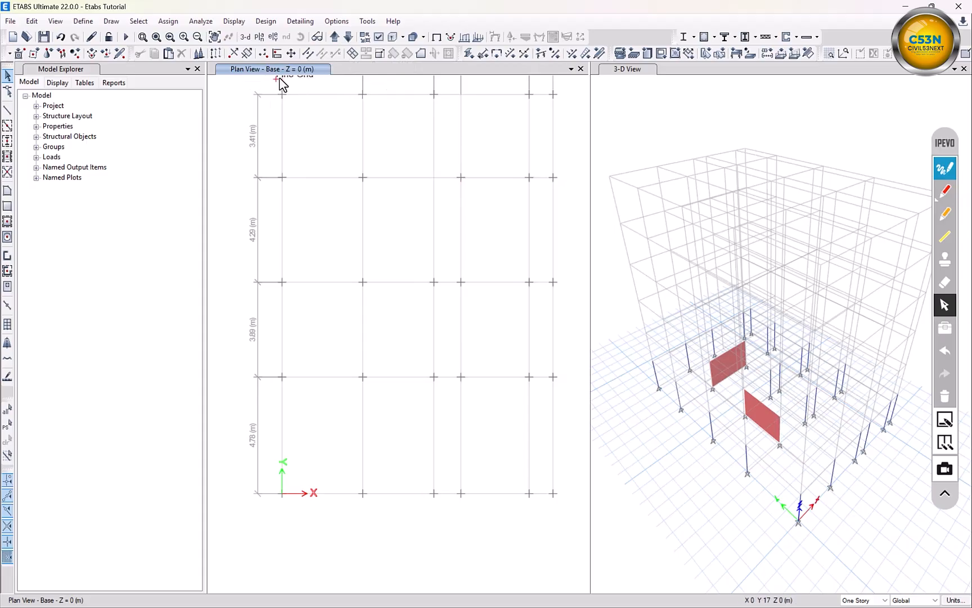
scroll(281, 85, down, 4)
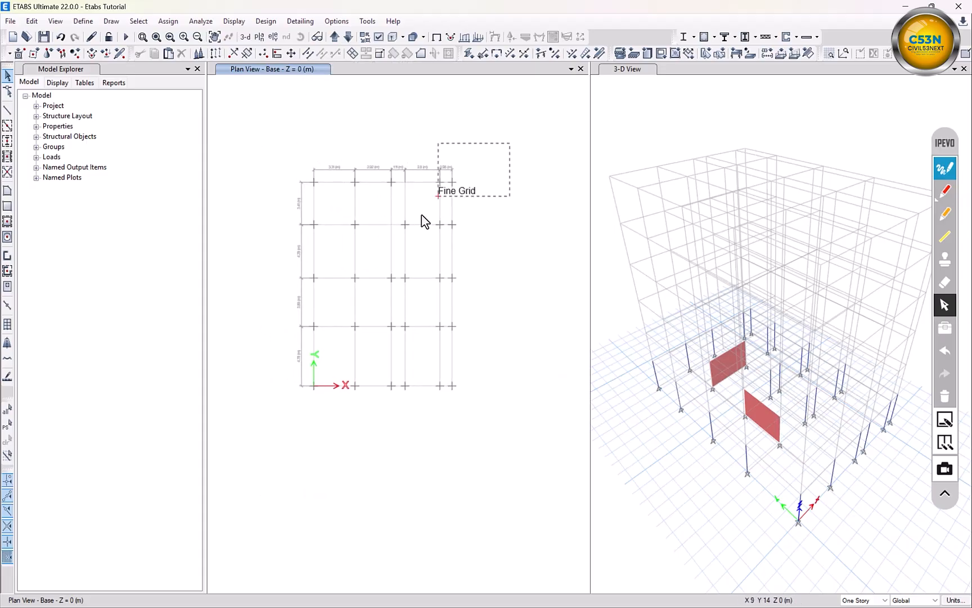
drag(425, 221, 271, 430)
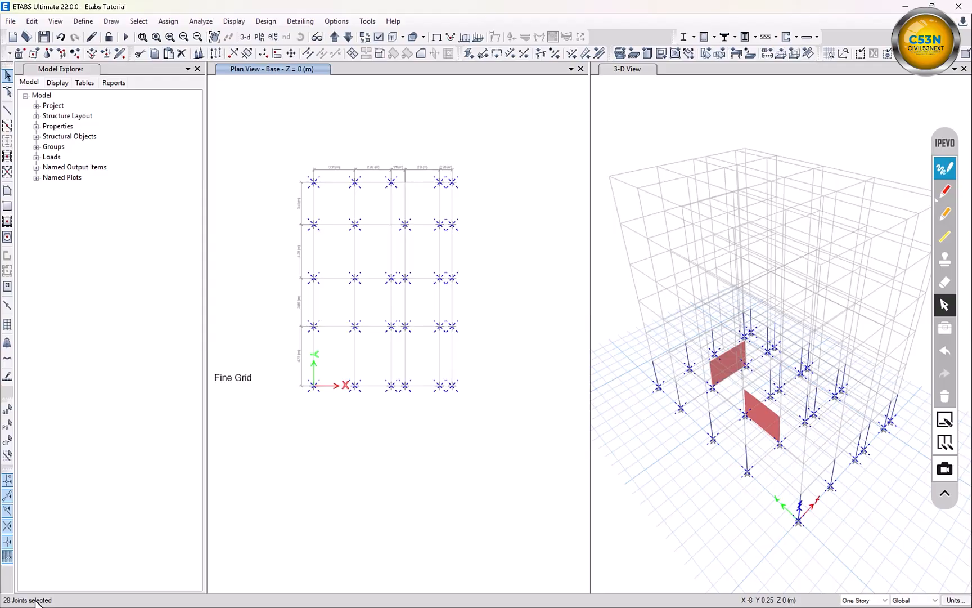
click(168, 21)
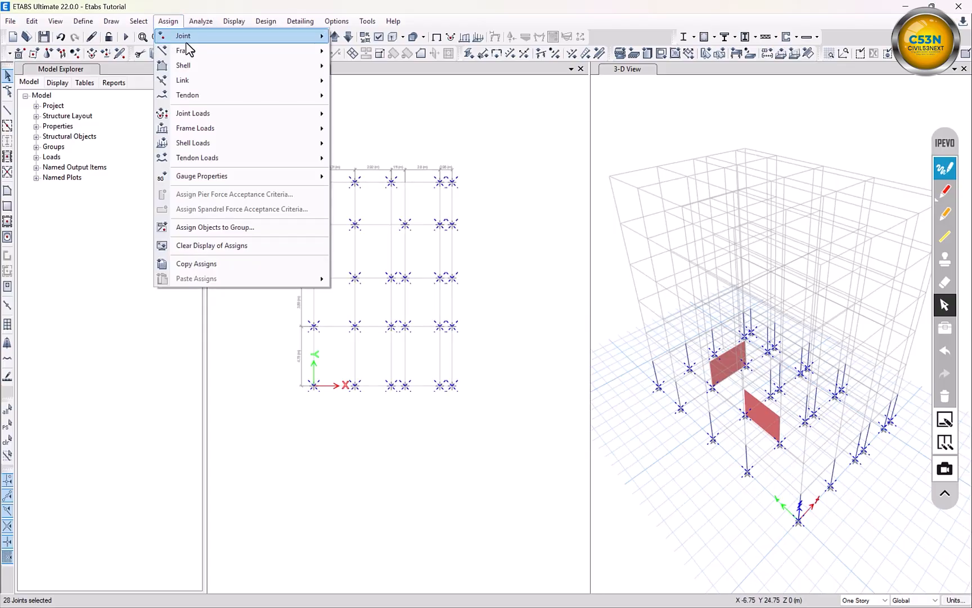
mouse_move(186, 37)
click(386, 36)
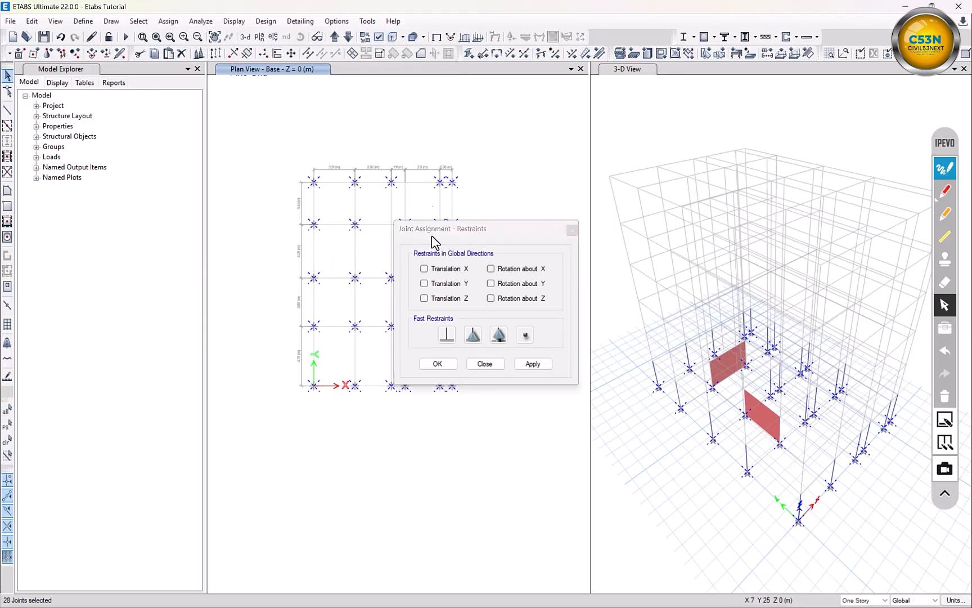
click(450, 333)
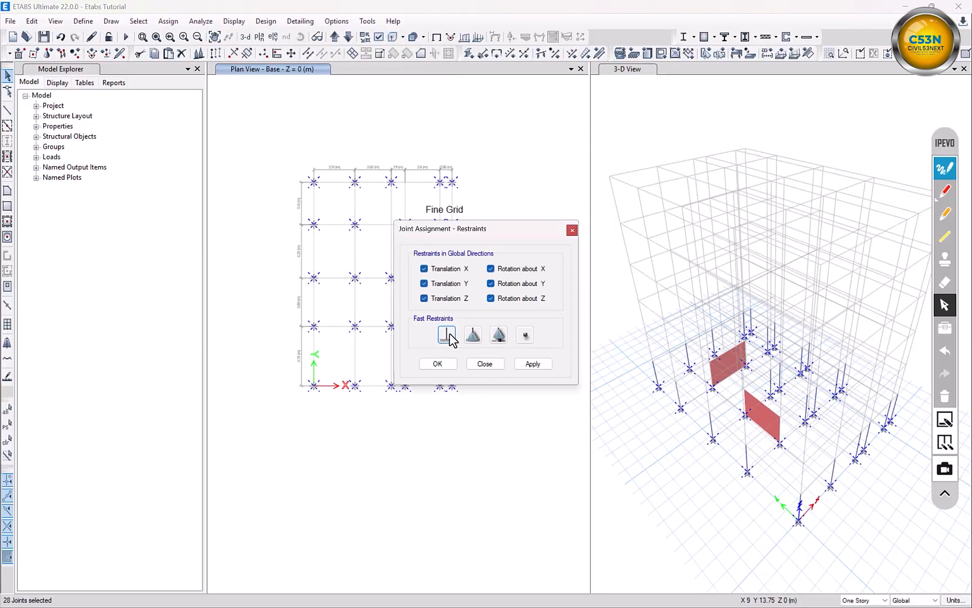
click(528, 366)
click(436, 365)
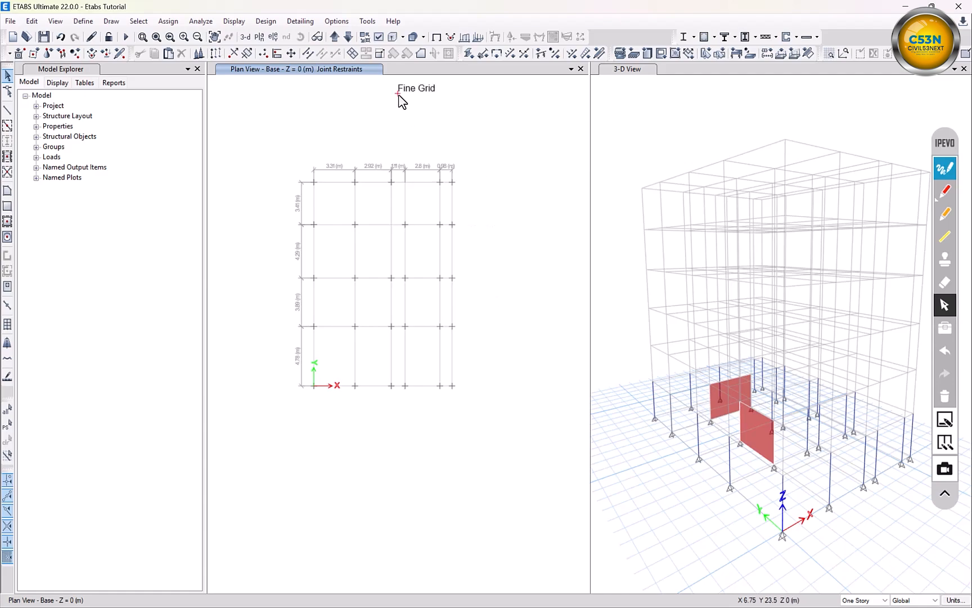
- On Story1, draw a B 25 x 60 cm beam along the fifth X grid line from the second-uppermost to the middle Y grid line
click(334, 37)
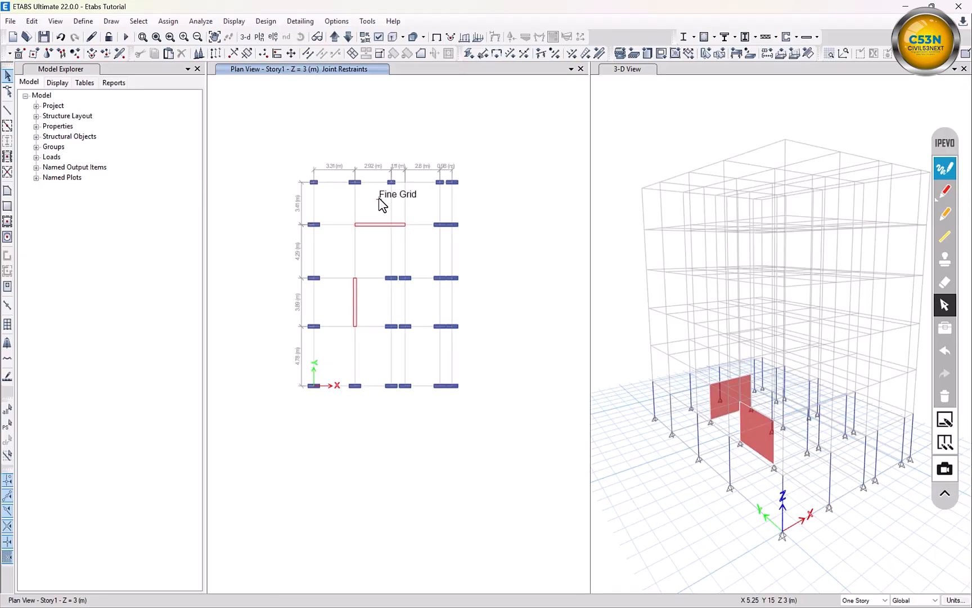
click(109, 24)
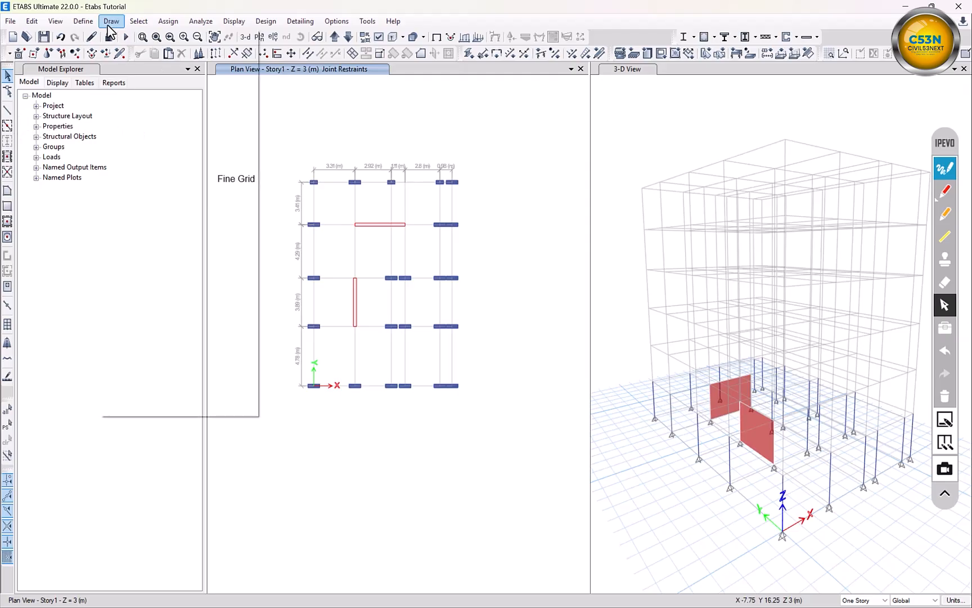
mouse_move(165, 84)
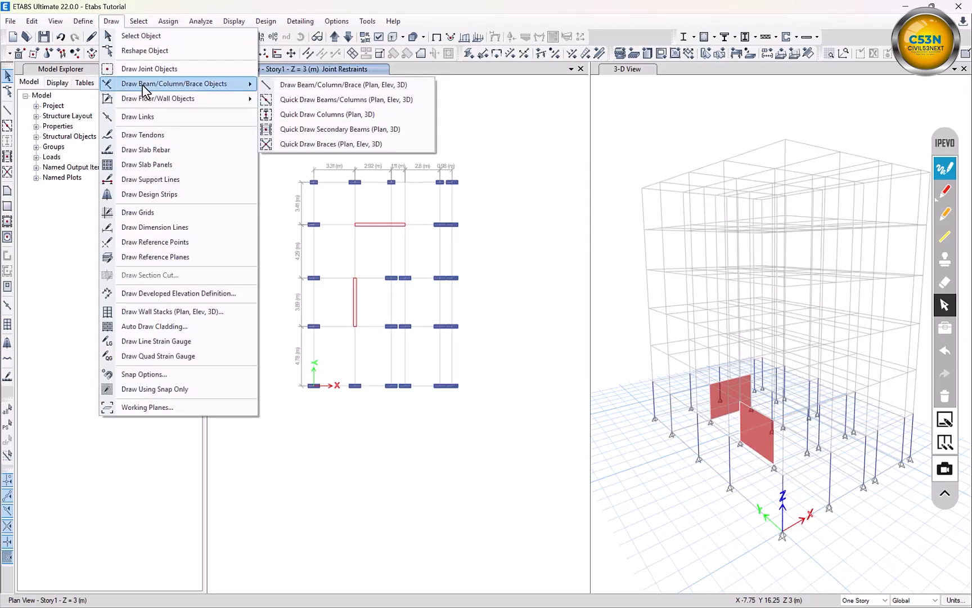
click(315, 96)
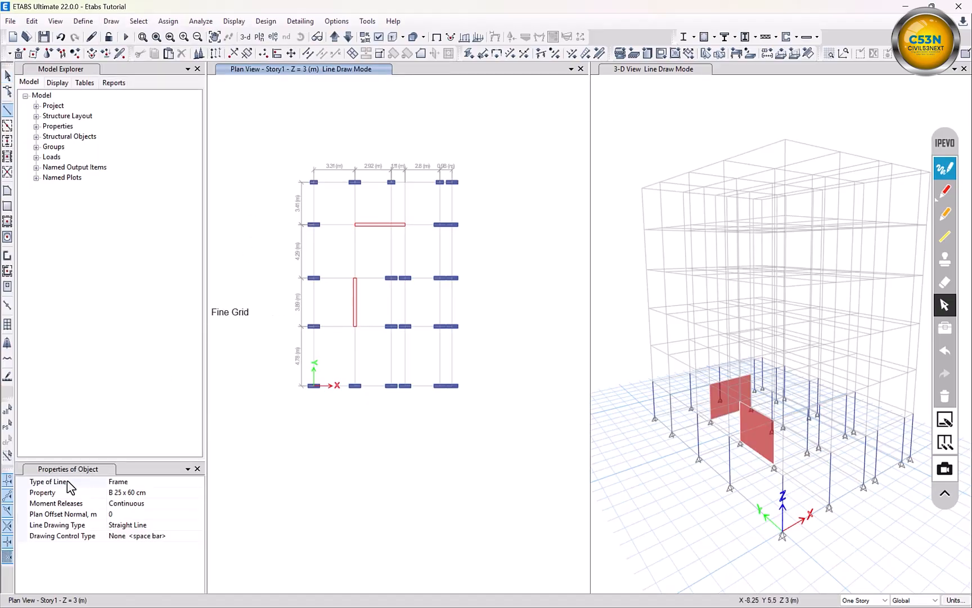
click(167, 495)
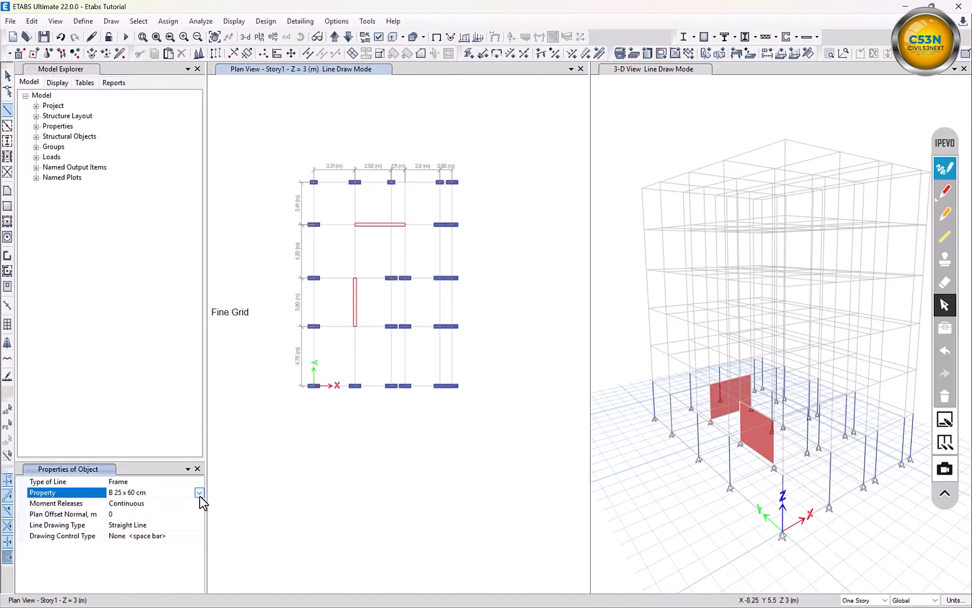
click(199, 493)
click(166, 515)
scroll(402, 230, up, 5)
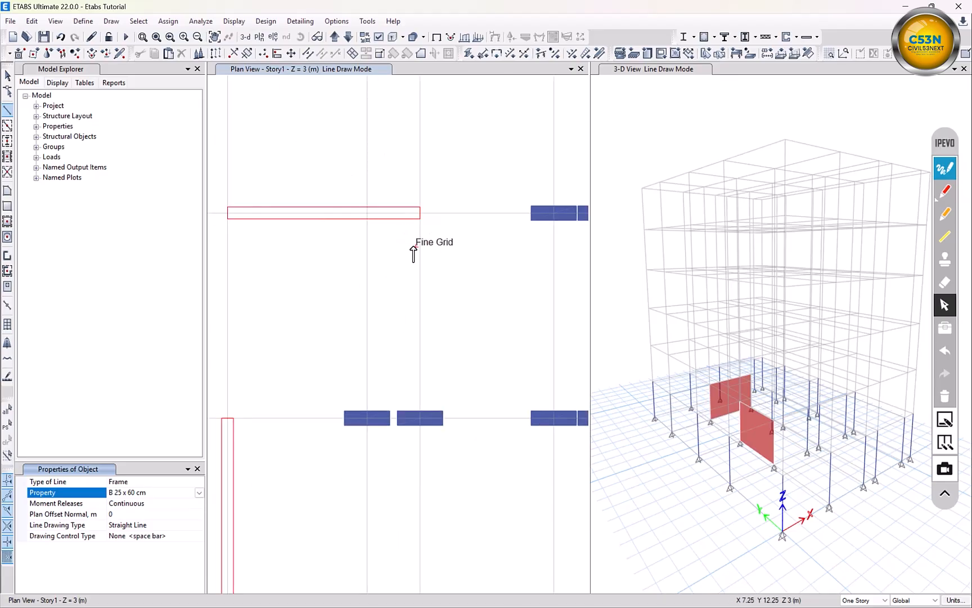
click(412, 241)
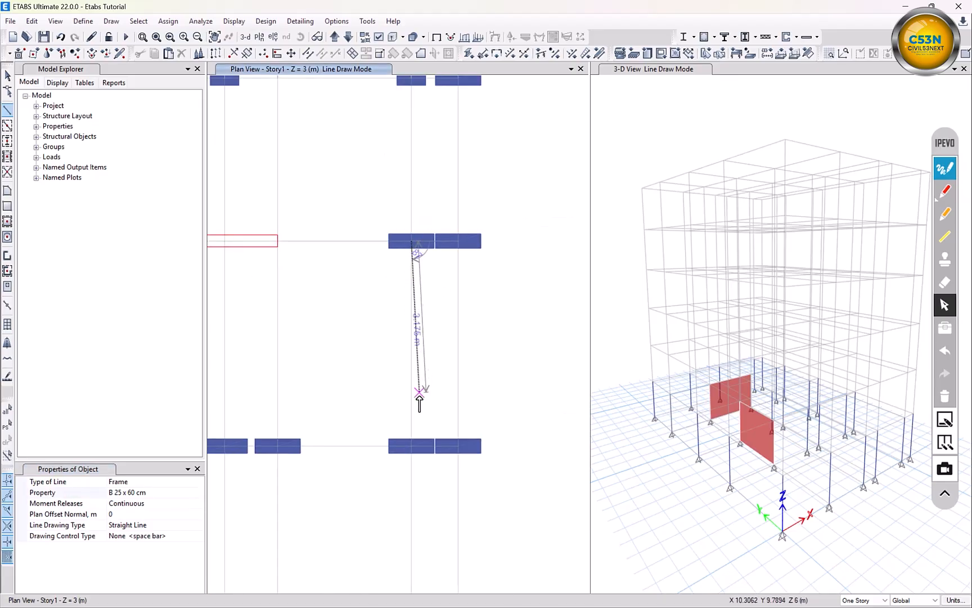
click(414, 445)
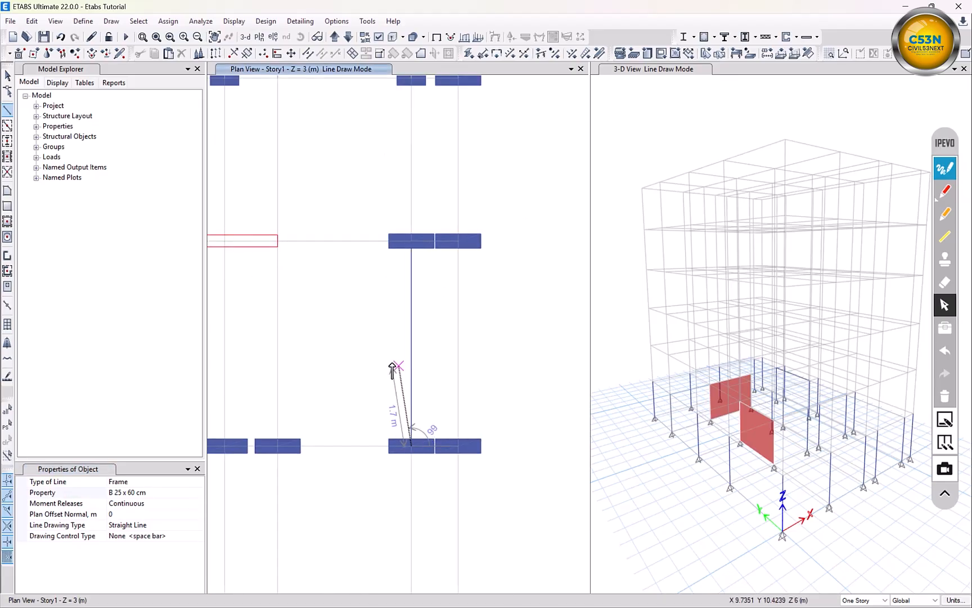
- Continue the beam along the middle Y grid line to the fourth X grid line, and along that line to the uppermost Y grid line
middle_drag(398, 364, 525, 339)
click(406, 420)
middle_drag(407, 417, 382, 550)
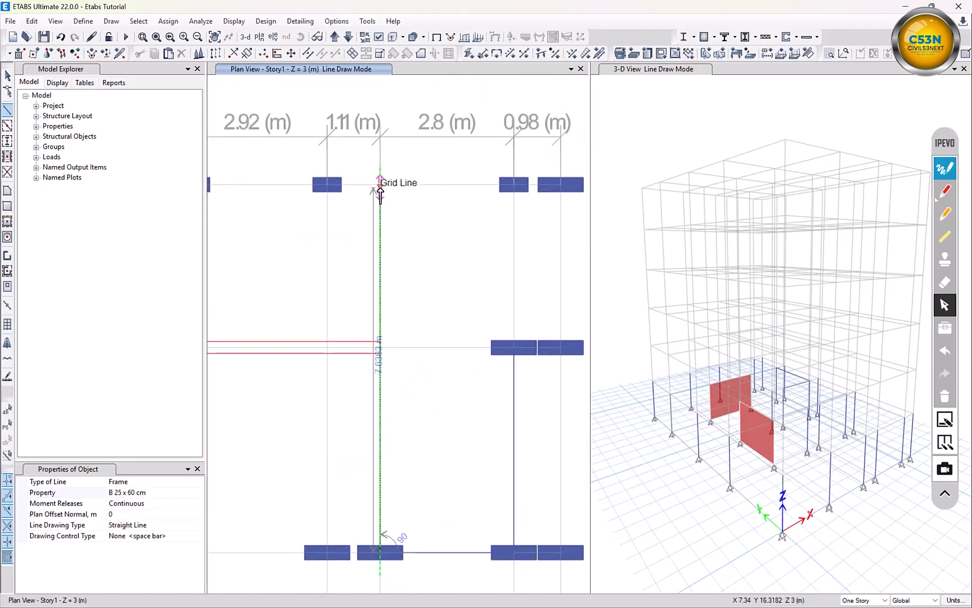
click(380, 184)
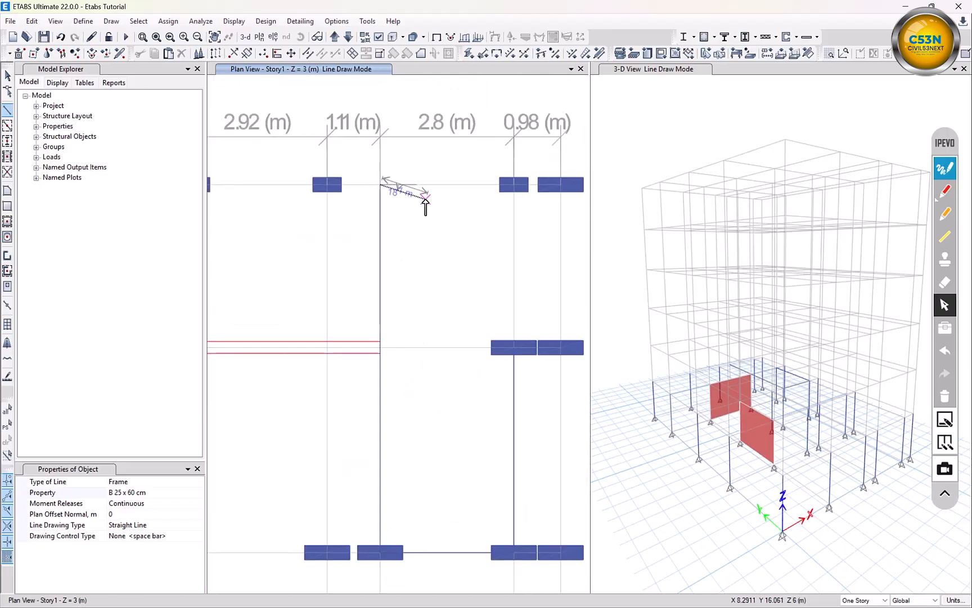
key(Escape)
- Turn off the fine-grid snap and the other drawing snaps, keeping only the third of the six snaps active
middle_drag(510, 390, 513, 335)
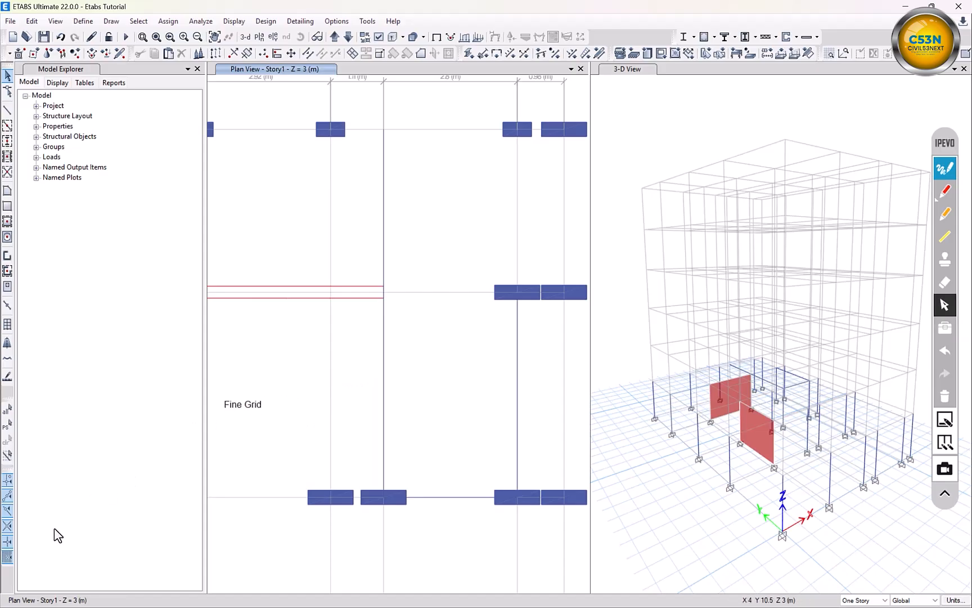
click(19, 550)
click(8, 554)
click(7, 542)
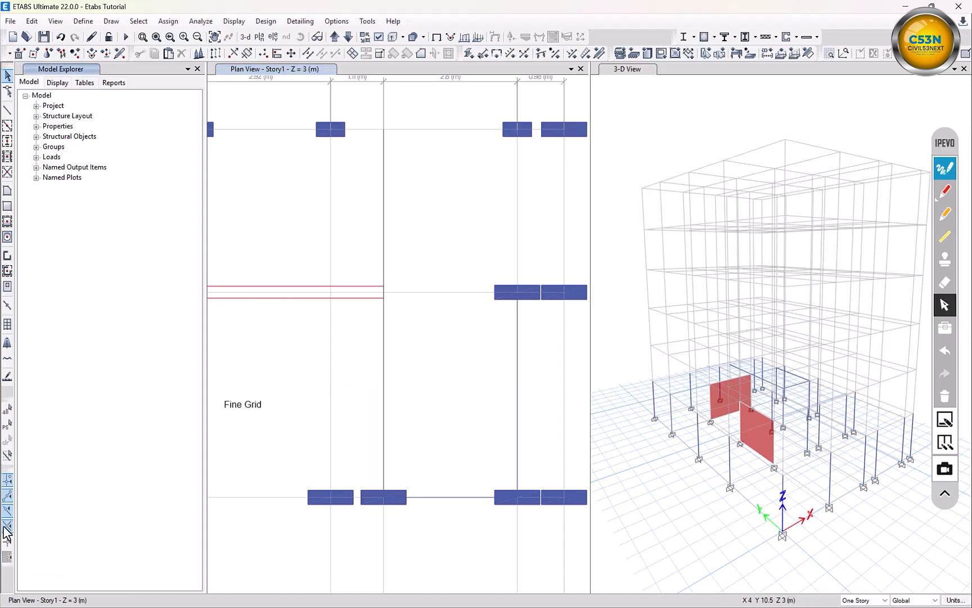
click(7, 526)
click(7, 497)
click(6, 482)
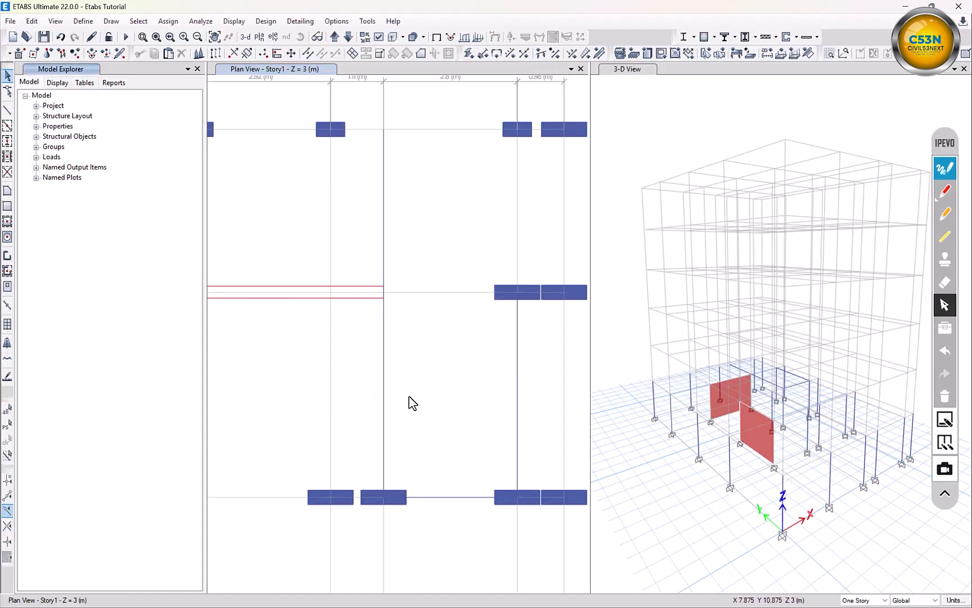
- Show the frames and walls as extruded solids in the 3-D view and inspect the model from several angles
scroll(428, 388, down, 3)
click(636, 70)
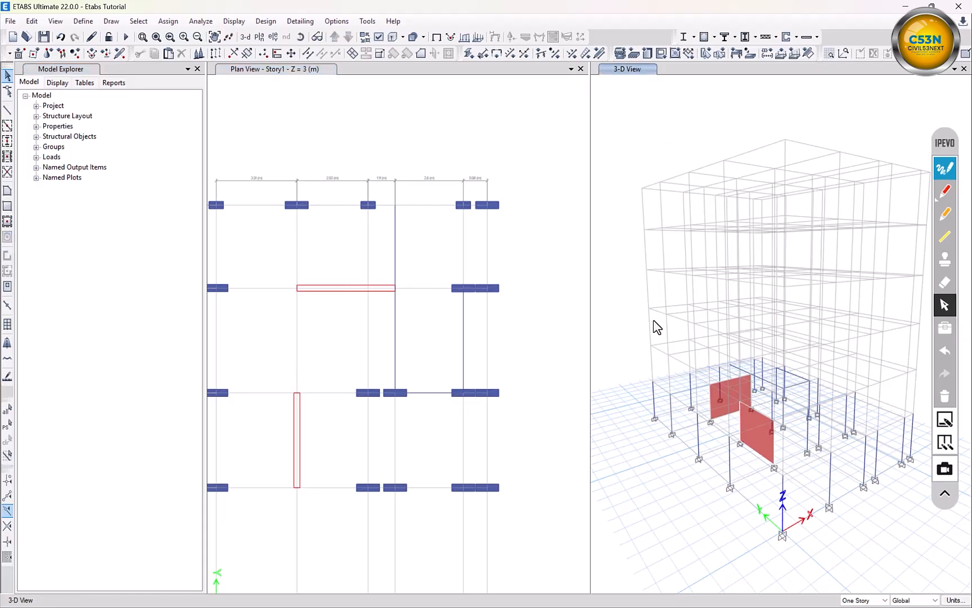
click(396, 39)
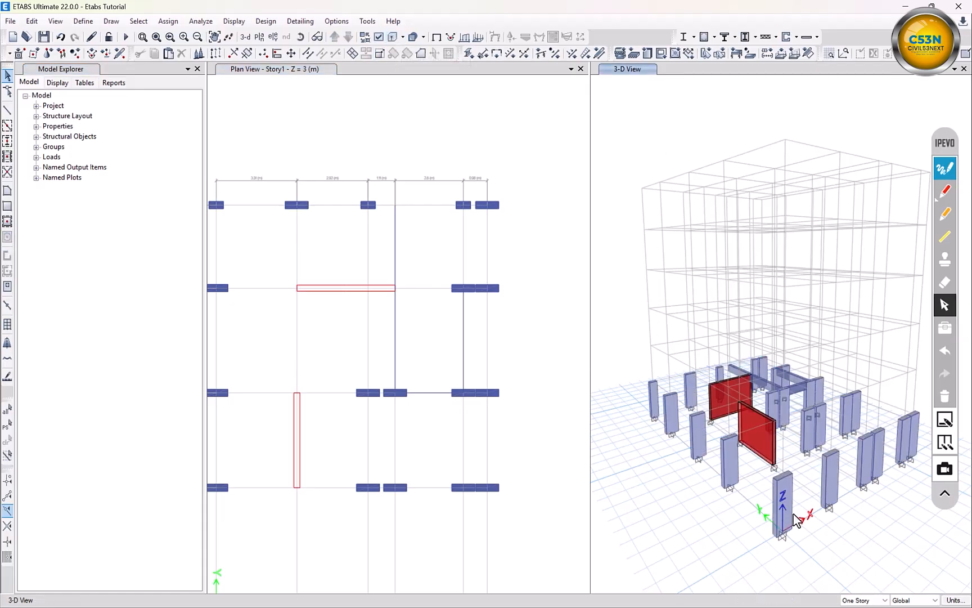
shift+middle_drag(722, 432, 807, 453)
shift+middle_drag(745, 444, 719, 483)
shift+middle_drag(716, 526, 619, 459)
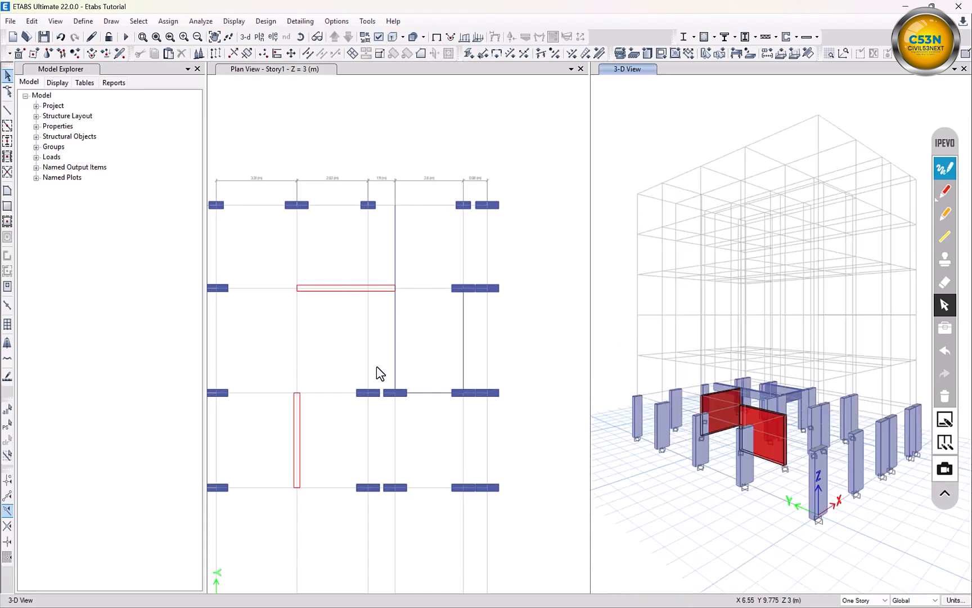
middle_drag(376, 367, 410, 358)
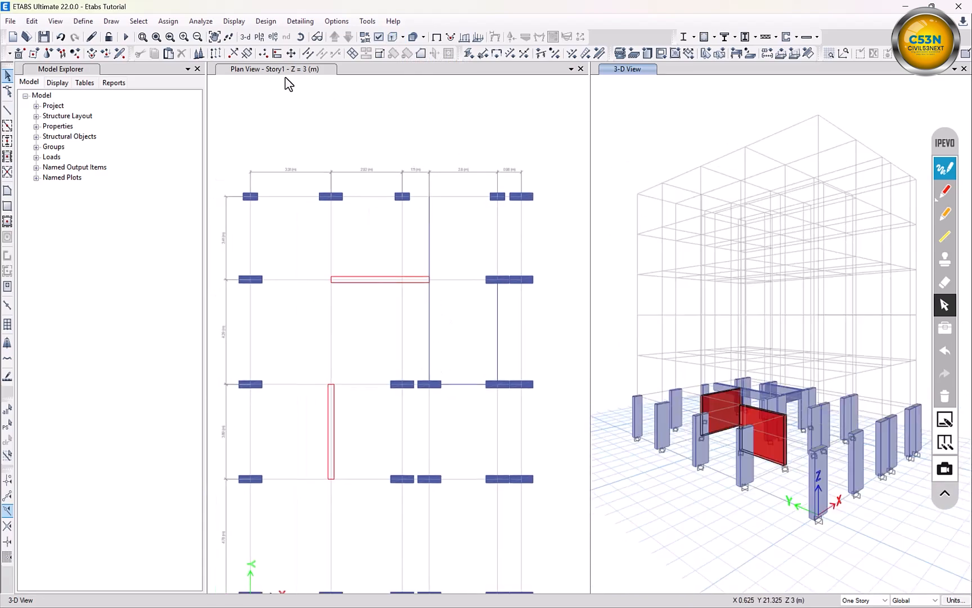
- Delete the Story1 column at the grid origin
click(874, 601)
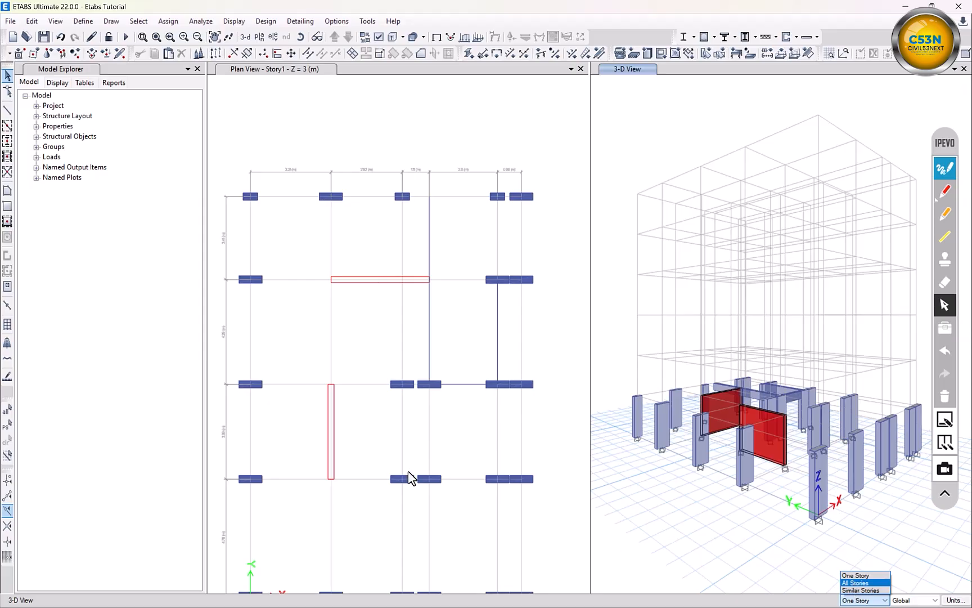
middle_drag(453, 453, 486, 319)
drag(322, 438, 244, 494)
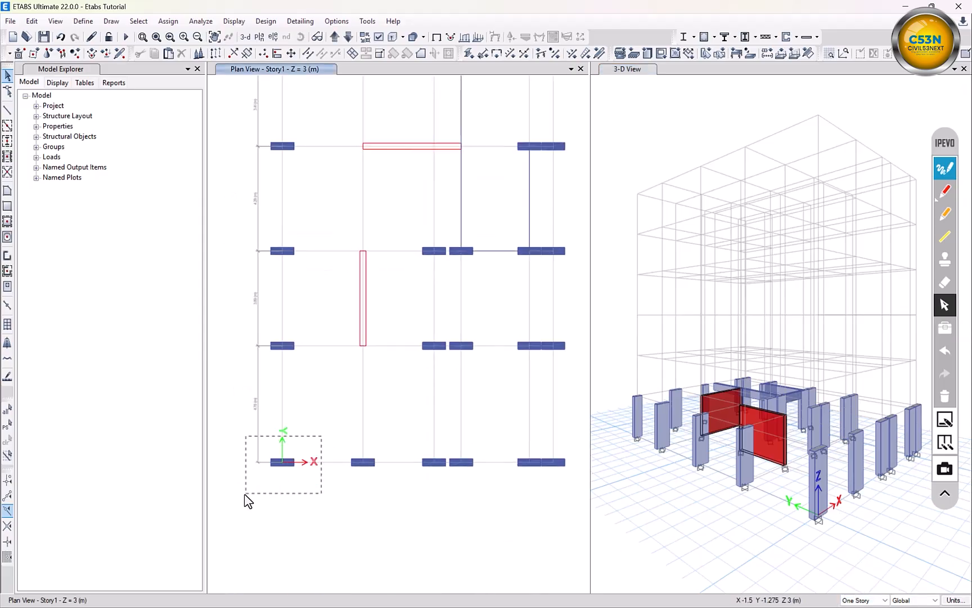
key(Delete)
- Set the story scope to All Stories and place a C 30 x 95 column at the grid origin
click(864, 599)
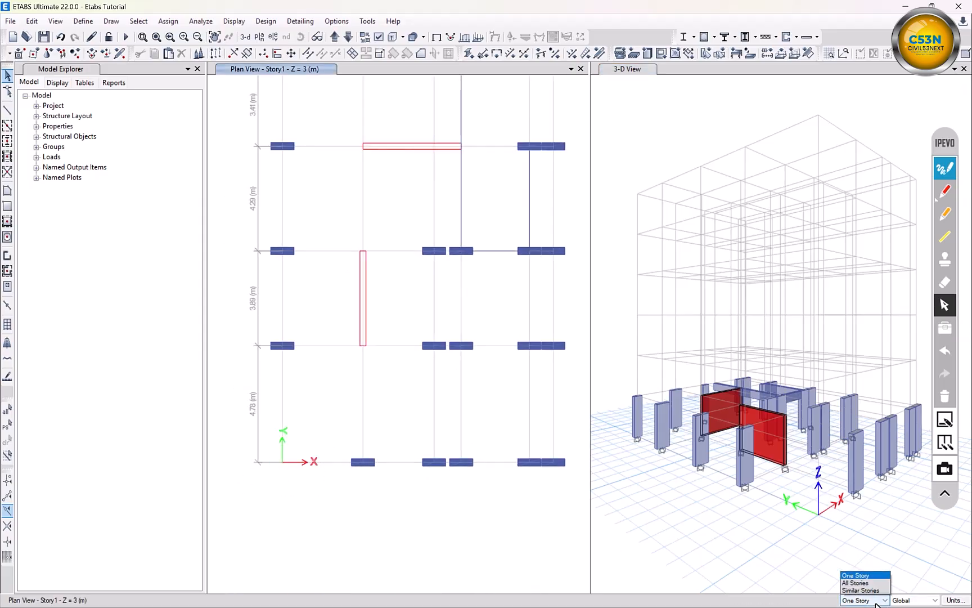
click(861, 584)
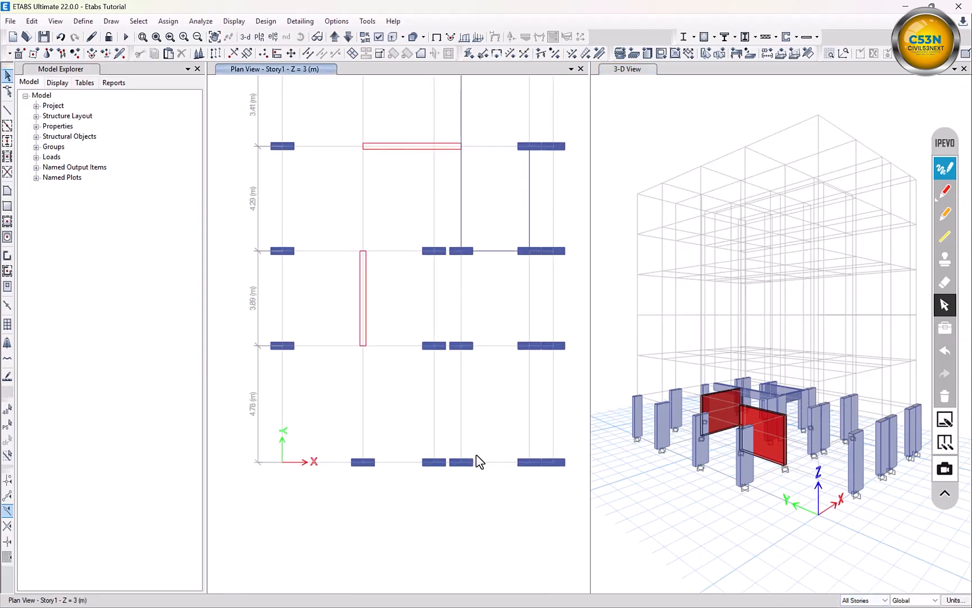
click(8, 140)
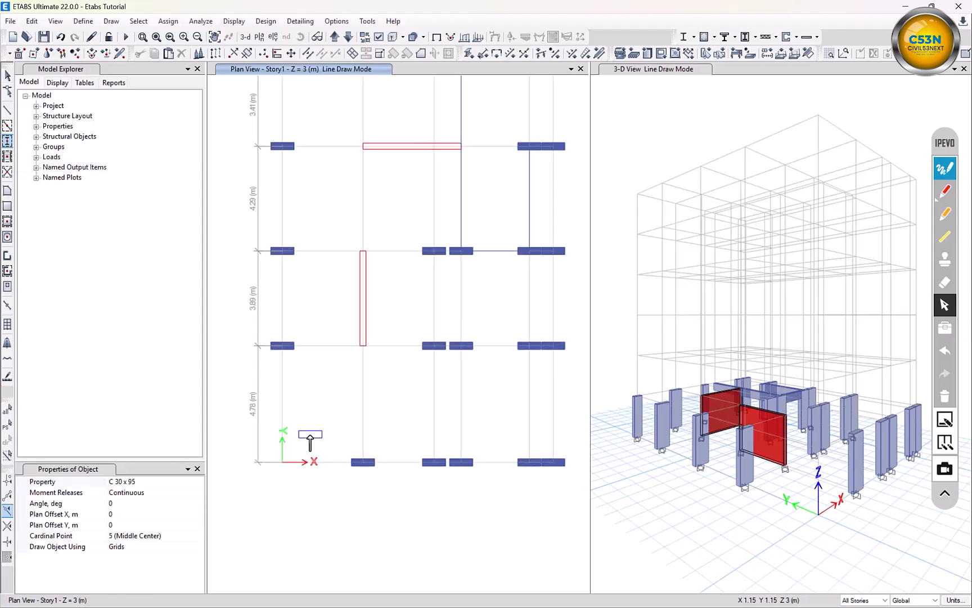
drag(310, 438, 239, 522)
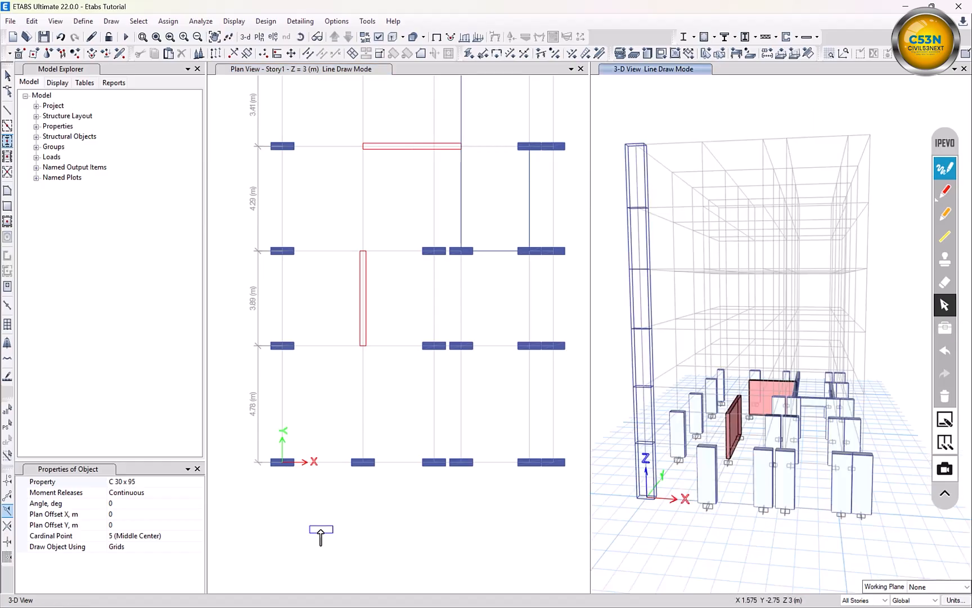
key(Escape)
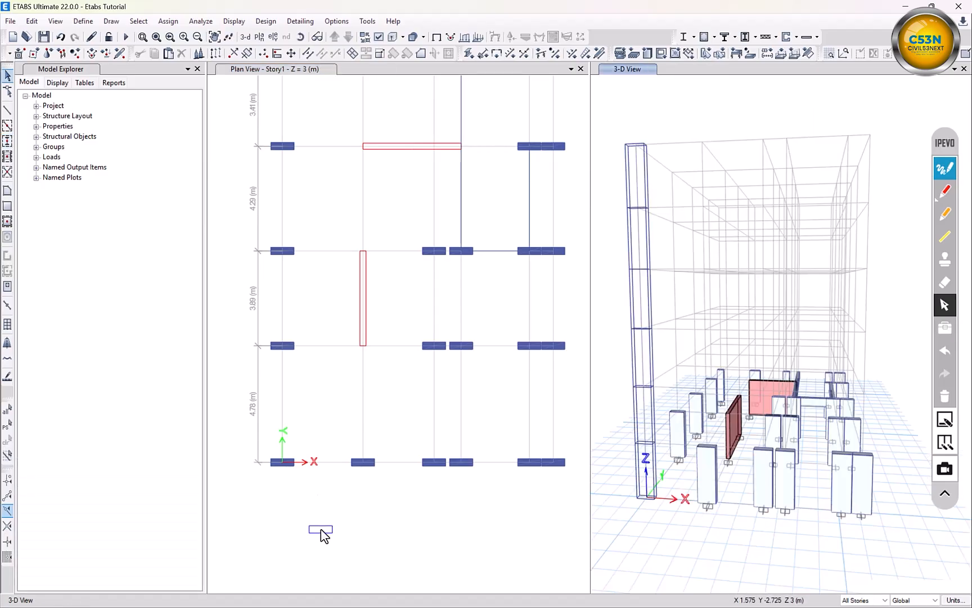
- Set the story scope to One Story and choose the S 20 cm slab property for drawing a floor object
middle_drag(393, 332, 375, 421)
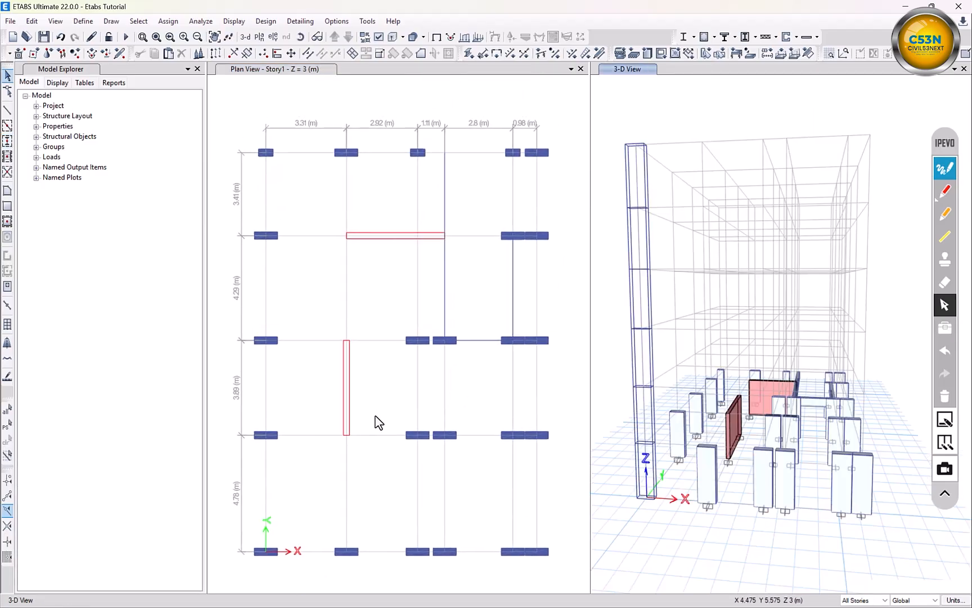
click(867, 601)
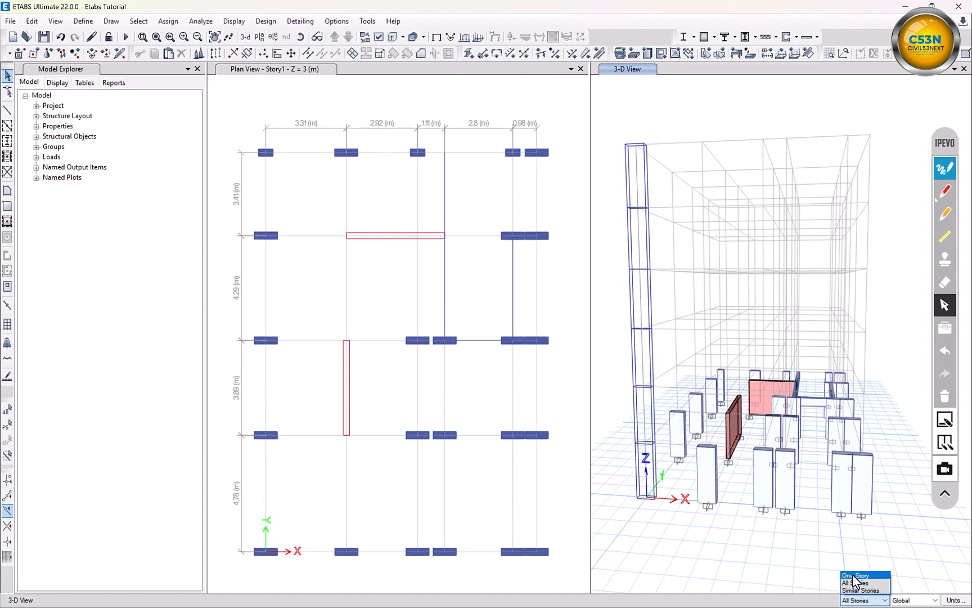
click(856, 576)
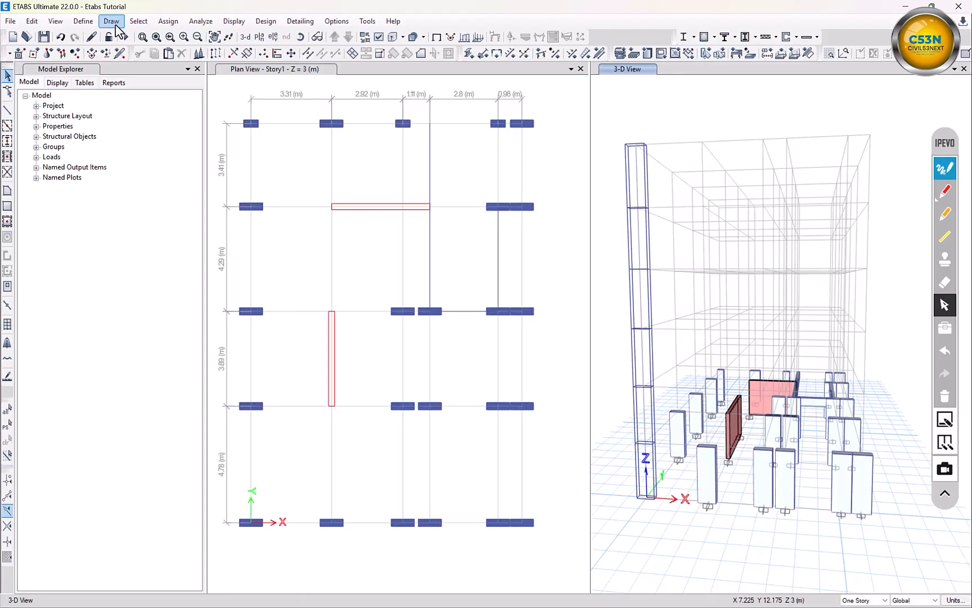
click(110, 21)
mouse_move(190, 99)
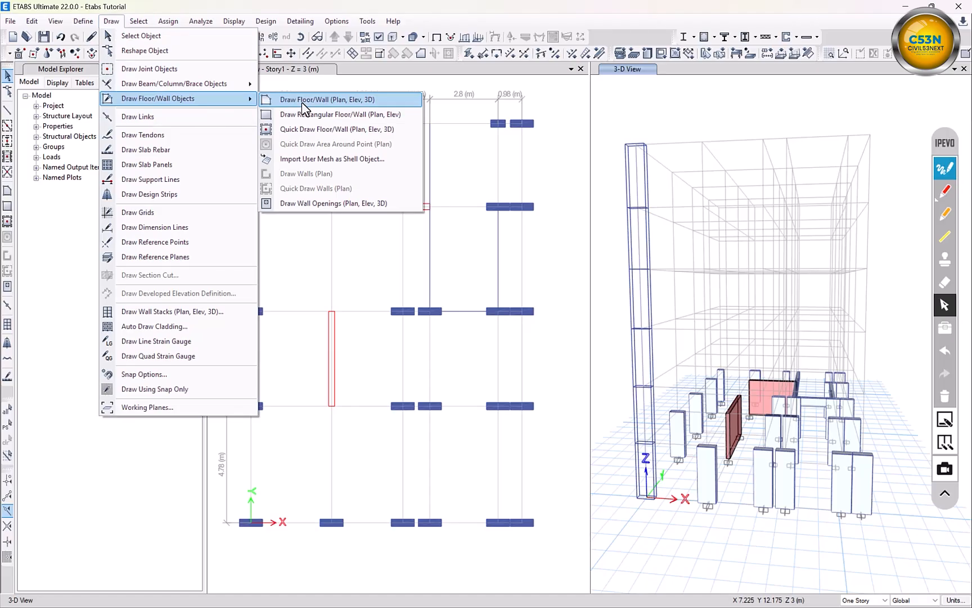
click(286, 100)
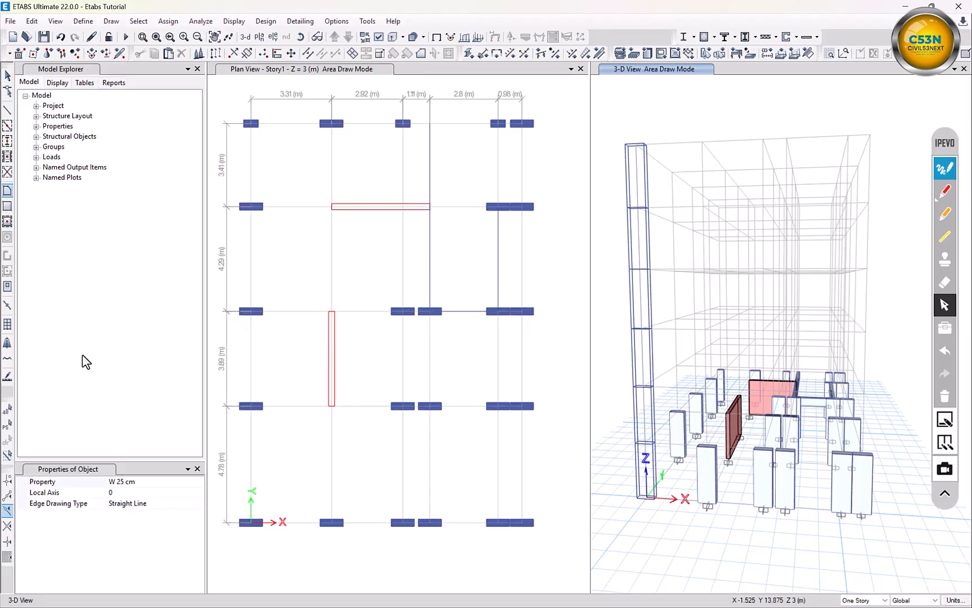
click(174, 482)
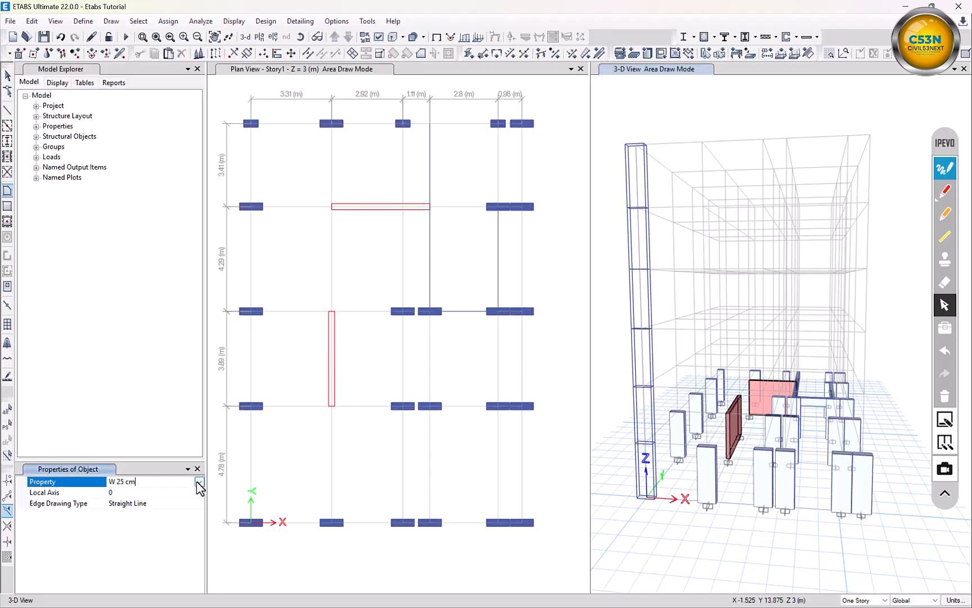
click(199, 482)
click(121, 509)
scroll(278, 256, down, 3)
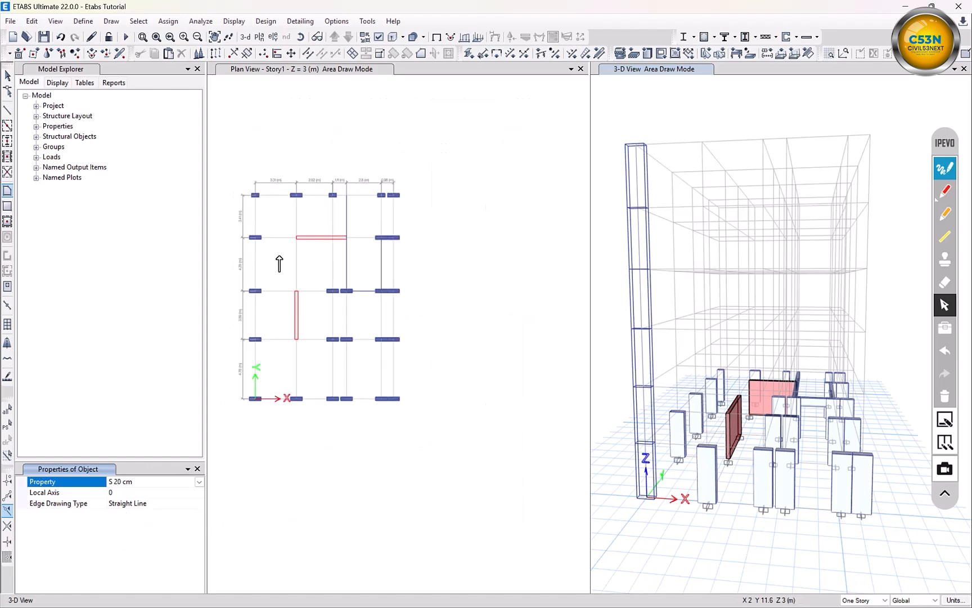
- Draw the S 20 cm floor slab over the full Story1 plan, using the four outer grid corners as its vertices
click(278, 256)
scroll(269, 207, down, 3)
scroll(261, 201, up, 9)
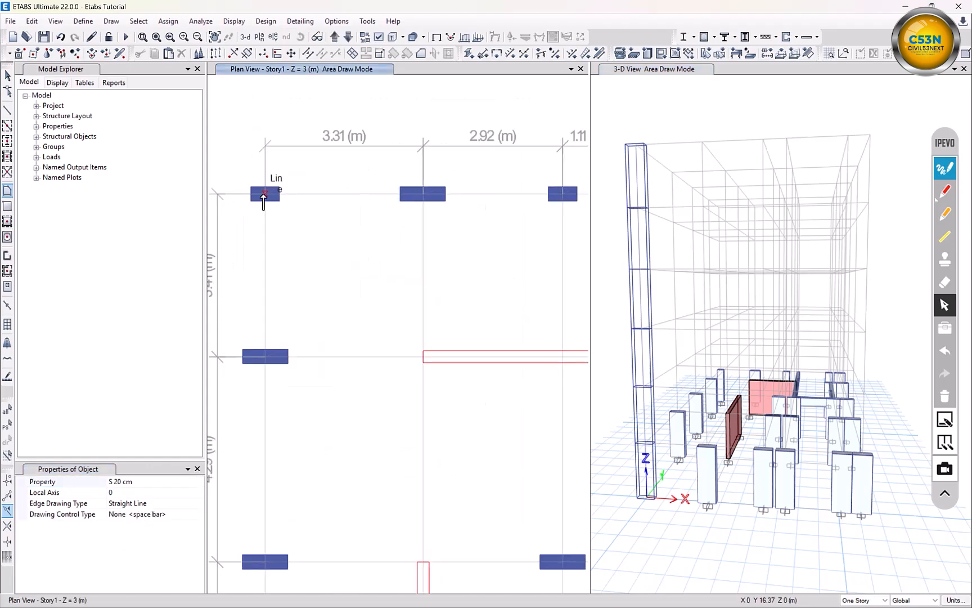
click(264, 196)
scroll(354, 338, down, 5)
scroll(507, 306, up, 5)
click(508, 296)
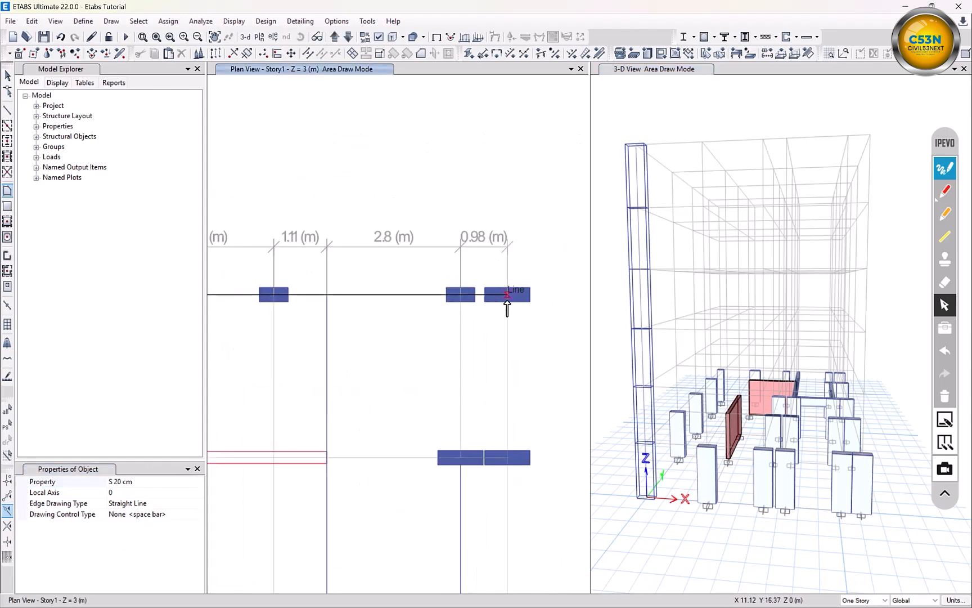
scroll(397, 434, down, 5)
scroll(307, 388, up, 5)
click(307, 389)
scroll(307, 388, down, 5)
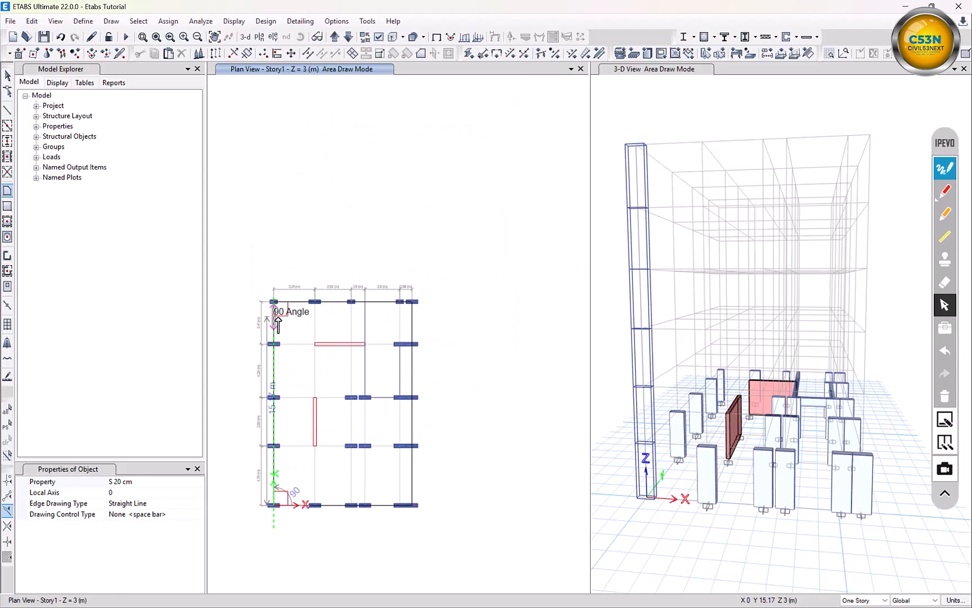
scroll(273, 312, up, 5)
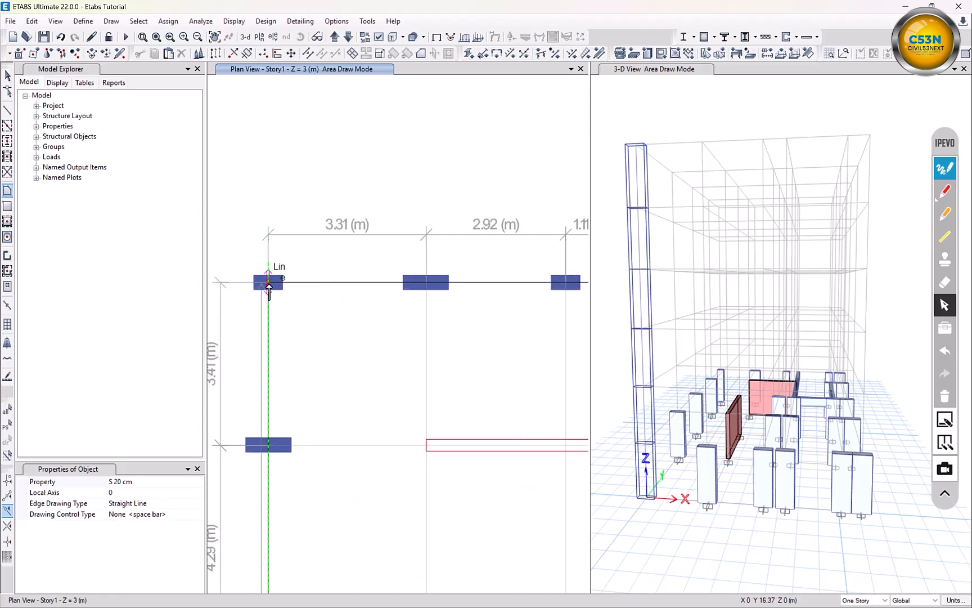
double_click(269, 282)
scroll(340, 252, down, 3)
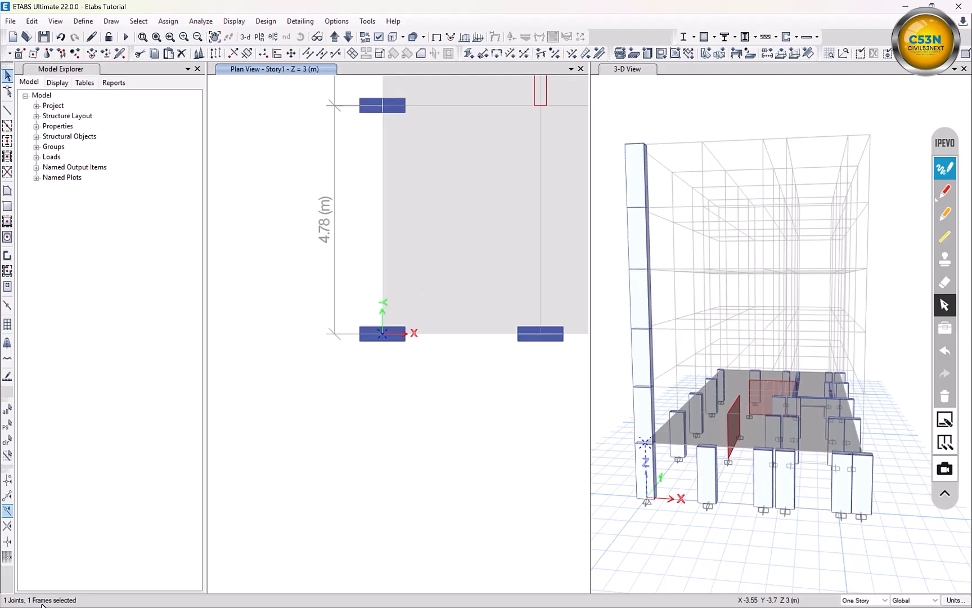
- Select the floor slab, a nearby beam and an interior column to check which objects are picked, and clear the selection
middle_drag(331, 390, 234, 507)
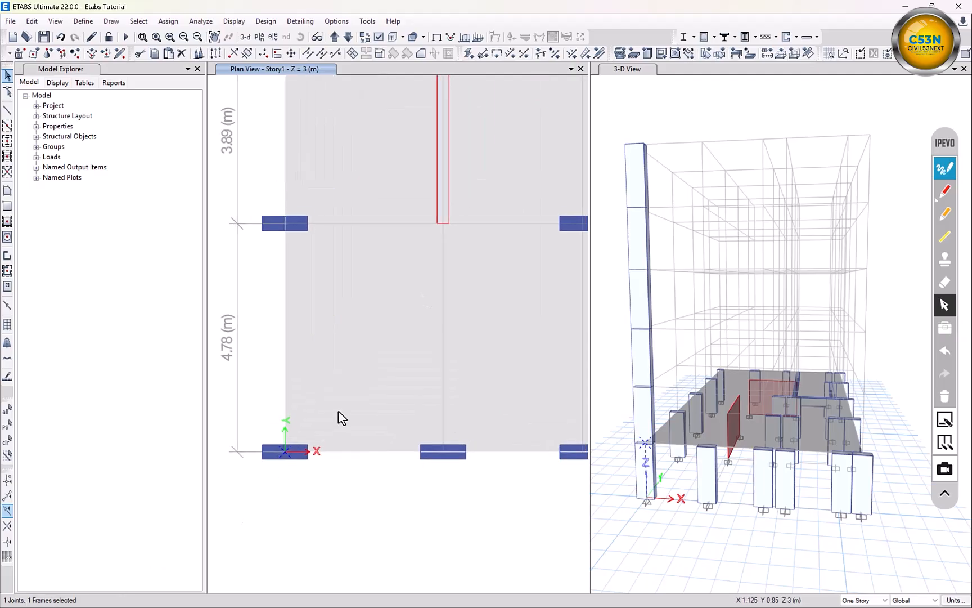
click(369, 310)
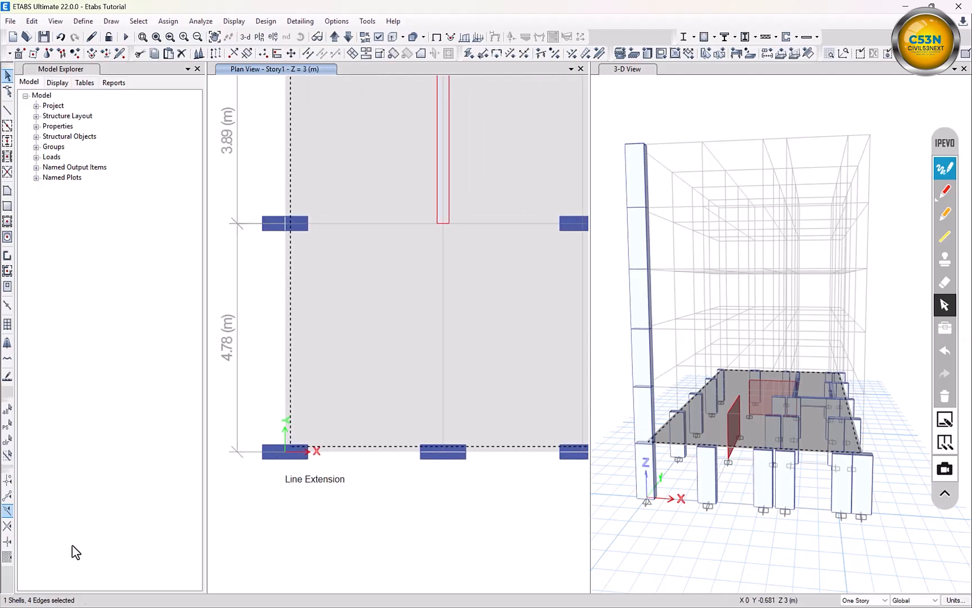
scroll(281, 509, down, 2)
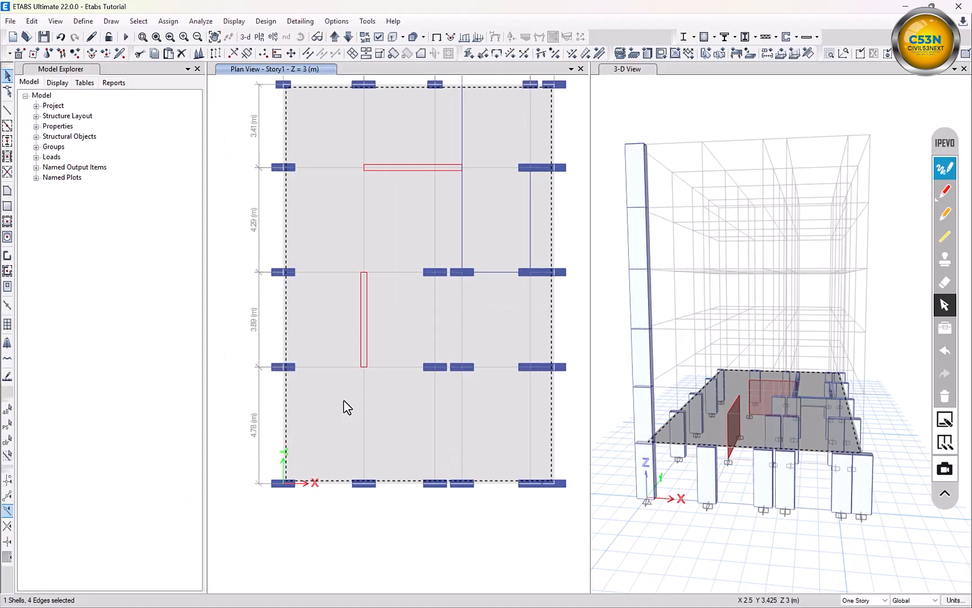
click(353, 310)
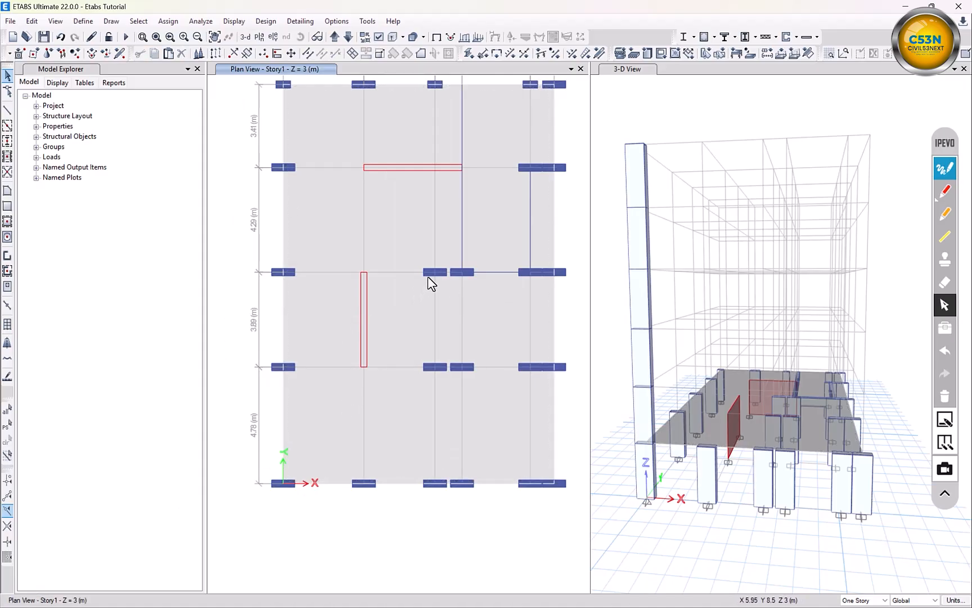
drag(455, 229, 494, 198)
click(435, 272)
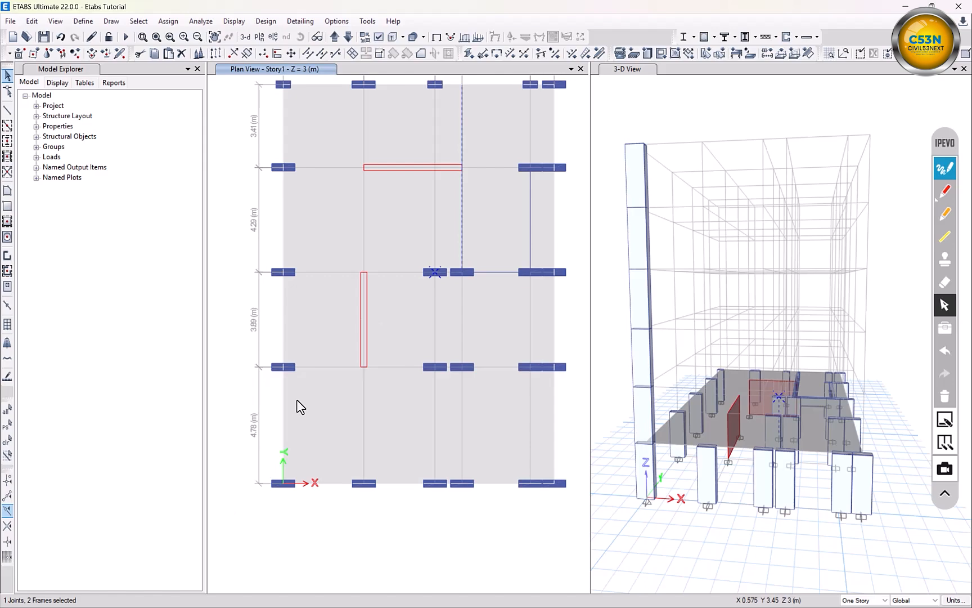
key(Escape)
- Try deleting only the Story1 column at the grid origin and undo each deletion
click(285, 481)
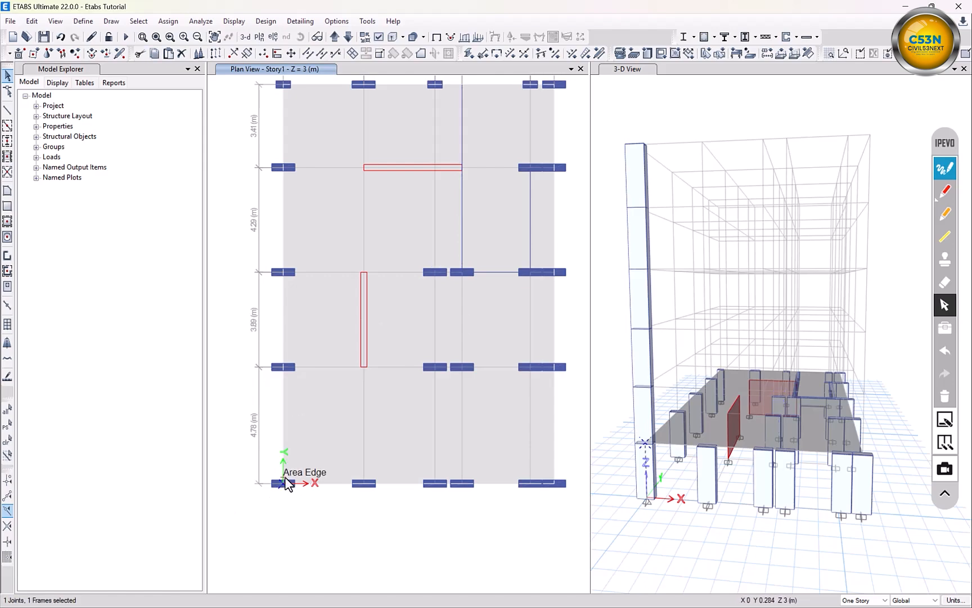
key(Delete)
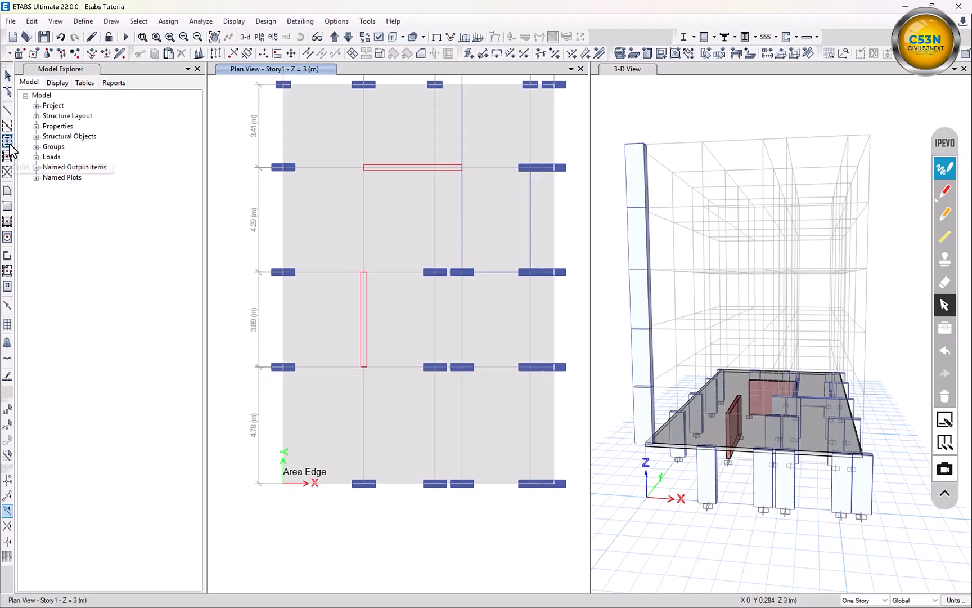
key(ctrl+z)
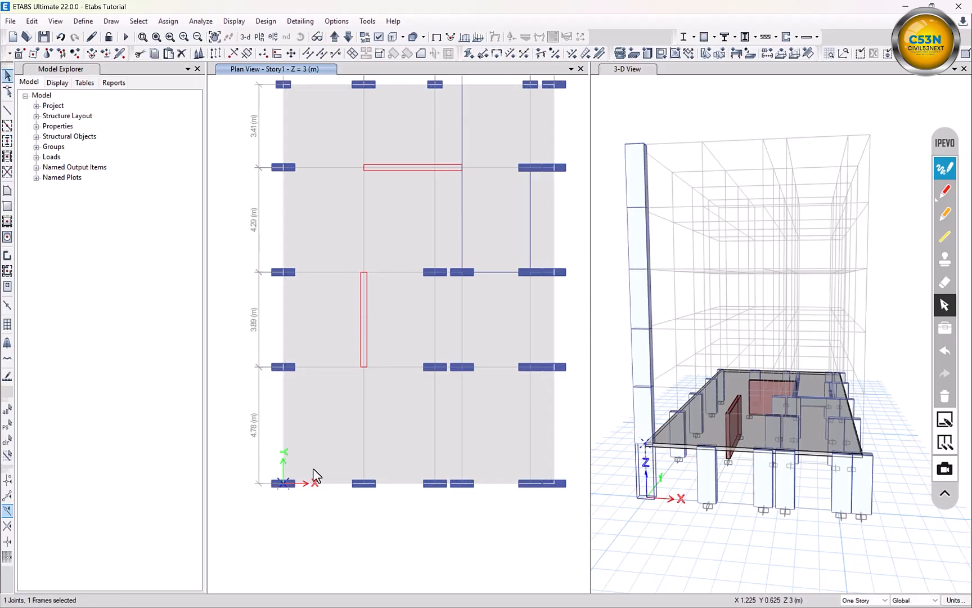
key(Delete)
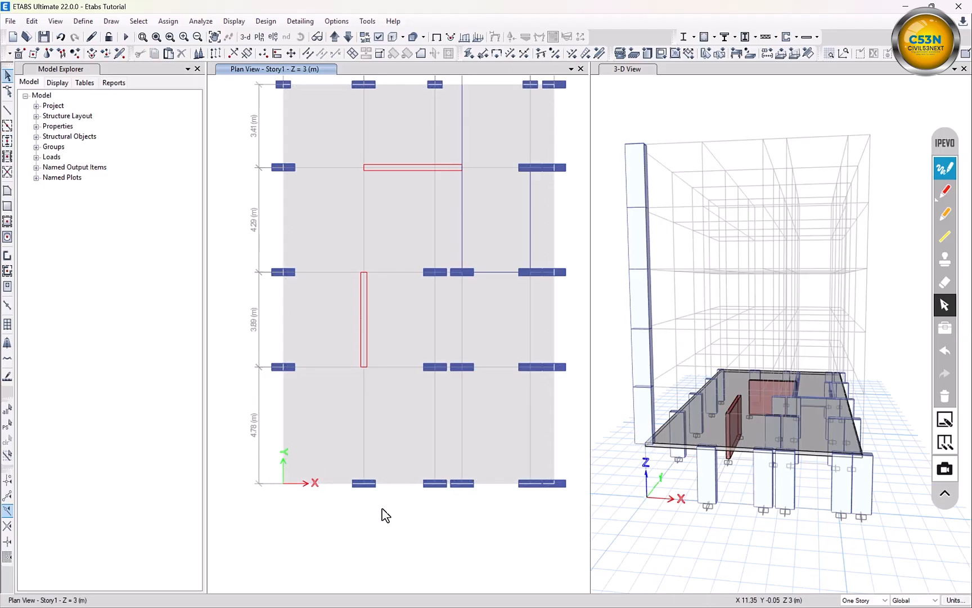
key(ctrl+z)
- Set the story scope to All Stories and delete the full-height column stack at the grid origin
click(864, 601)
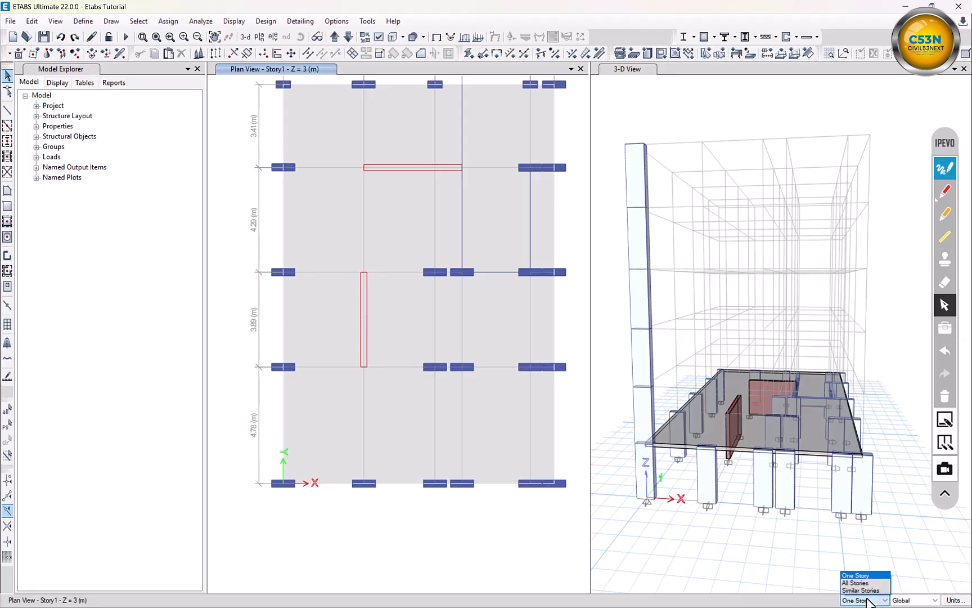
click(861, 584)
drag(249, 532, 318, 449)
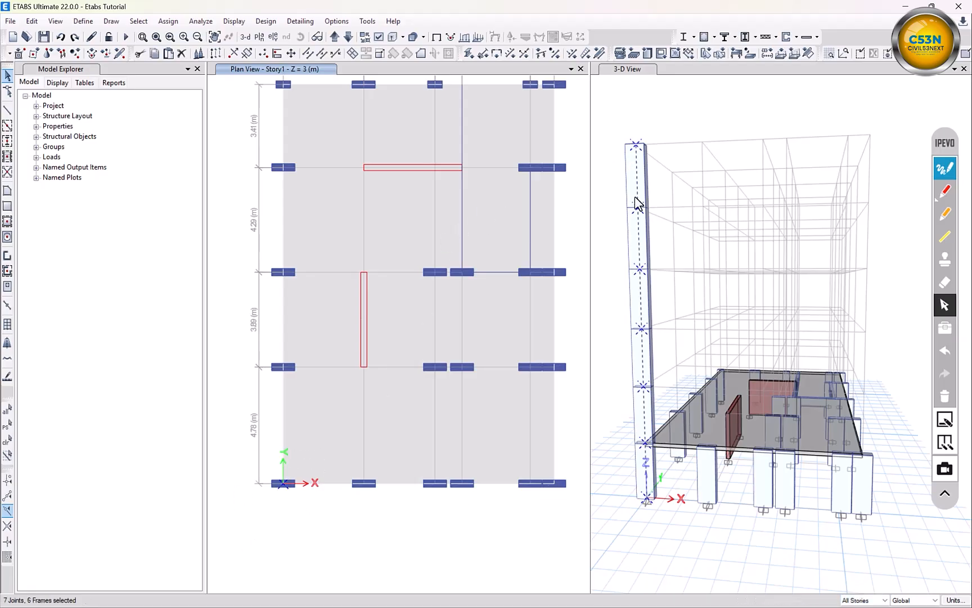
key(Escape)
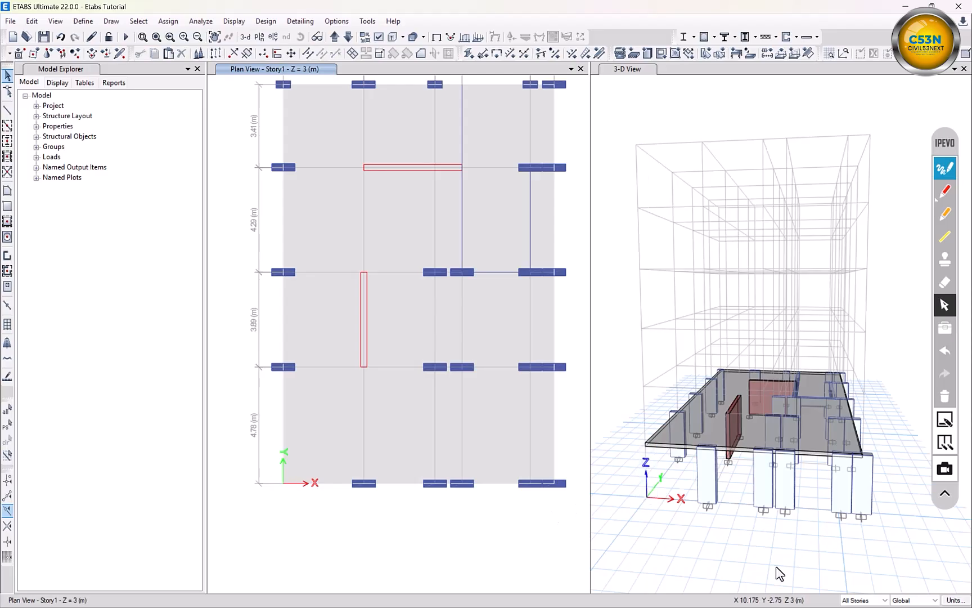
- Set the story scope back to One Story and place a C 30 x 95 column at the grid origin
click(856, 600)
click(850, 585)
click(8, 141)
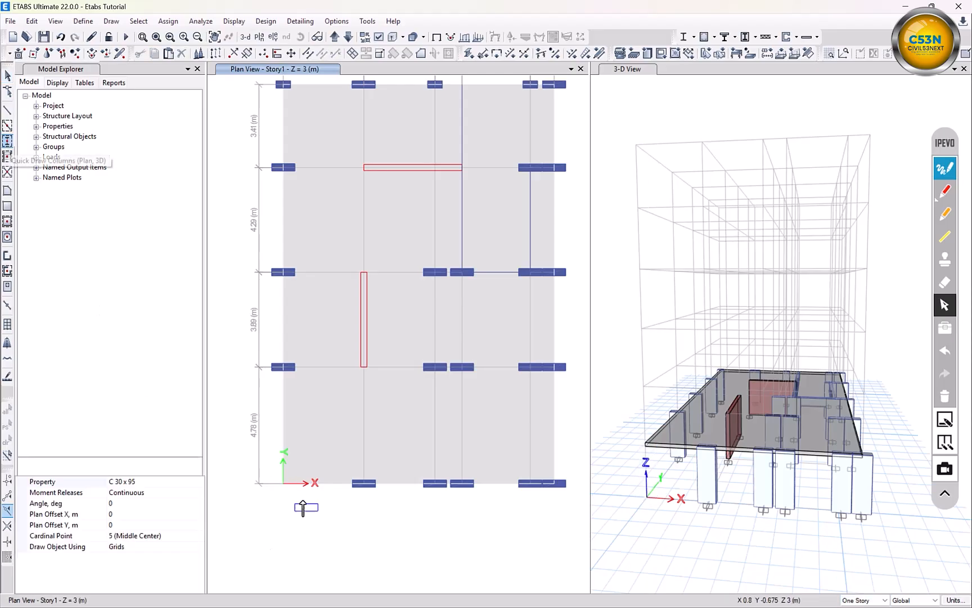
drag(306, 458, 259, 509)
key(Escape)
scroll(390, 388, down, 3)
scroll(412, 267, up, 3)
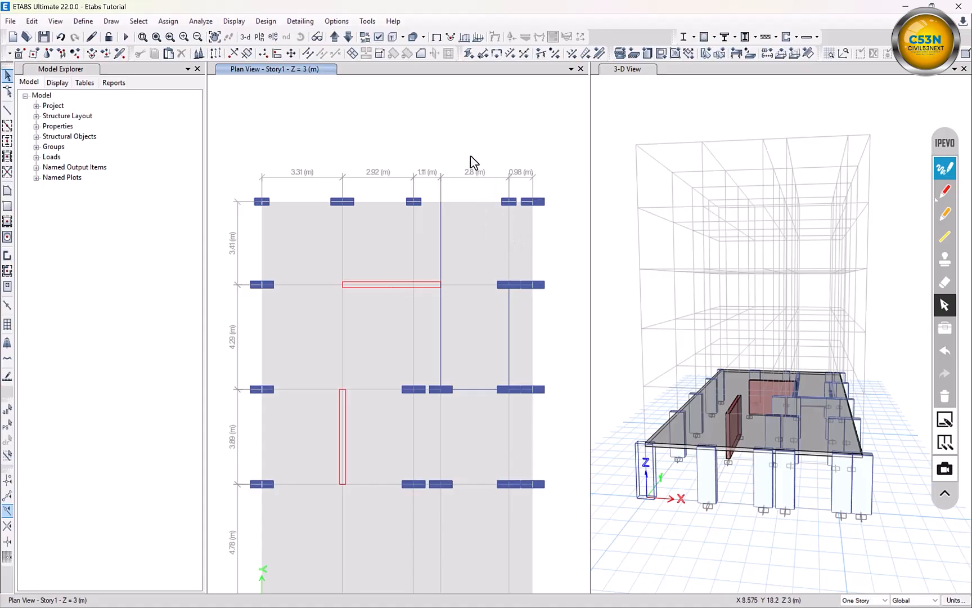
- Turn on the frame labels in the Story1 plan view and examine the column and beam labels
click(379, 37)
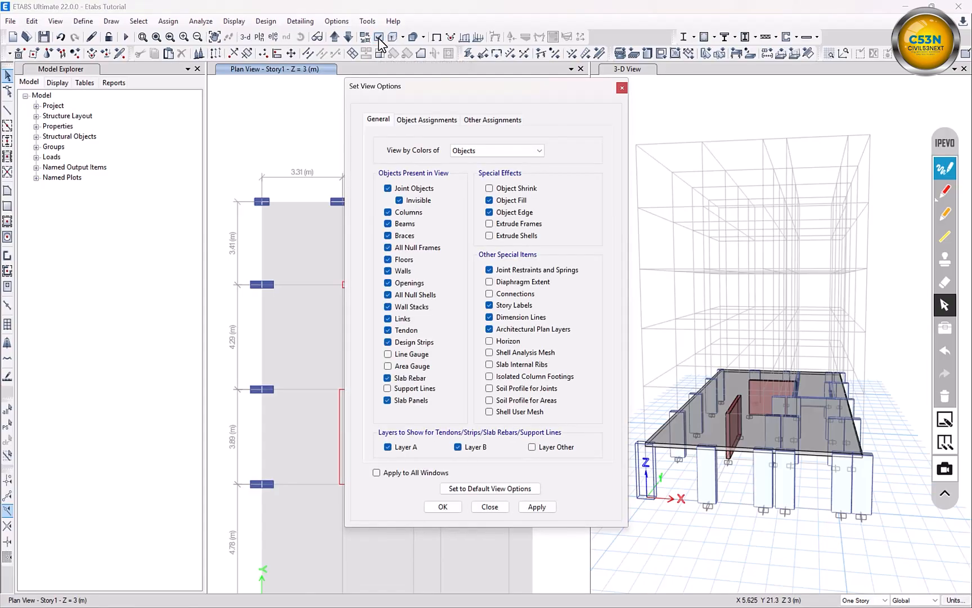
click(421, 120)
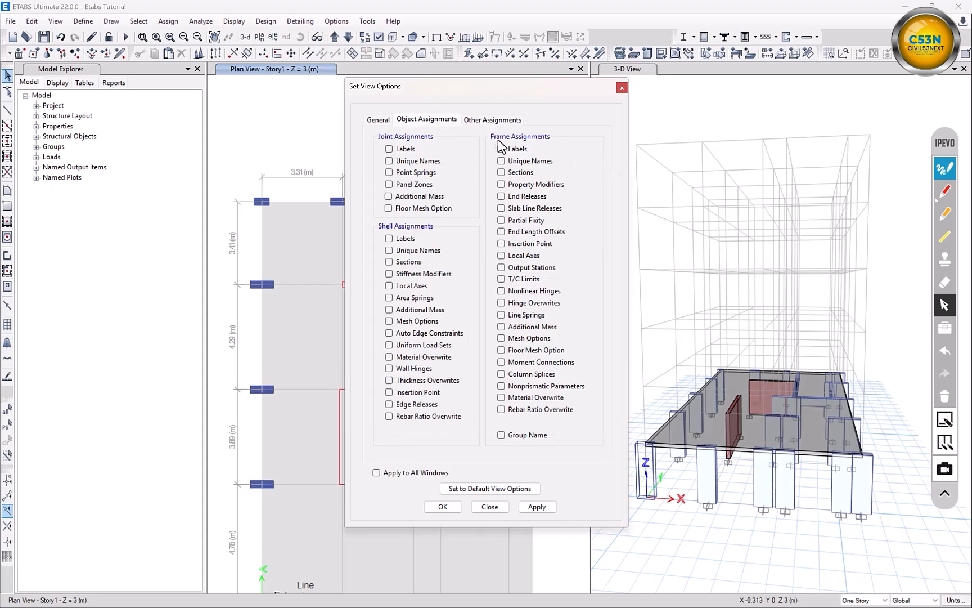
click(525, 508)
drag(472, 93, 727, 111)
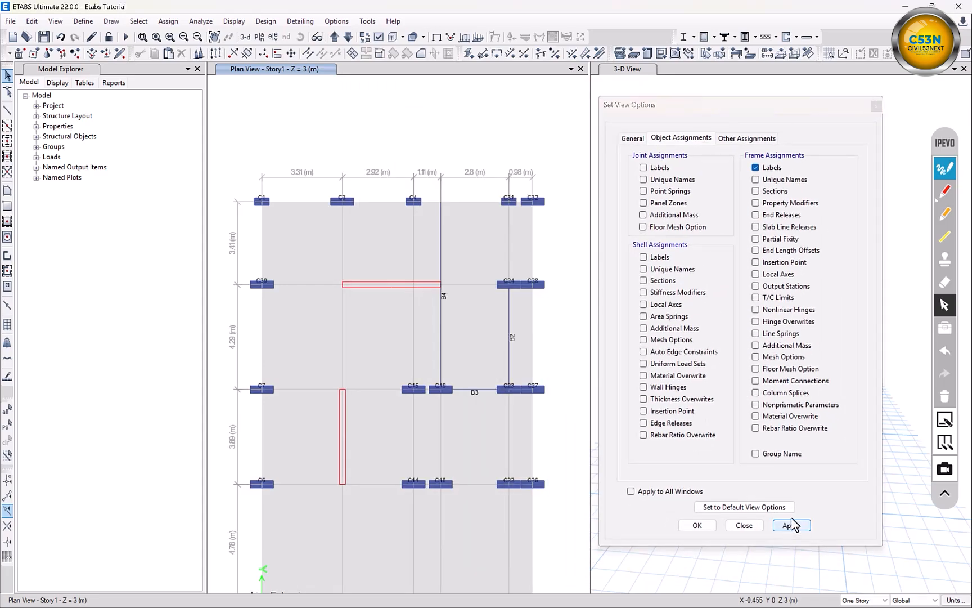
scroll(531, 204, up, 5)
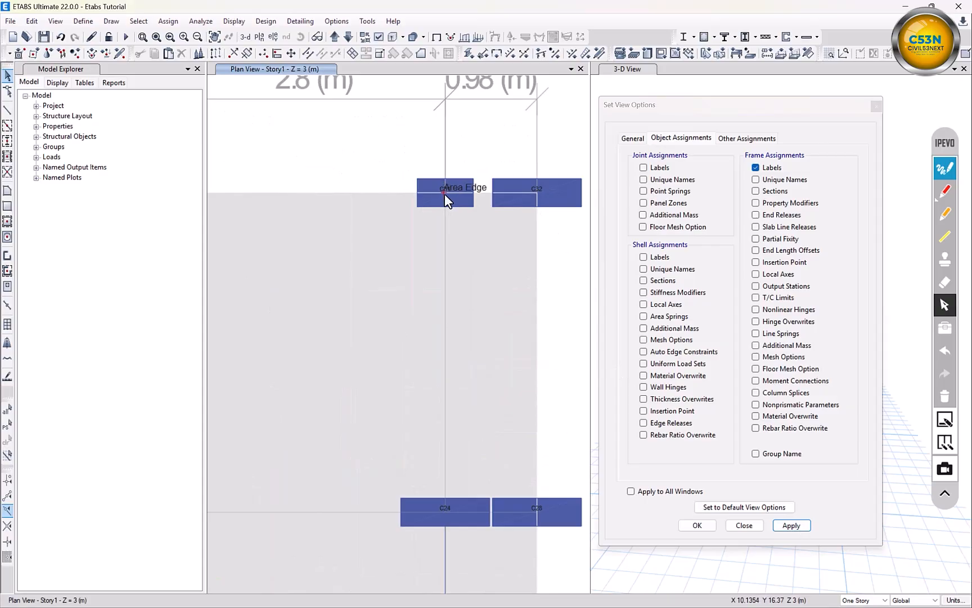
scroll(446, 192, down, 6)
scroll(382, 287, up, 3)
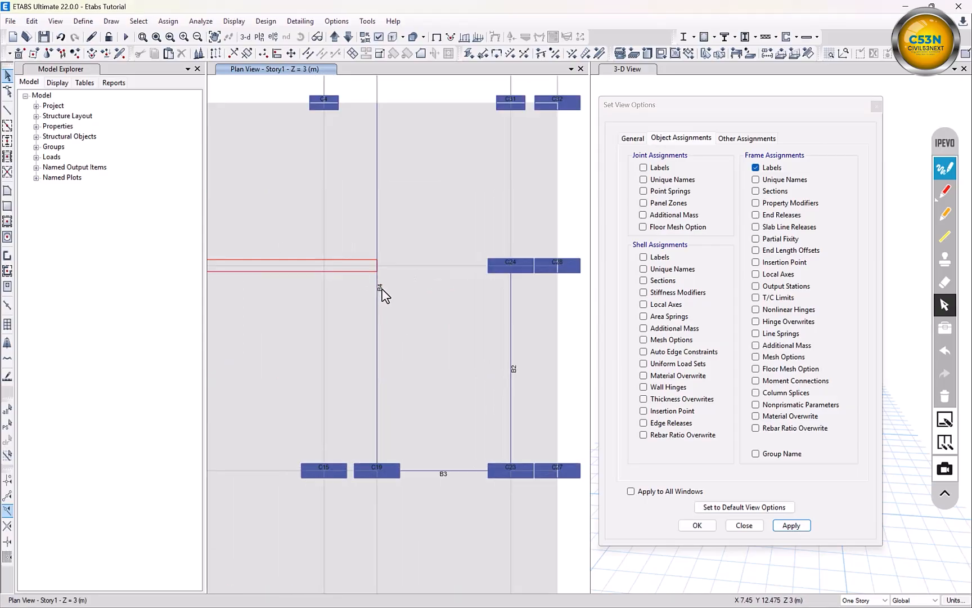
scroll(513, 371, down, 3)
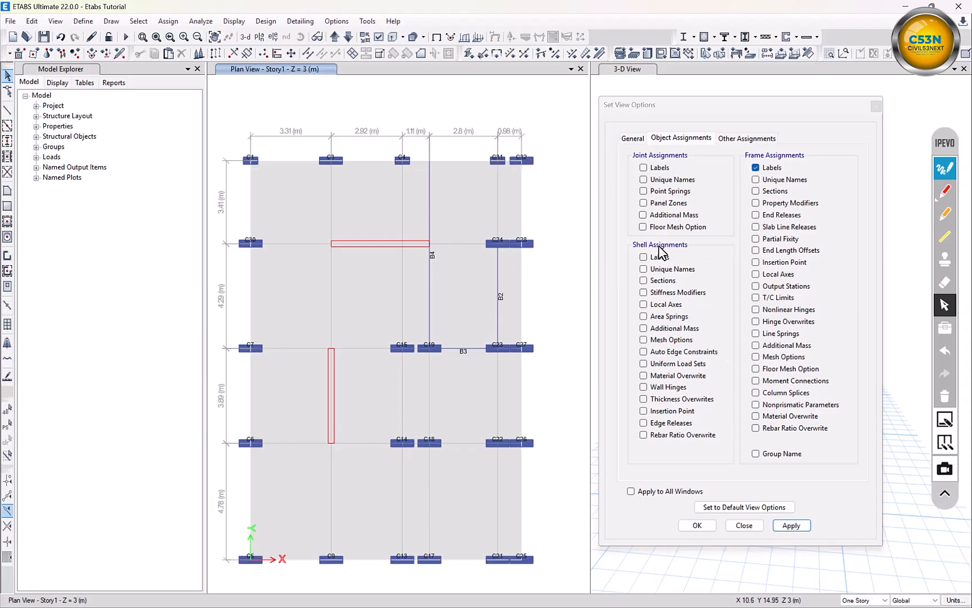
- Turn on the shell labels in the Story1 plan view and bring up the general view options
click(637, 247)
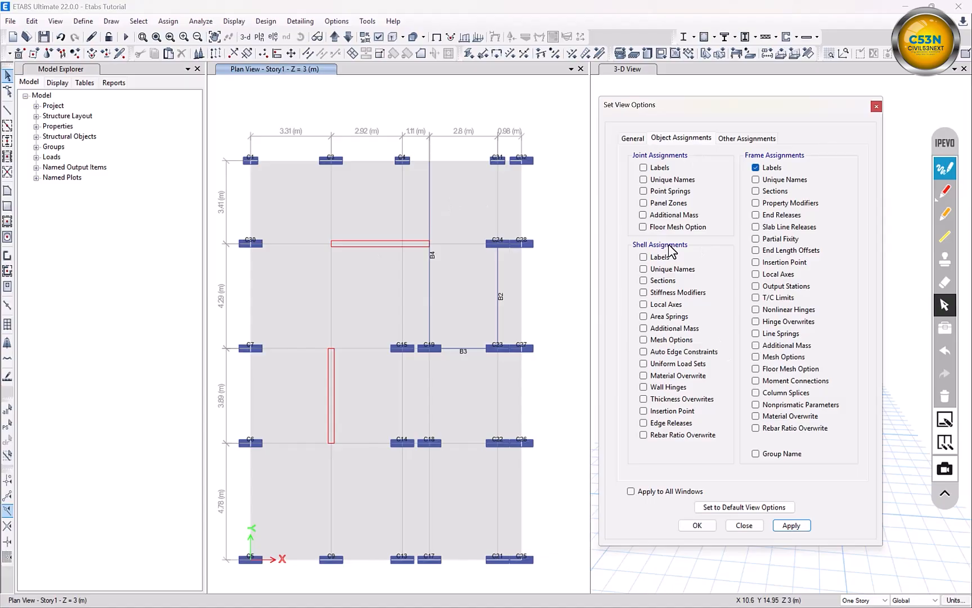
click(643, 257)
click(791, 525)
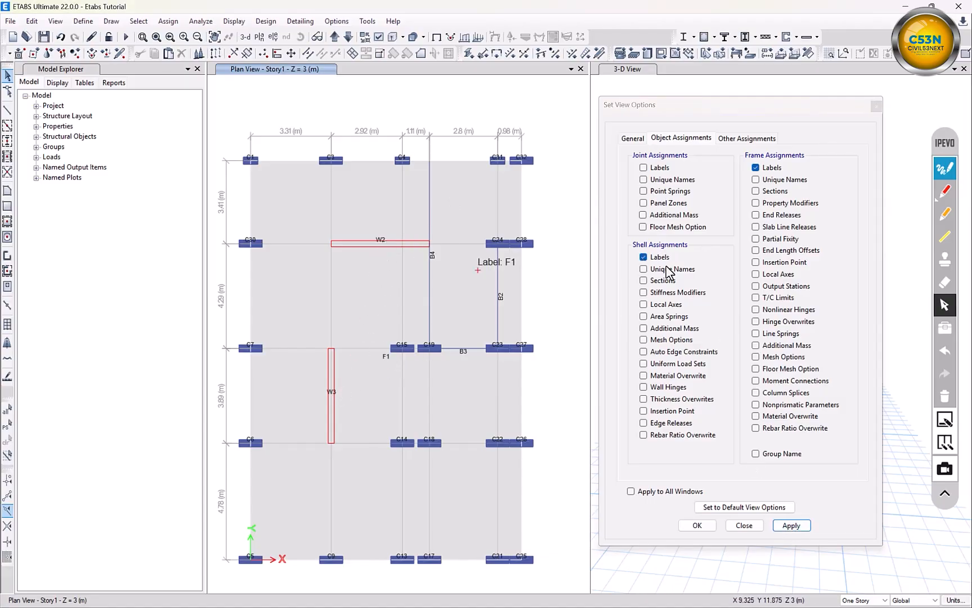
click(632, 138)
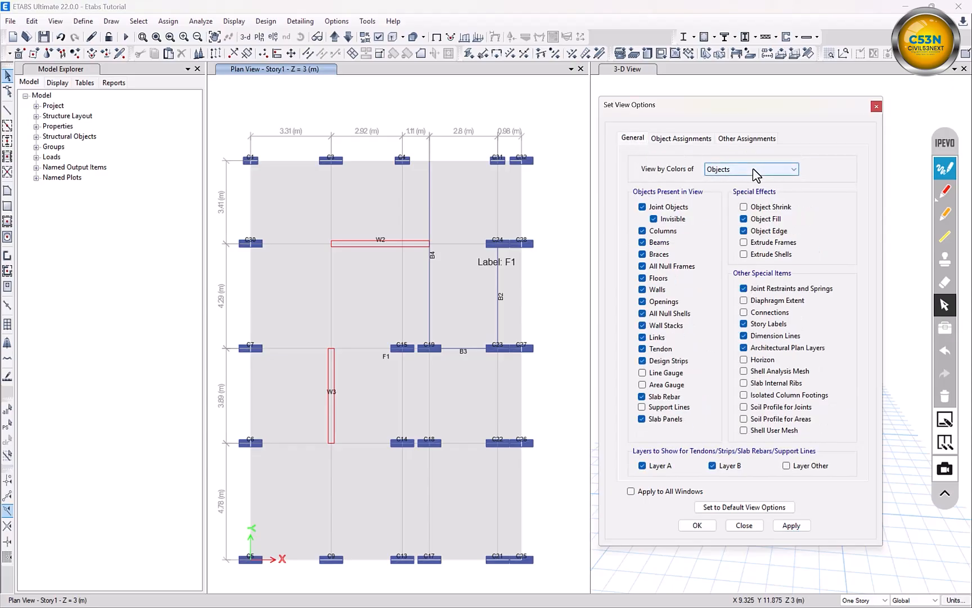
- Color the Story1 plan view by material properties, followed by section properties
click(753, 170)
click(753, 198)
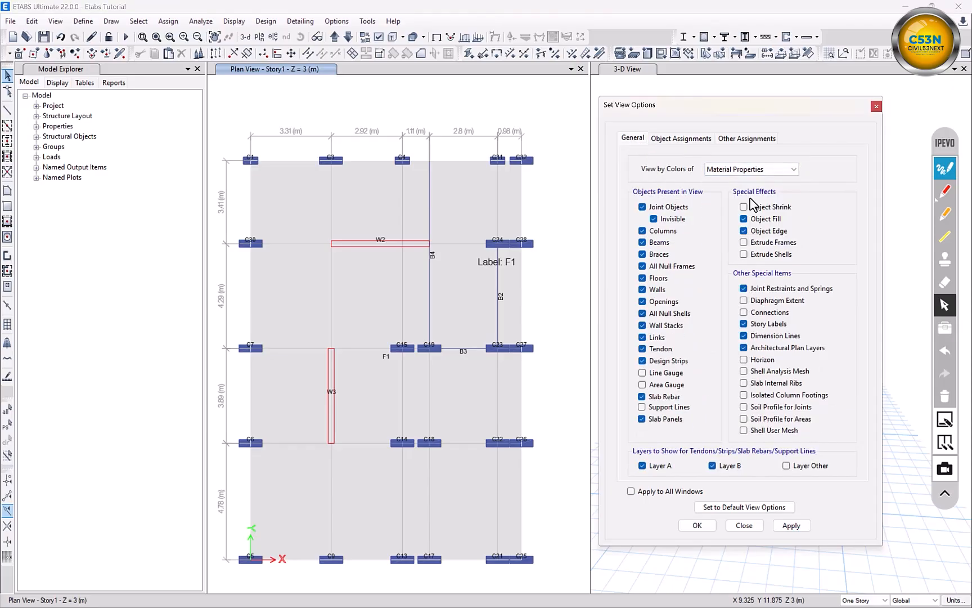
click(804, 526)
click(753, 169)
click(744, 189)
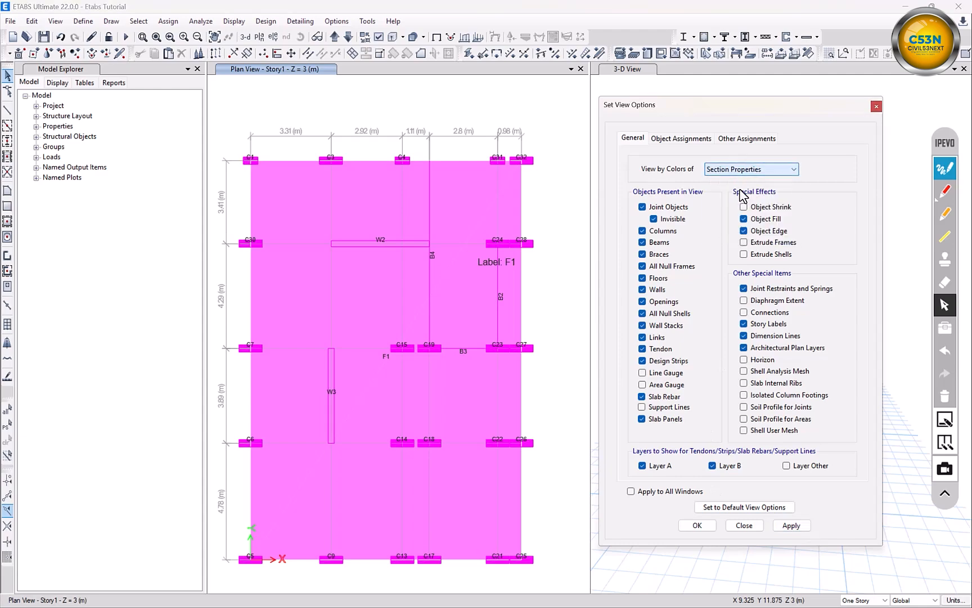
click(793, 525)
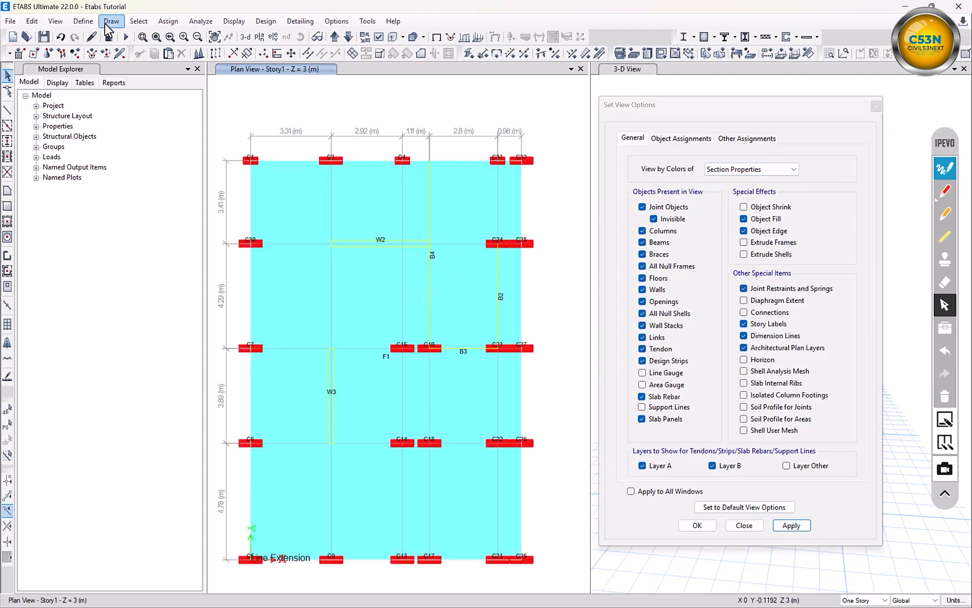
- Look up the display color of the C 30 x 60 column section in the frame section properties
click(84, 21)
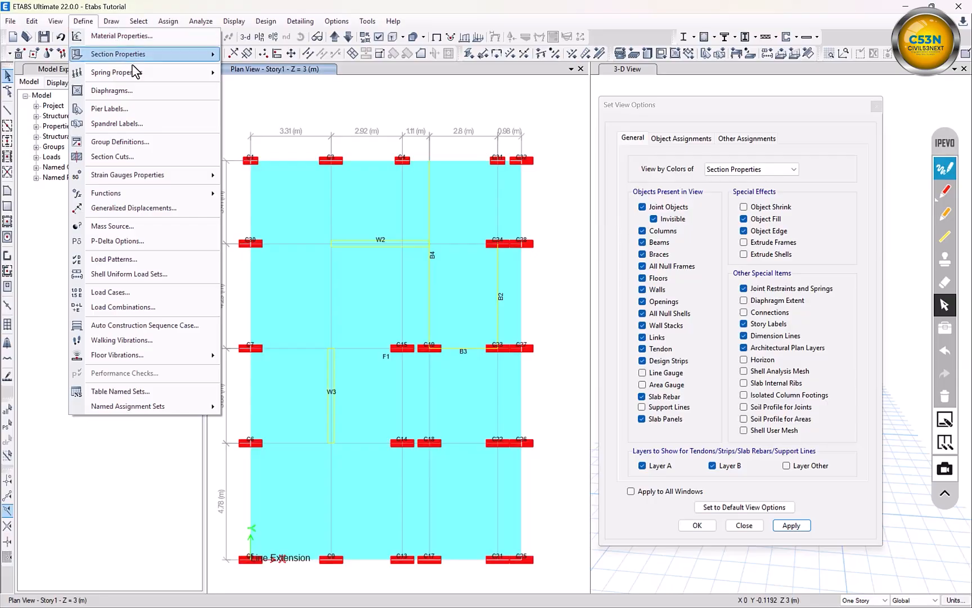
click(118, 35)
click(638, 196)
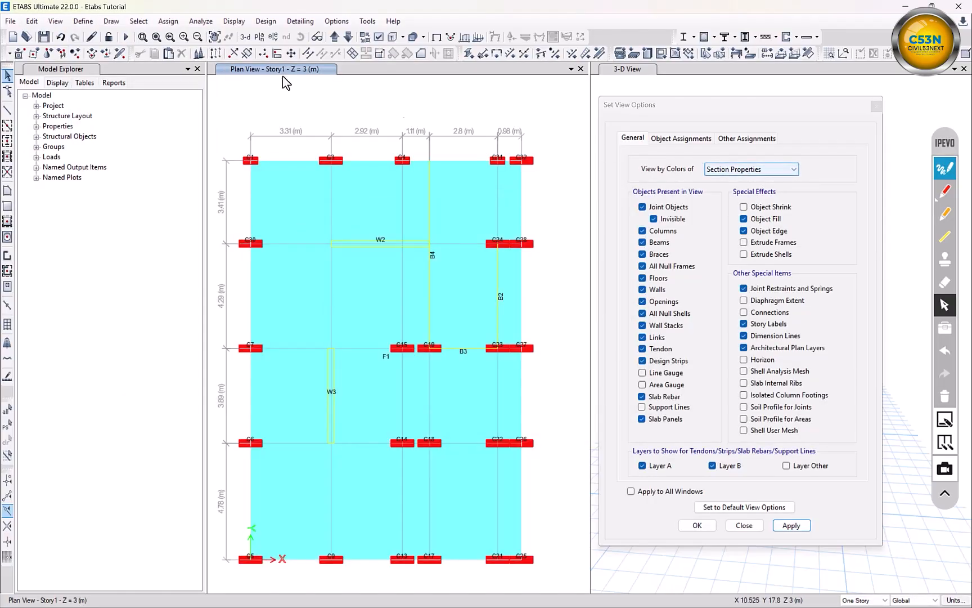
click(84, 21)
mouse_move(127, 56)
click(316, 57)
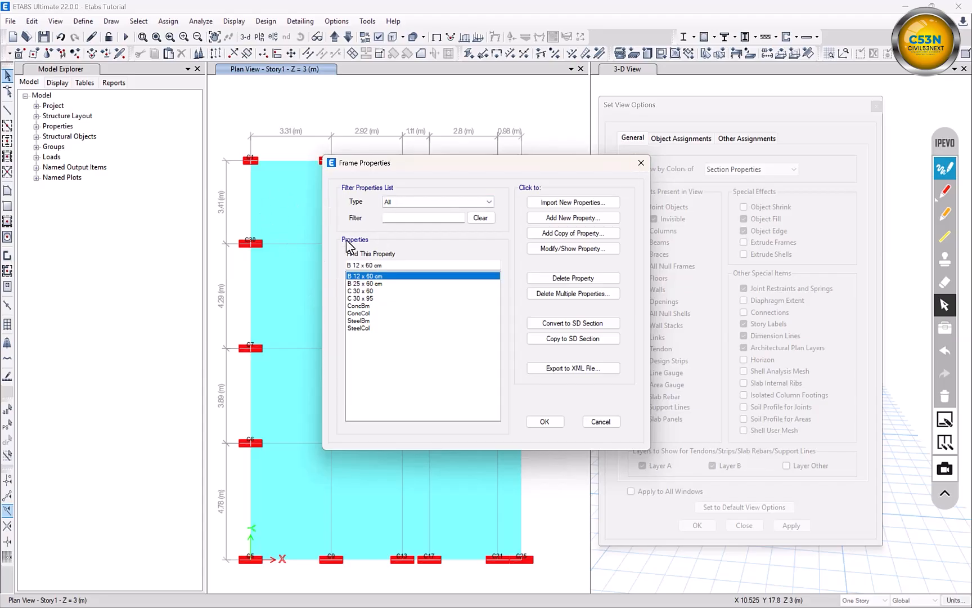
click(360, 291)
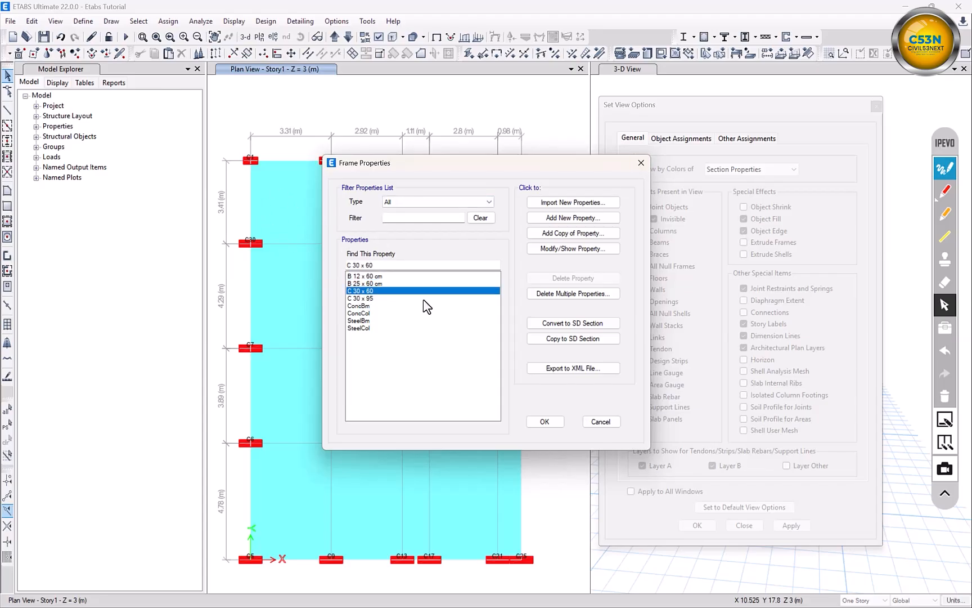
click(565, 248)
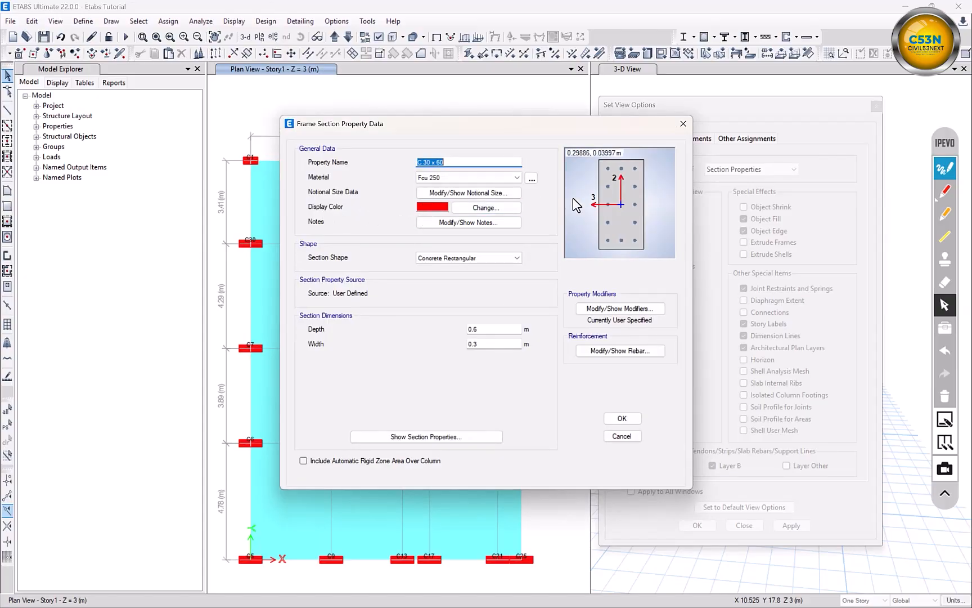
click(684, 123)
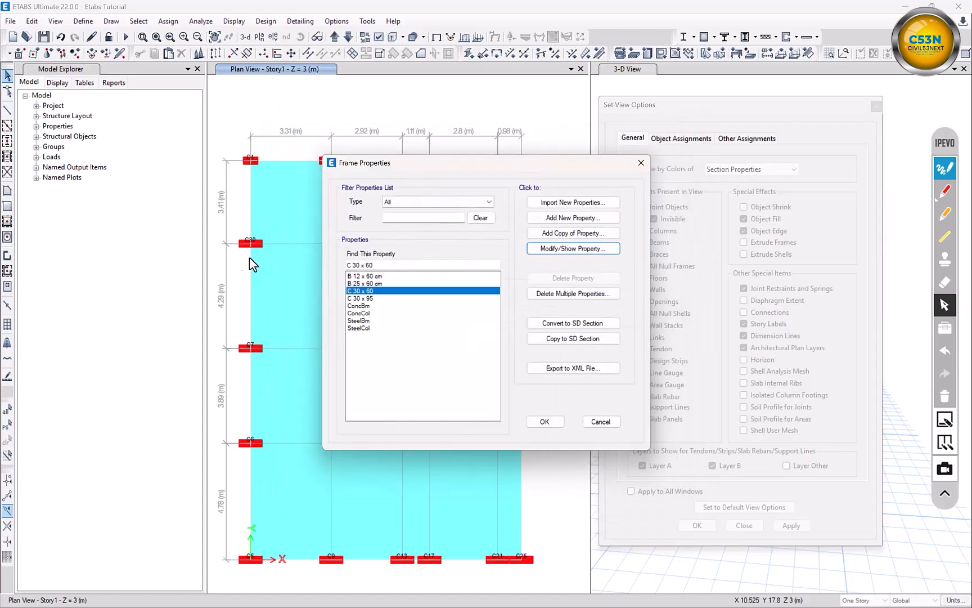
click(641, 163)
- Look up the display color of the S 20 cm slab in the slab section properties
click(83, 22)
mouse_move(134, 54)
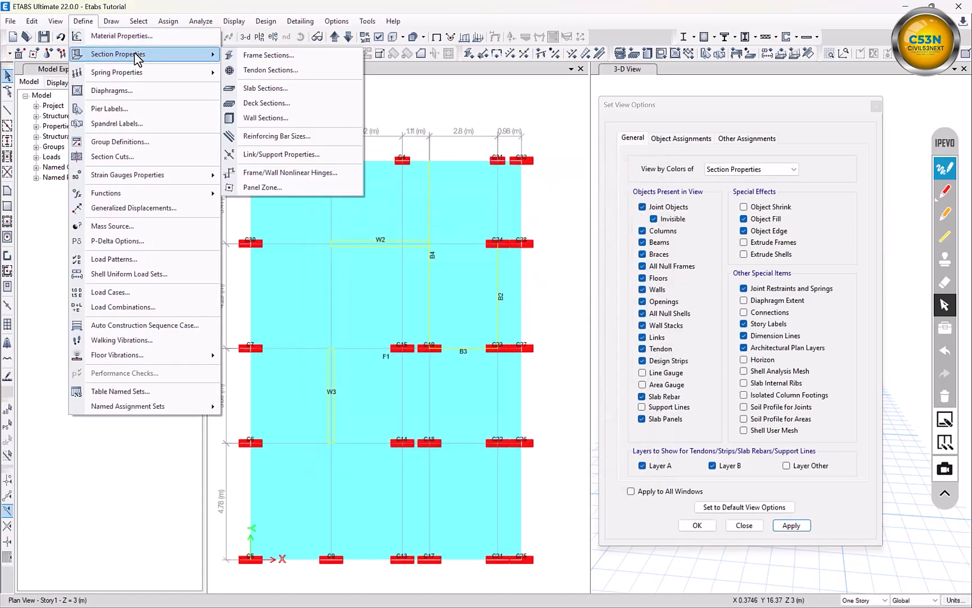
click(265, 88)
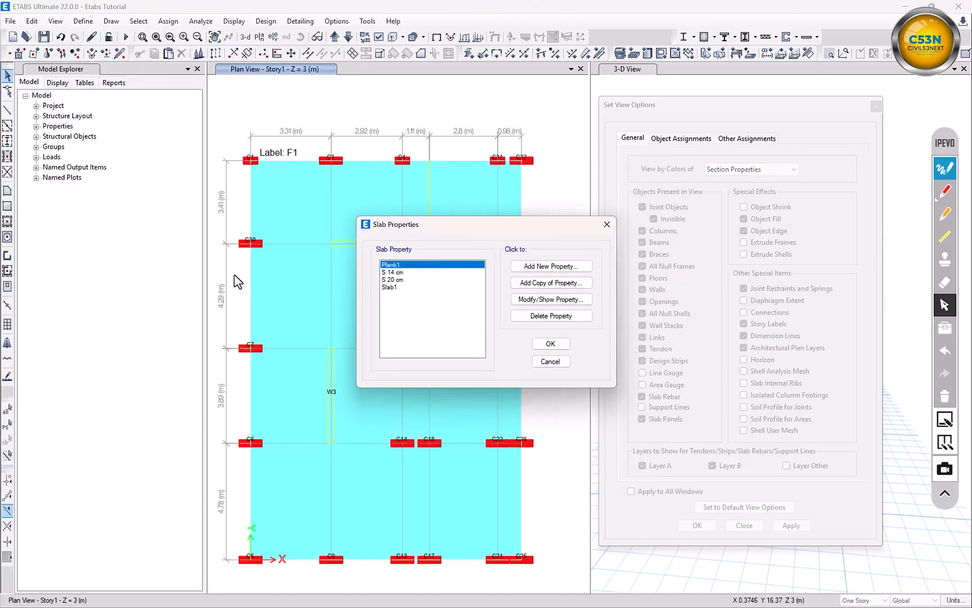
click(402, 279)
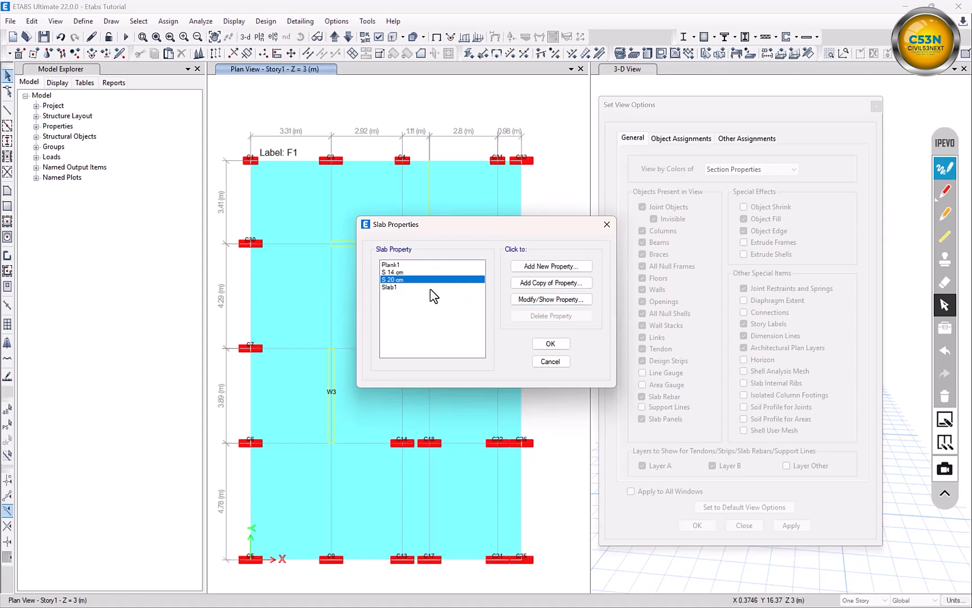
click(541, 300)
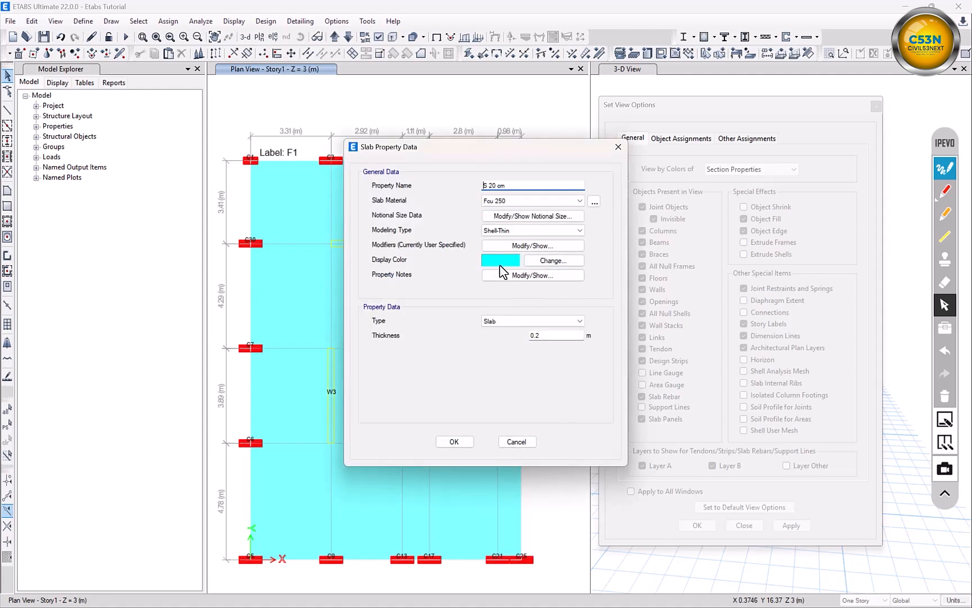
click(618, 147)
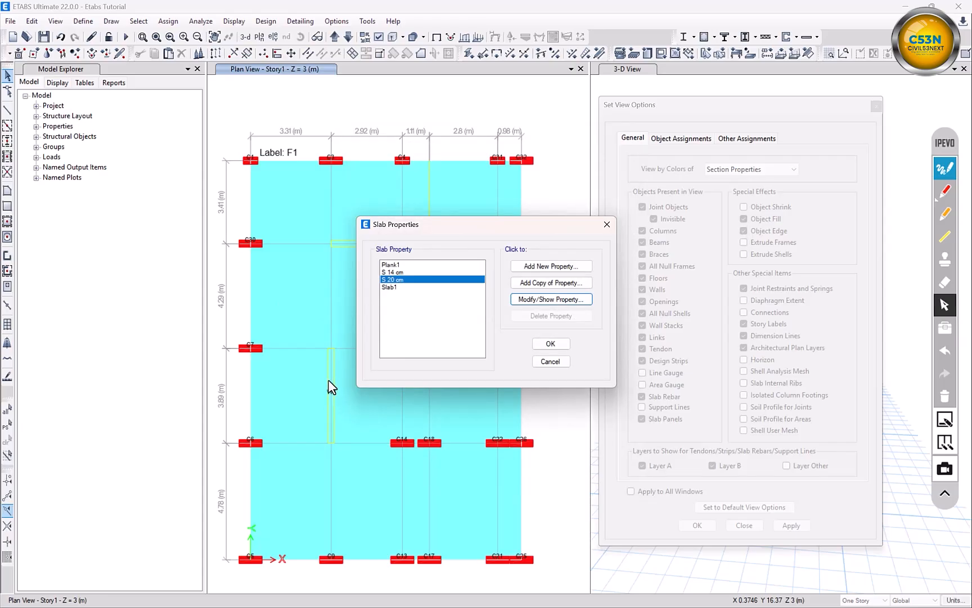
click(607, 223)
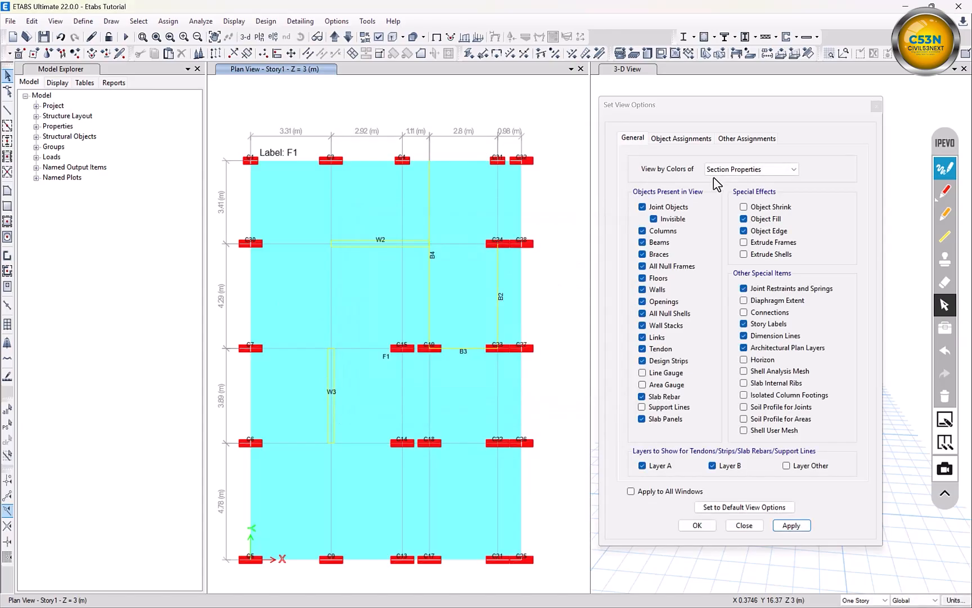
- Look up the display color and thickness of the W 12 cm wall in the wall section properties
click(83, 20)
mouse_move(124, 58)
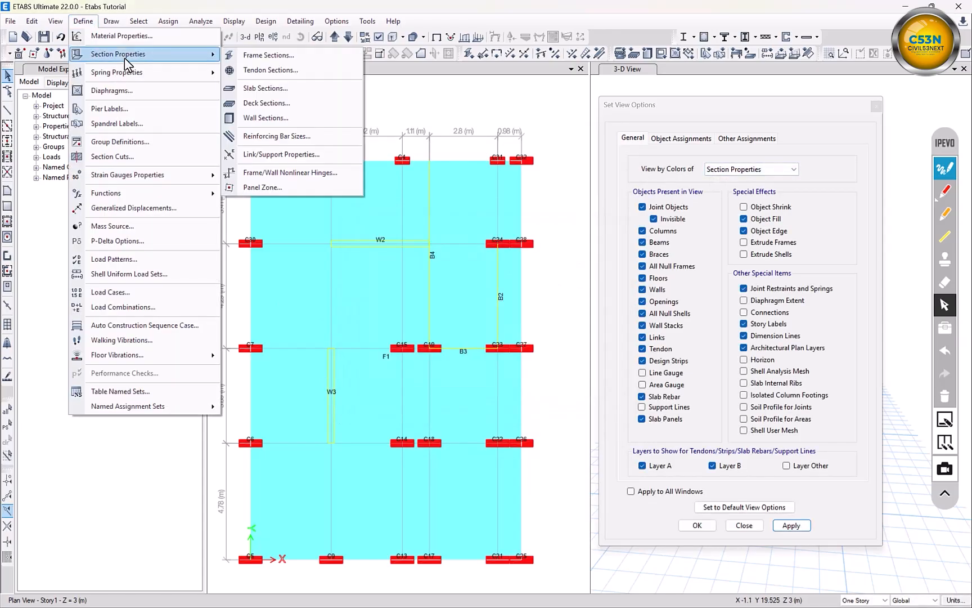
click(259, 122)
click(534, 297)
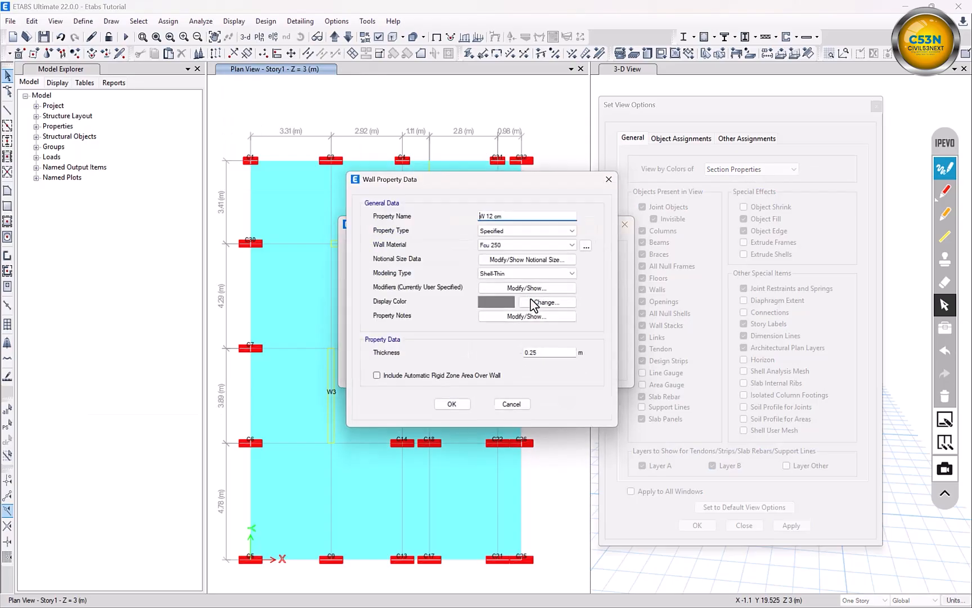
drag(565, 190, 642, 190)
click(780, 186)
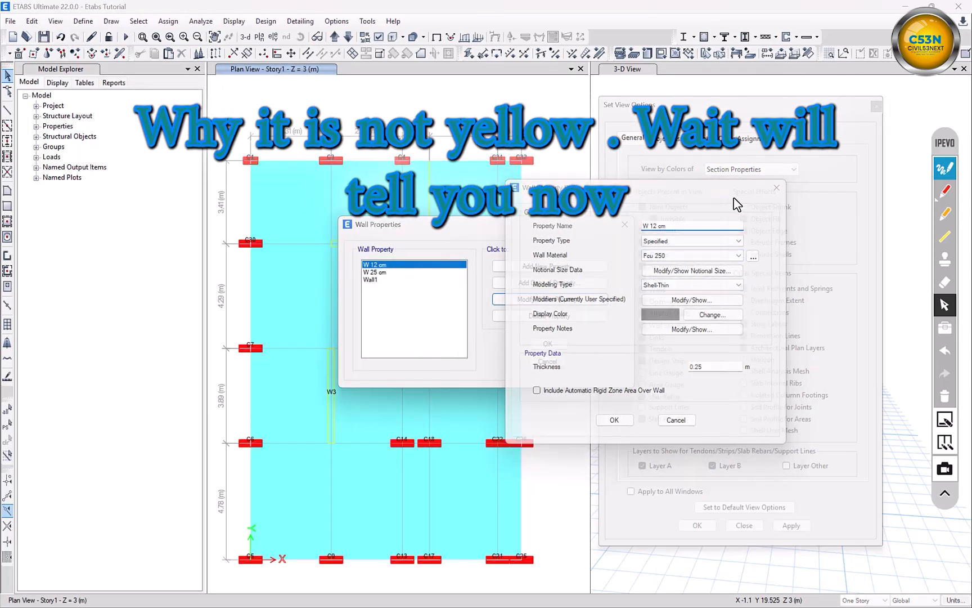
- Check the W 25 cm wall property and compare it with the W 12 cm wall property
click(374, 272)
click(537, 298)
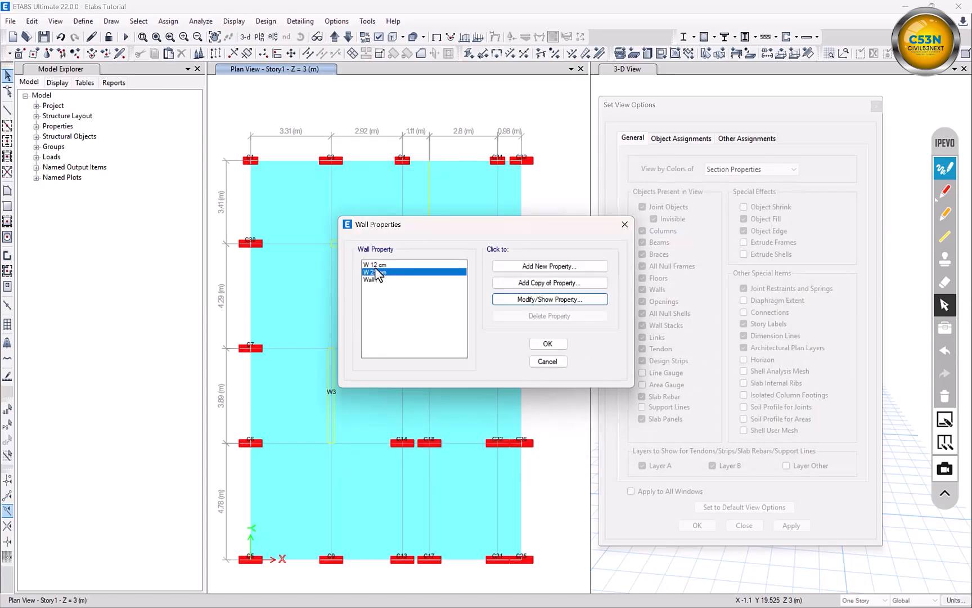
click(375, 268)
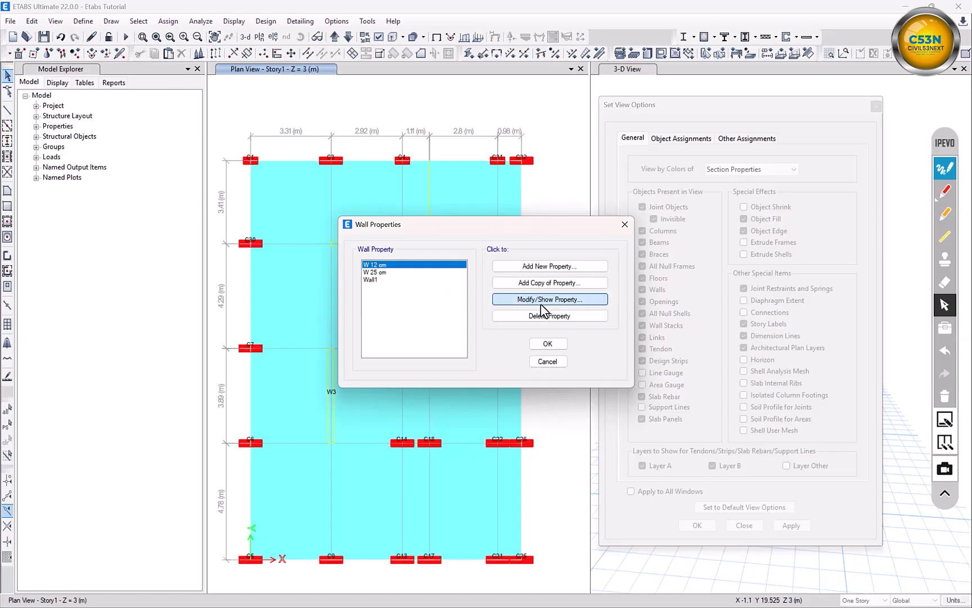
click(501, 300)
click(621, 183)
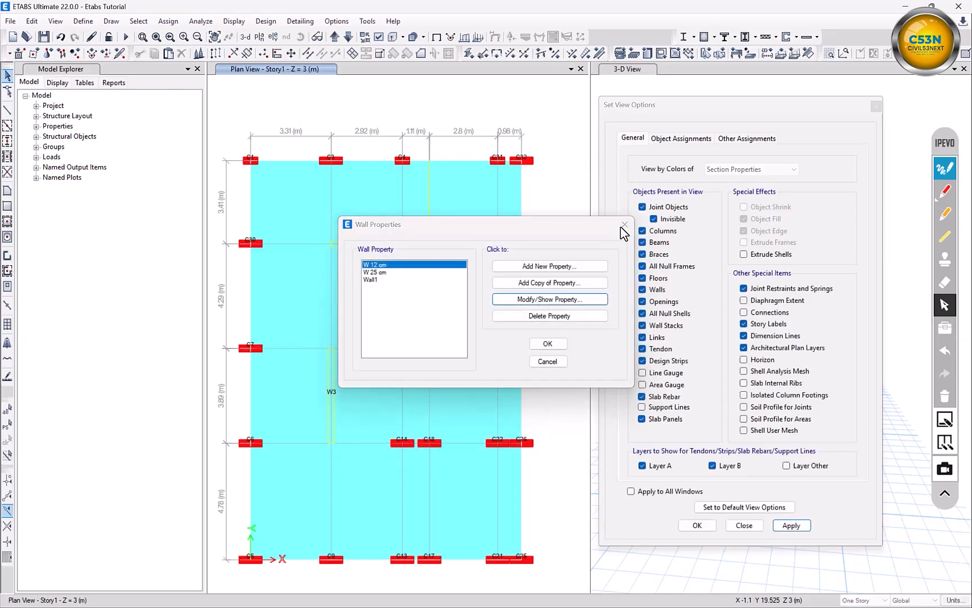
click(620, 231)
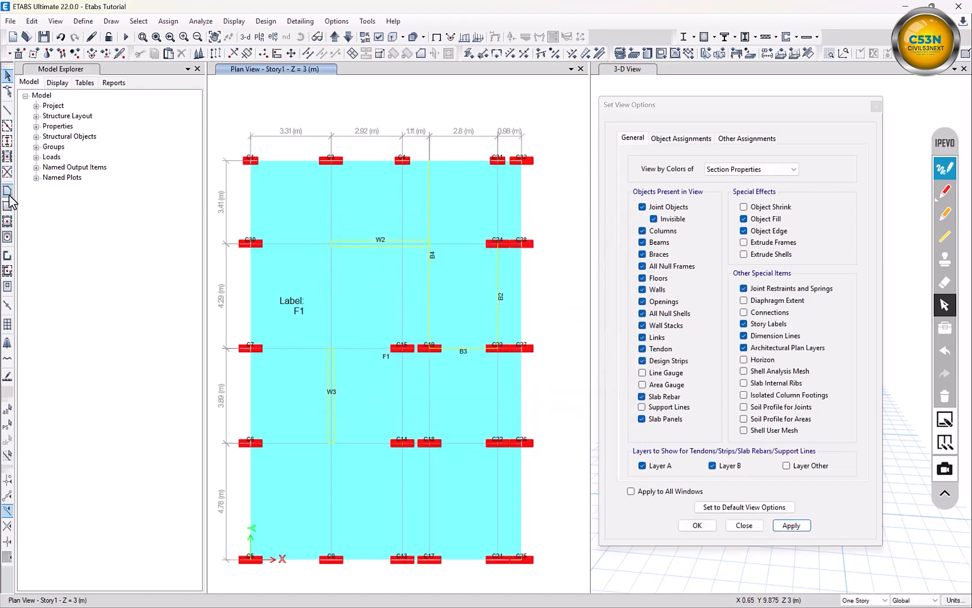
- Draw a W 12 cm pier wall about 4.79 m long in plan, from column C9 up to the lower end of wall W3
click(8, 255)
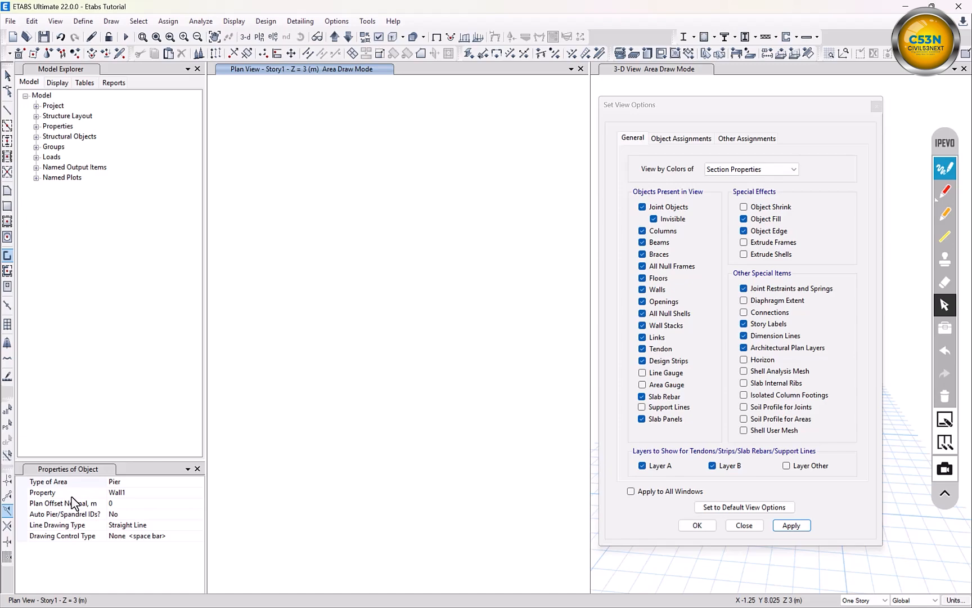
click(194, 493)
click(200, 493)
click(121, 520)
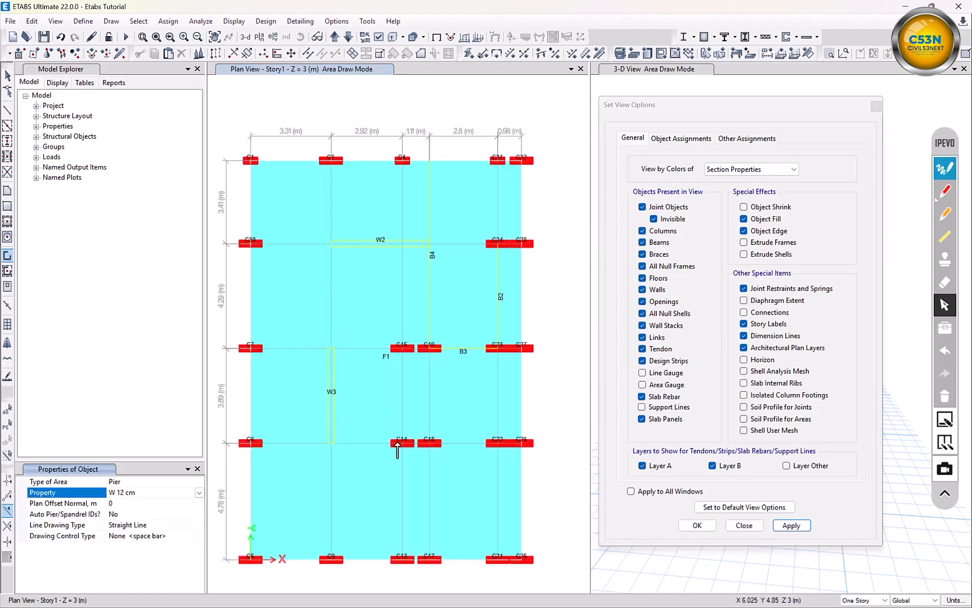
click(331, 559)
click(331, 443)
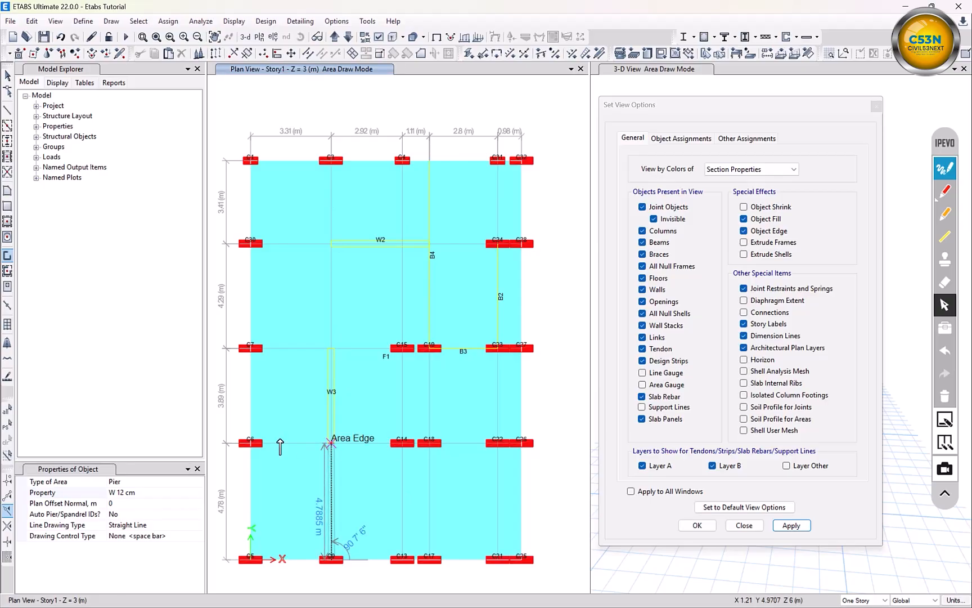
key(Escape)
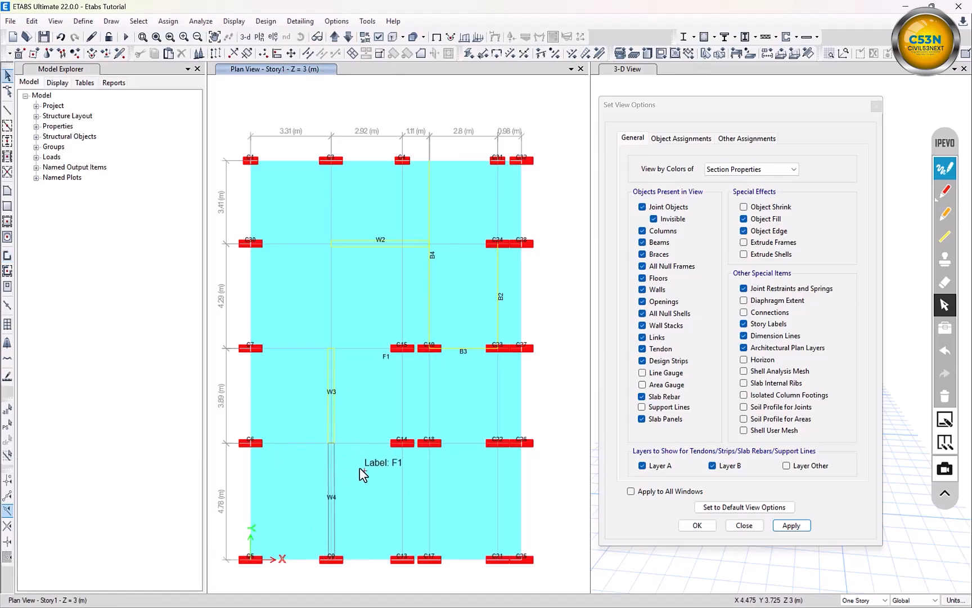
- Move the view options window aside and color the plan view by material properties
drag(654, 109, 64, 93)
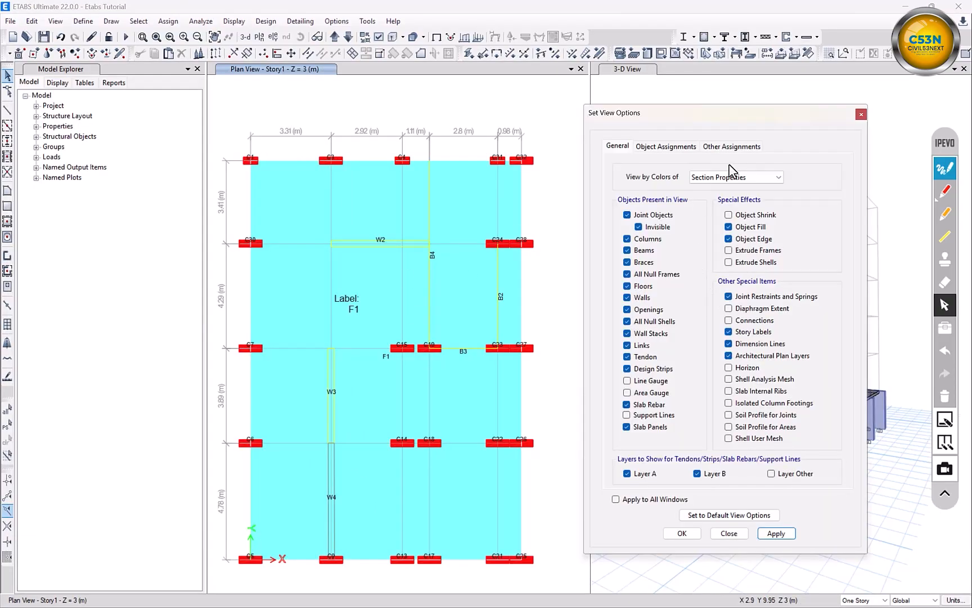
click(737, 177)
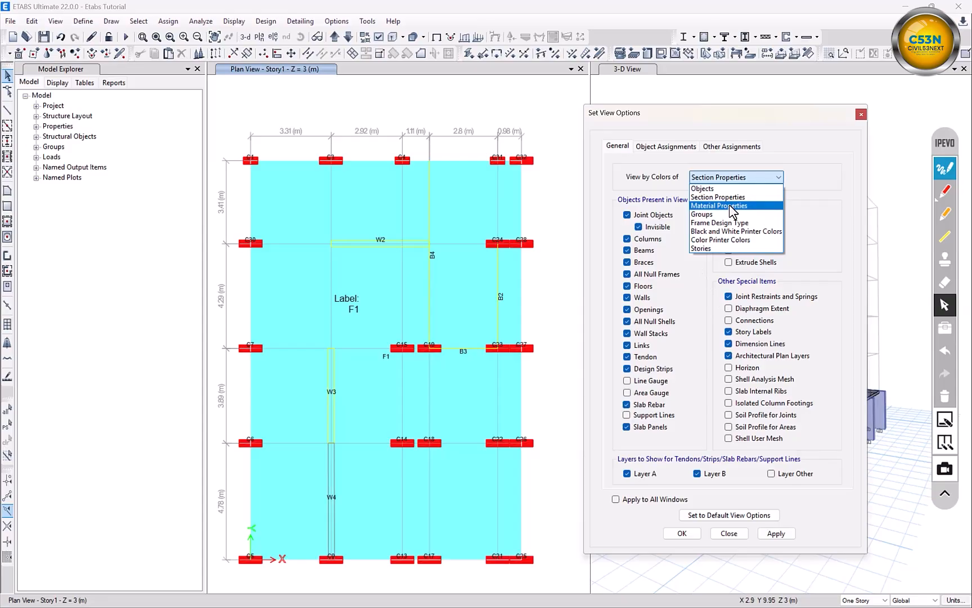
click(730, 204)
click(776, 533)
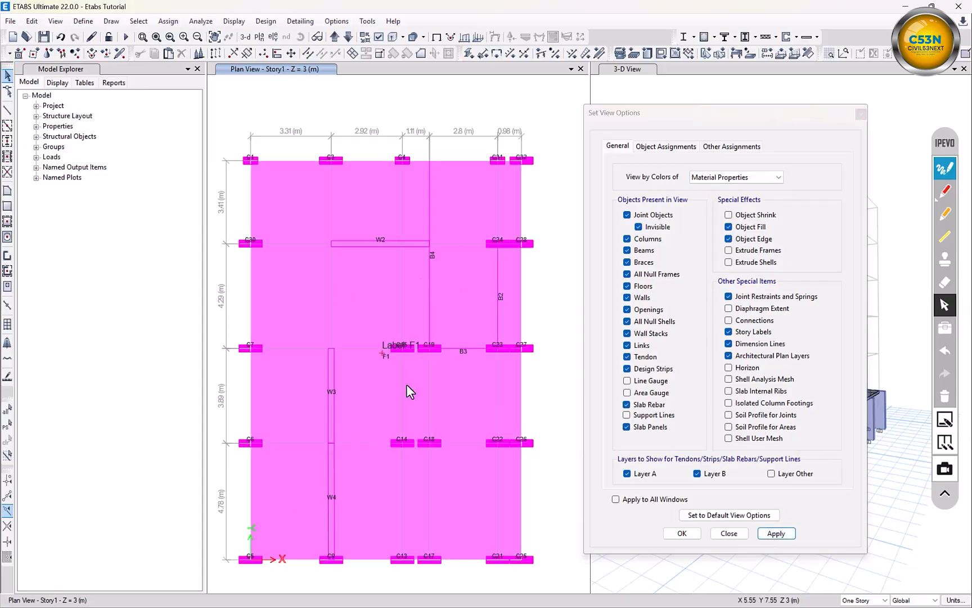
- Look up the display color of the Fcu 250 concrete in the material definitions
click(73, 27)
click(116, 34)
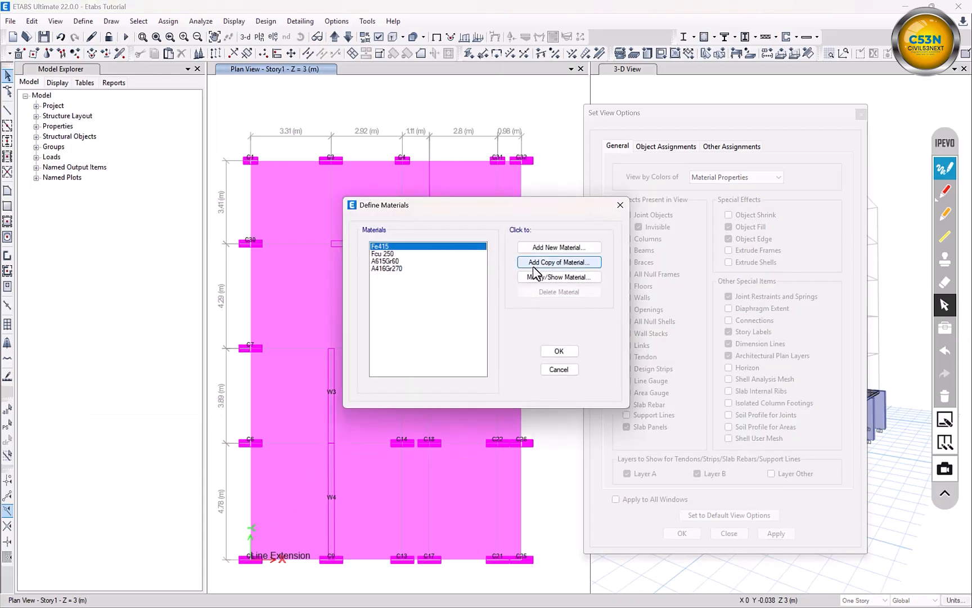
click(386, 254)
click(560, 281)
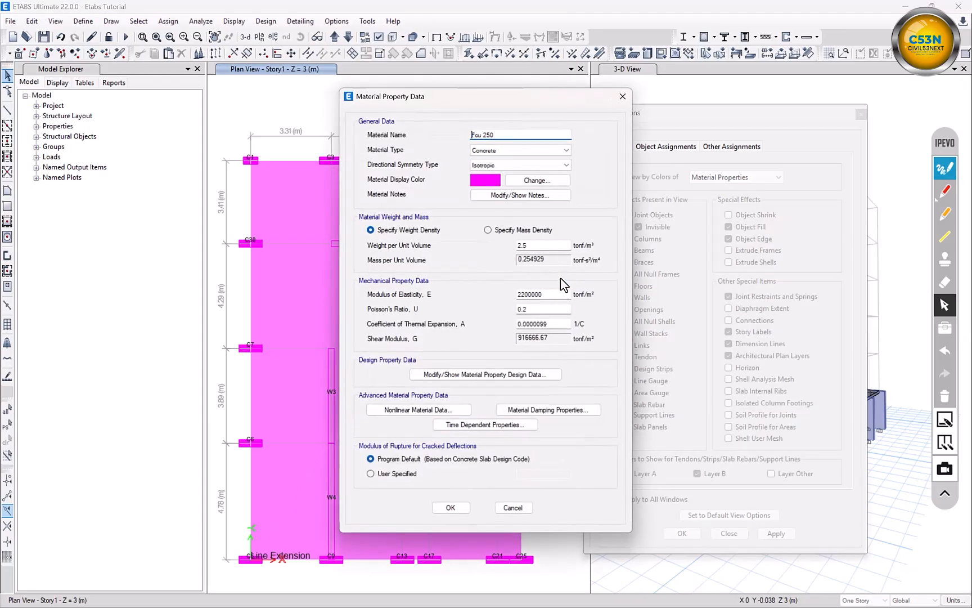
click(623, 97)
- Set the plan view colors back to section properties and close the view options
click(727, 177)
click(718, 193)
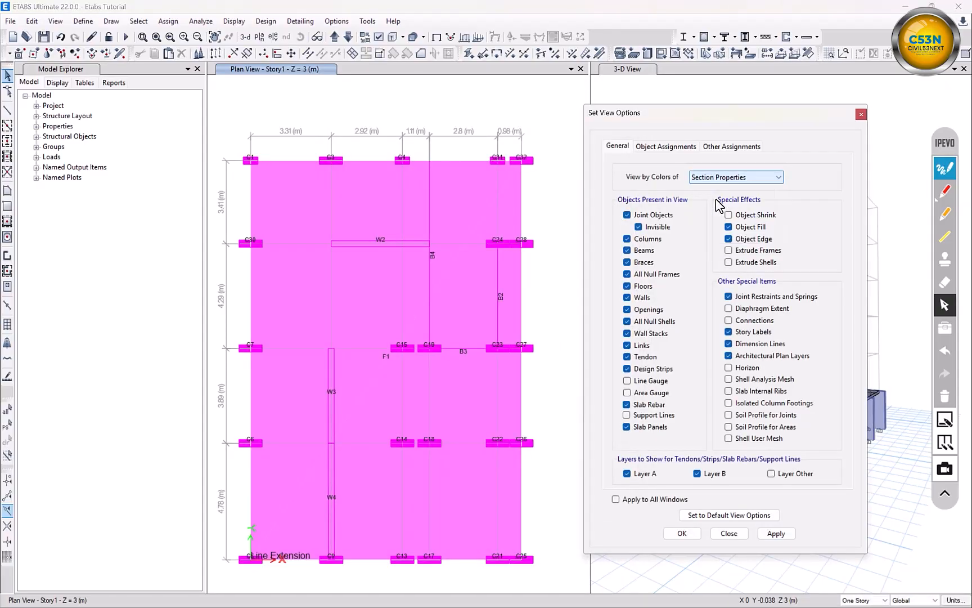
click(774, 533)
click(681, 533)
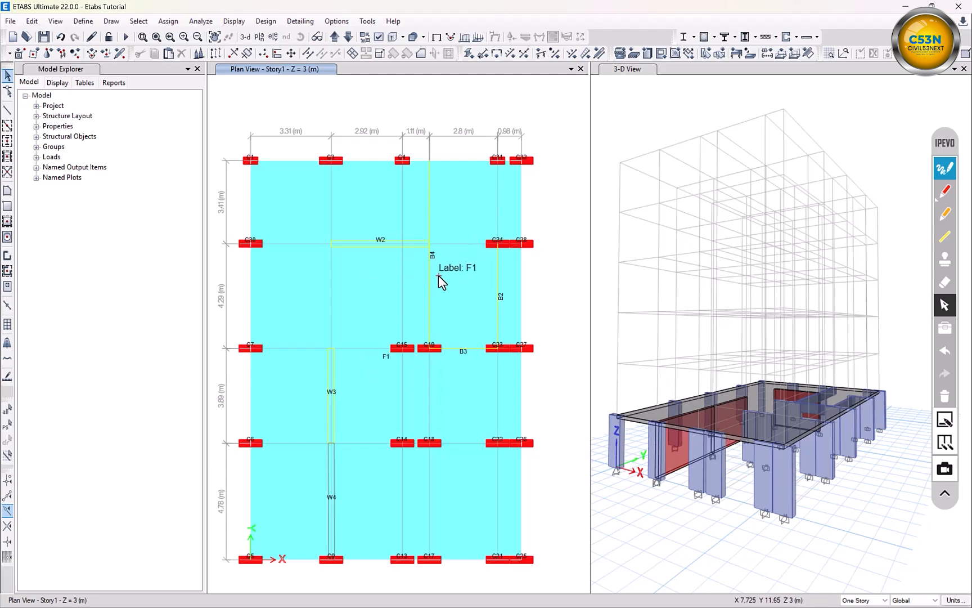
- Select every frame that uses the C 30 x 60 section property, and close the selection window
click(138, 20)
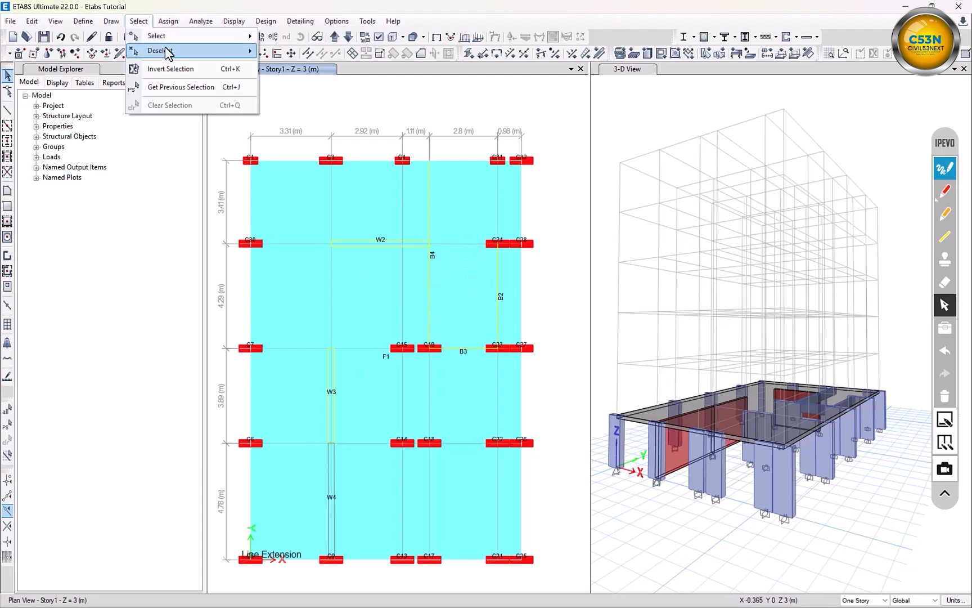
mouse_move(169, 36)
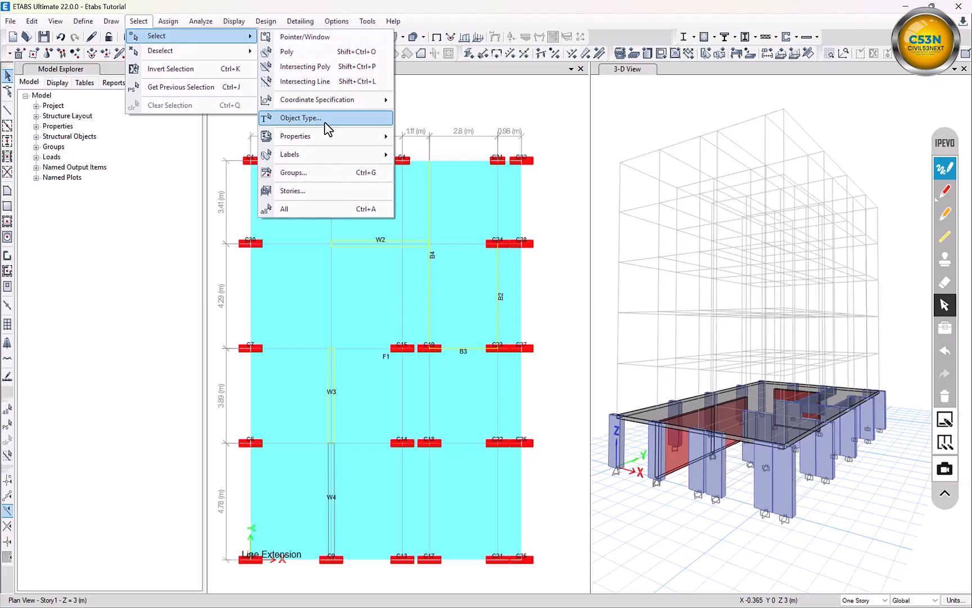
mouse_move(331, 142)
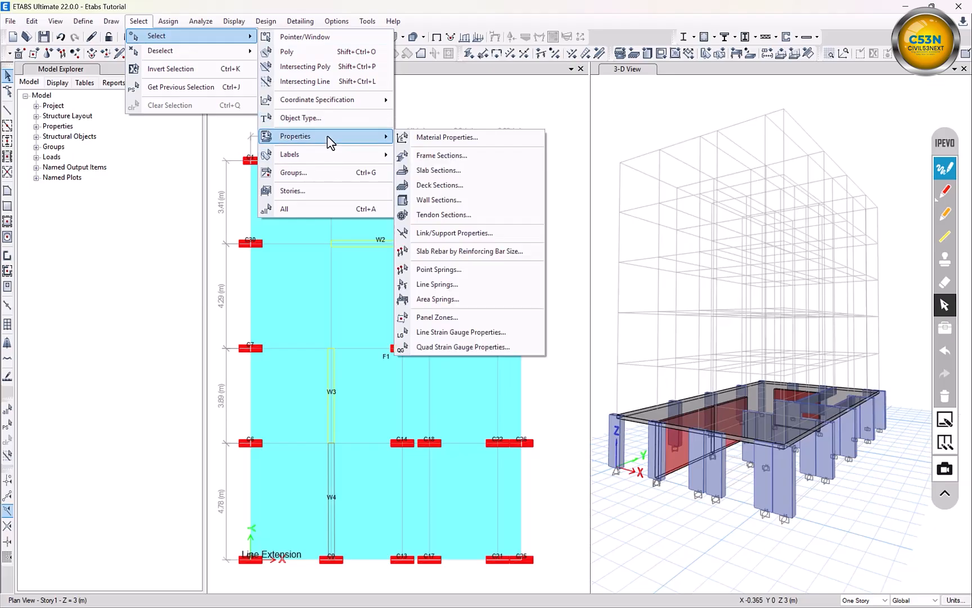
click(471, 164)
drag(440, 168, 603, 156)
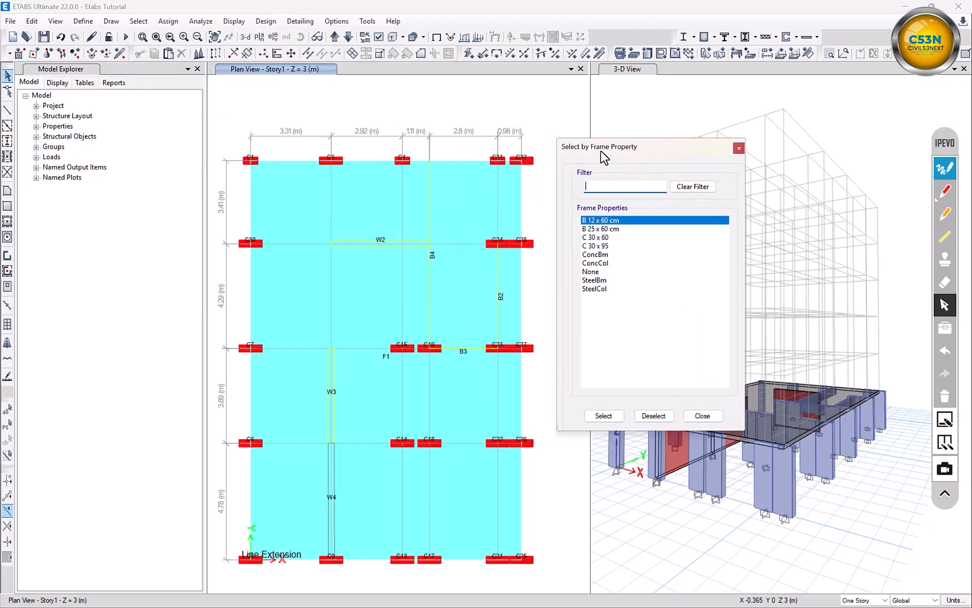
click(600, 237)
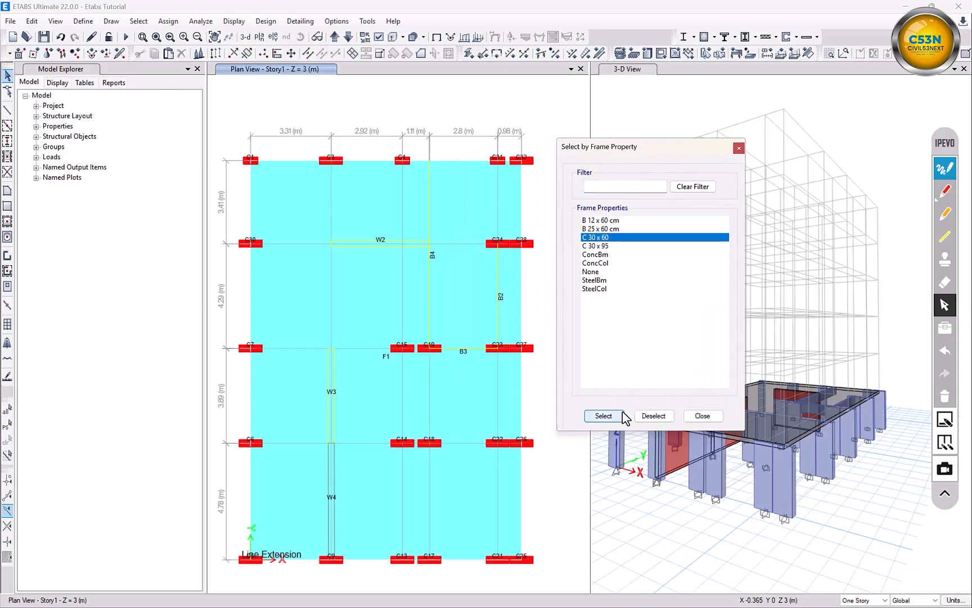
click(603, 416)
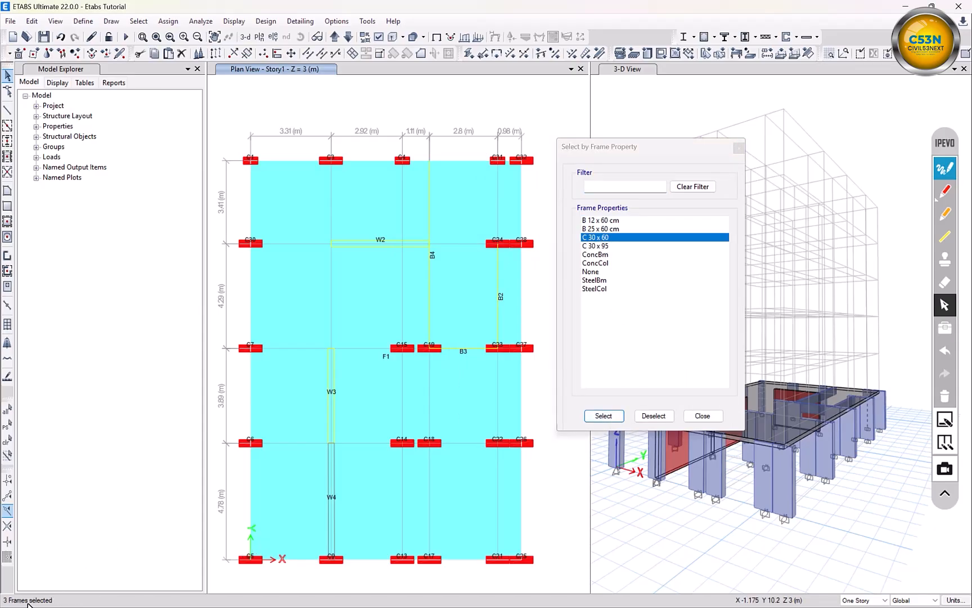
middle_drag(465, 347, 461, 351)
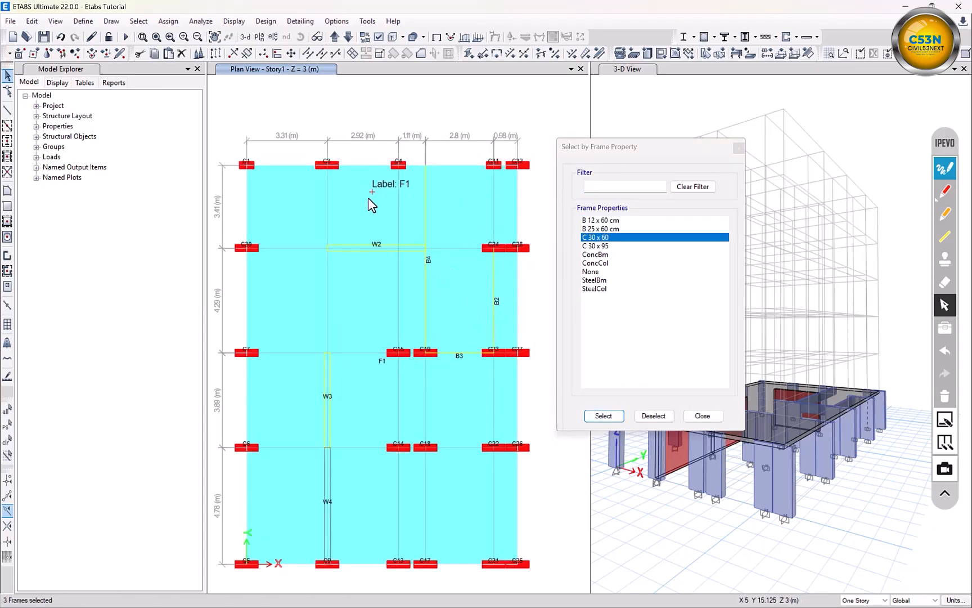
click(739, 148)
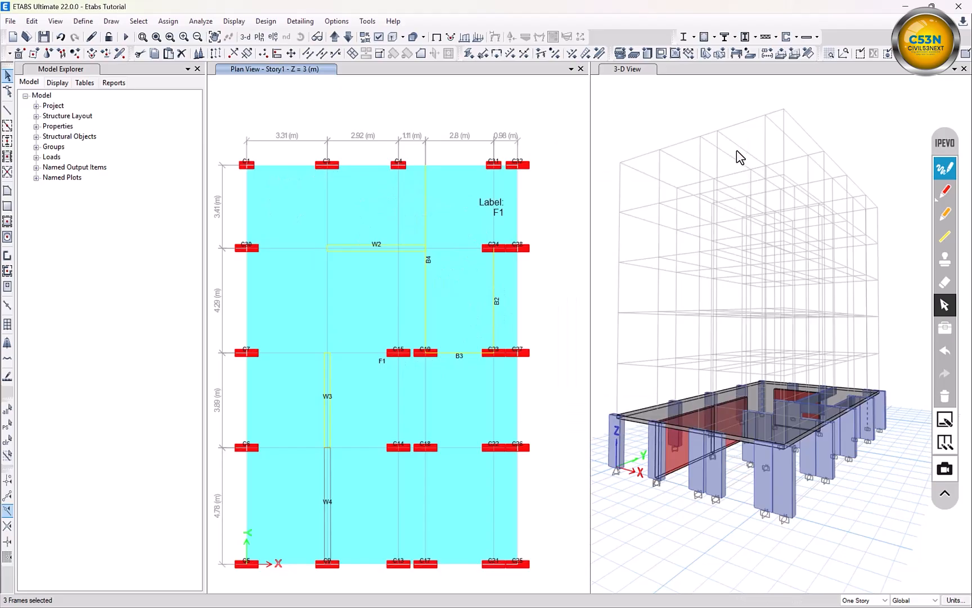
- Show only the selected C 30 x 60 columns in the Story1 plan view
right_click(546, 119)
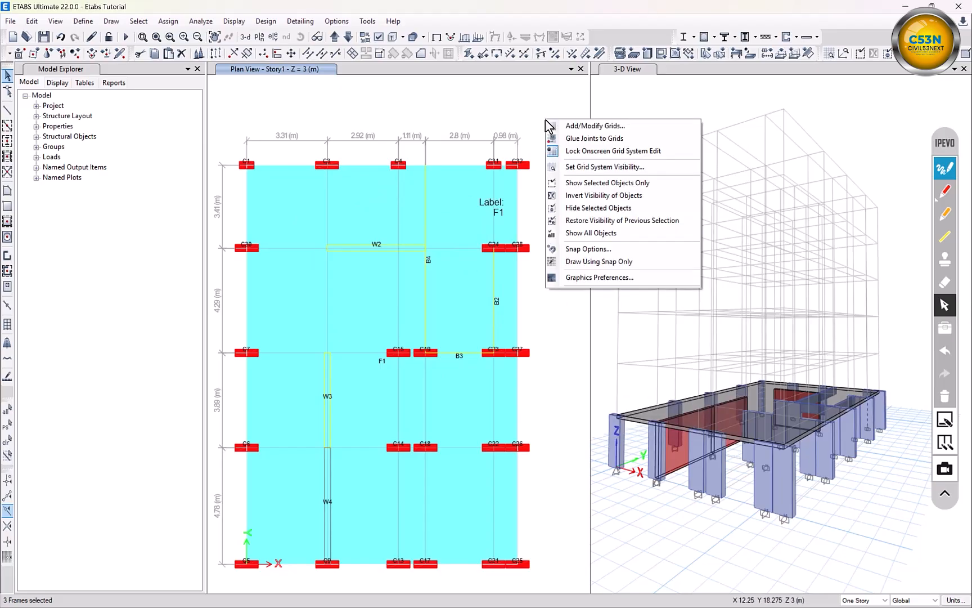
click(580, 183)
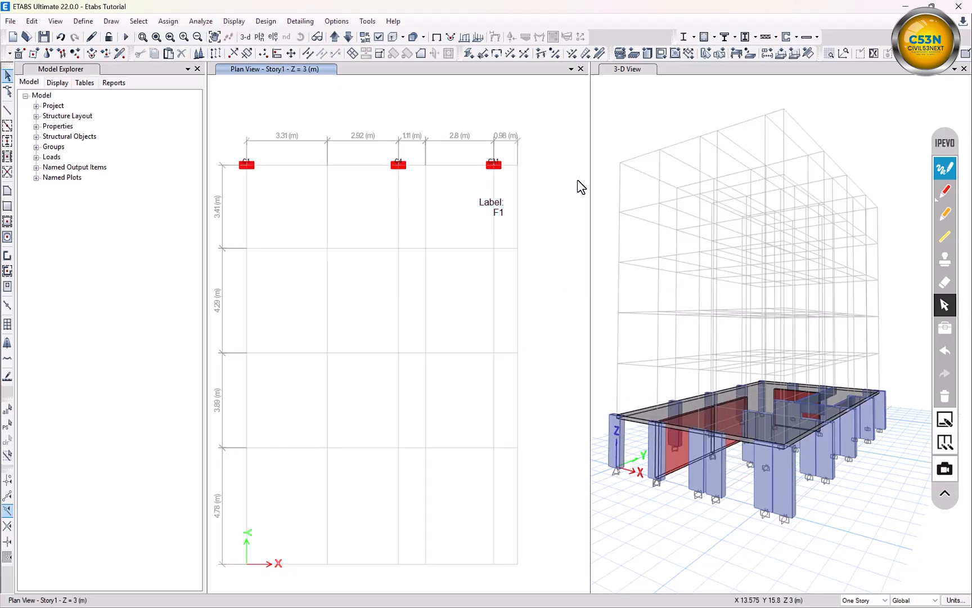
scroll(493, 205, down, 4)
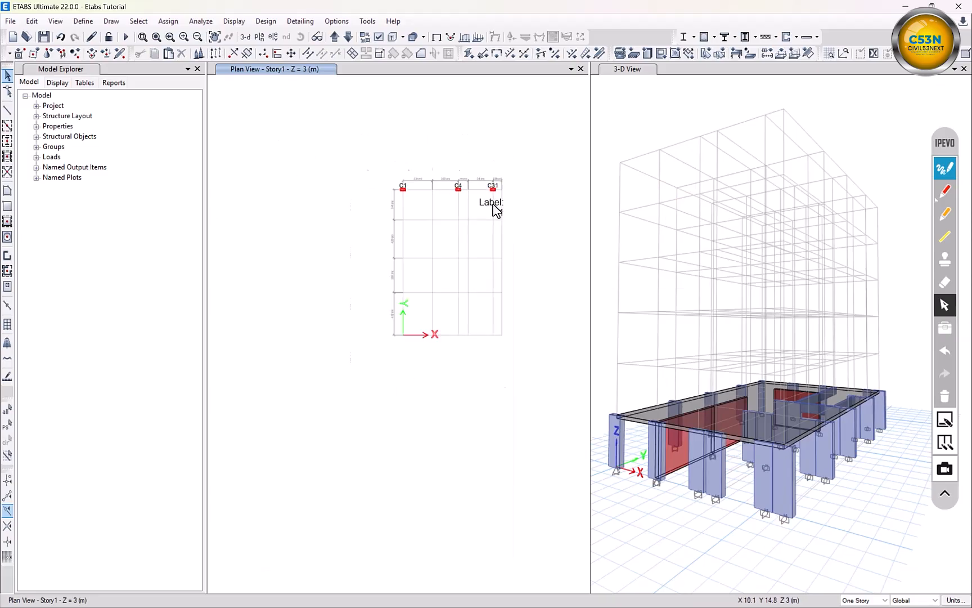
scroll(493, 205, up, 4)
middle_drag(380, 248, 404, 243)
scroll(460, 205, down, 3)
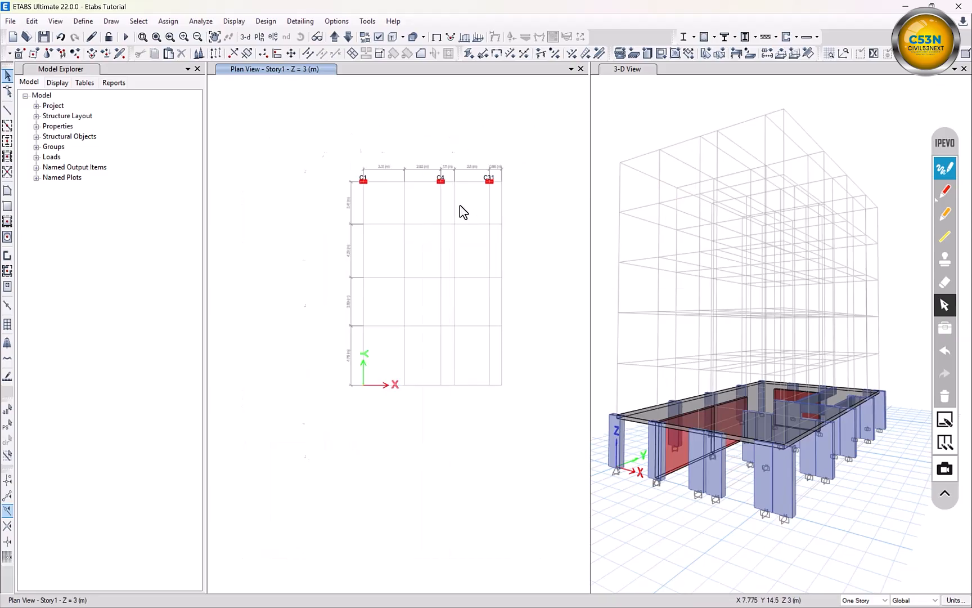
- Make all objects visible again in the Story1 plan view
right_click(540, 197)
click(585, 312)
right_click(530, 193)
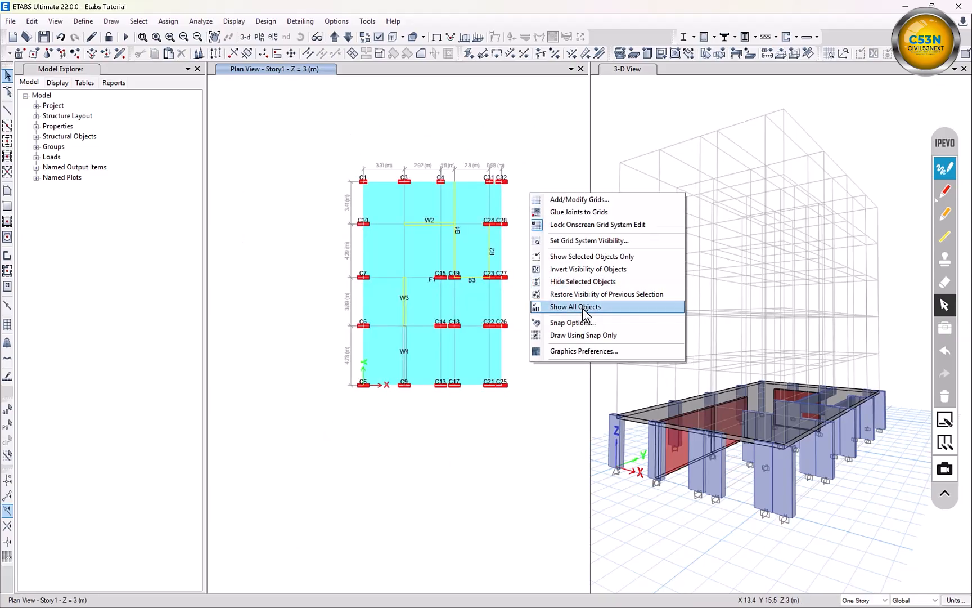
click(583, 308)
right_click(536, 239)
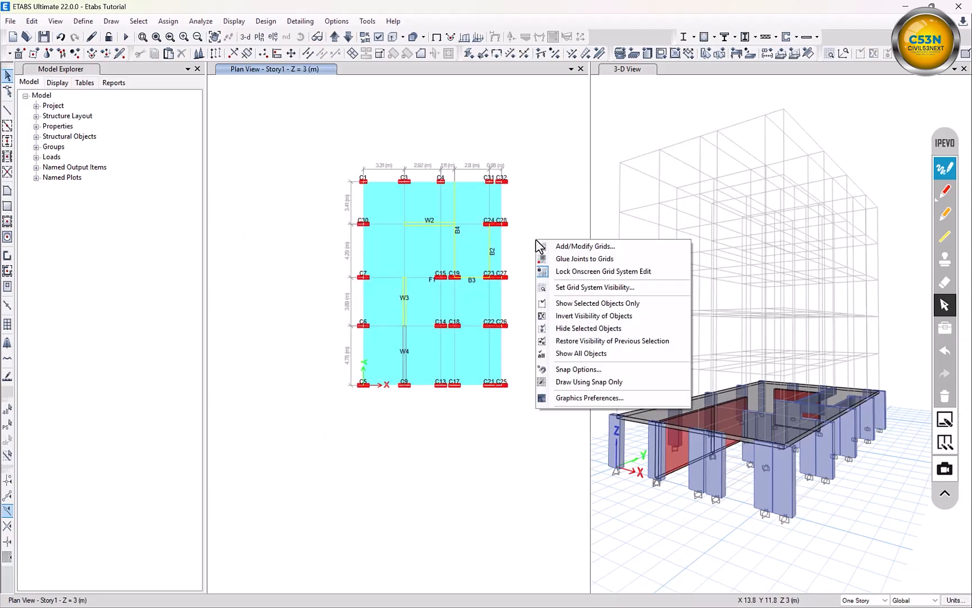
click(576, 354)
scroll(515, 218, up, 4)
scroll(506, 223, down, 2)
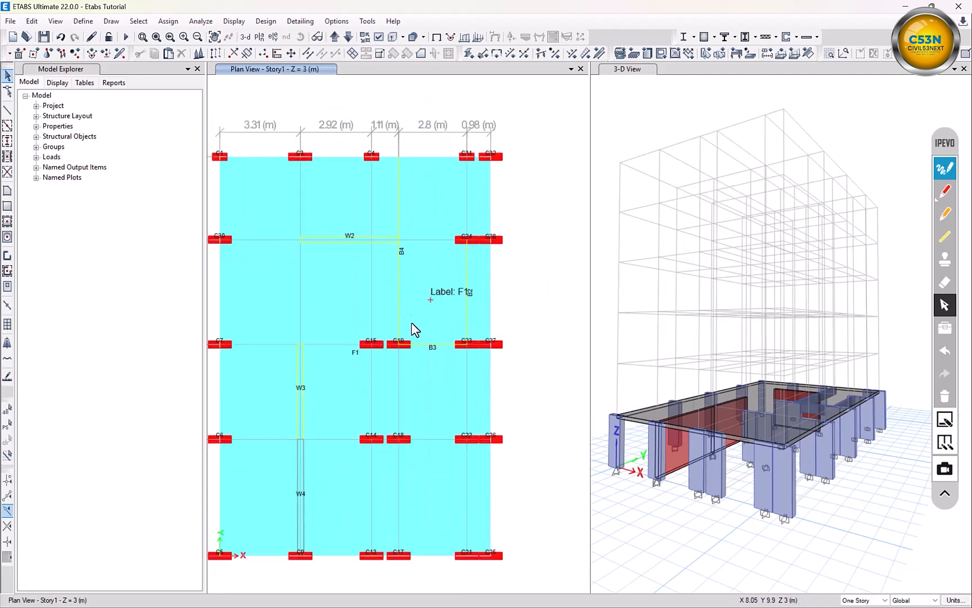
- Select all beams by object type, close the selection window and clear the selection
click(138, 21)
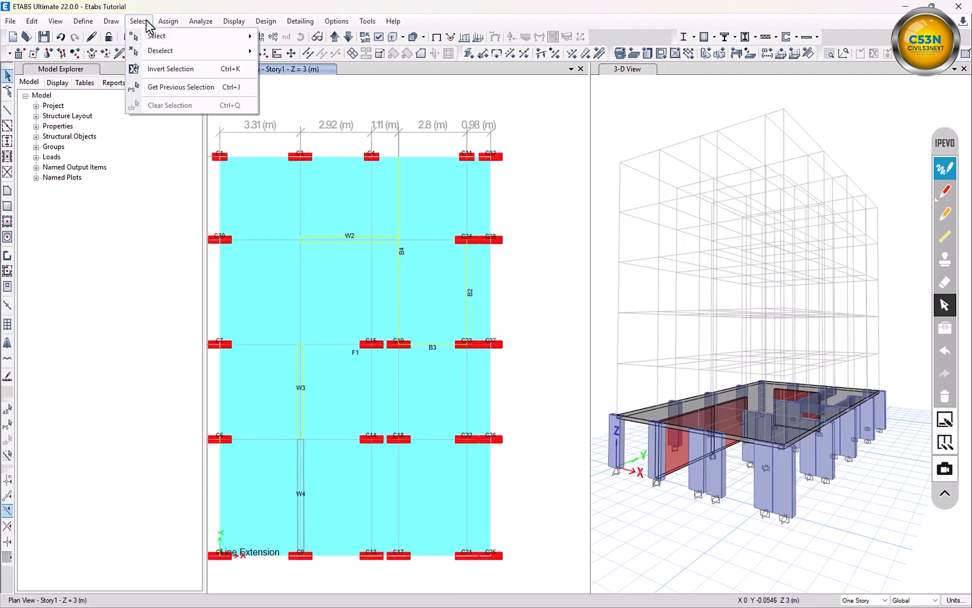
click(138, 21)
mouse_move(158, 36)
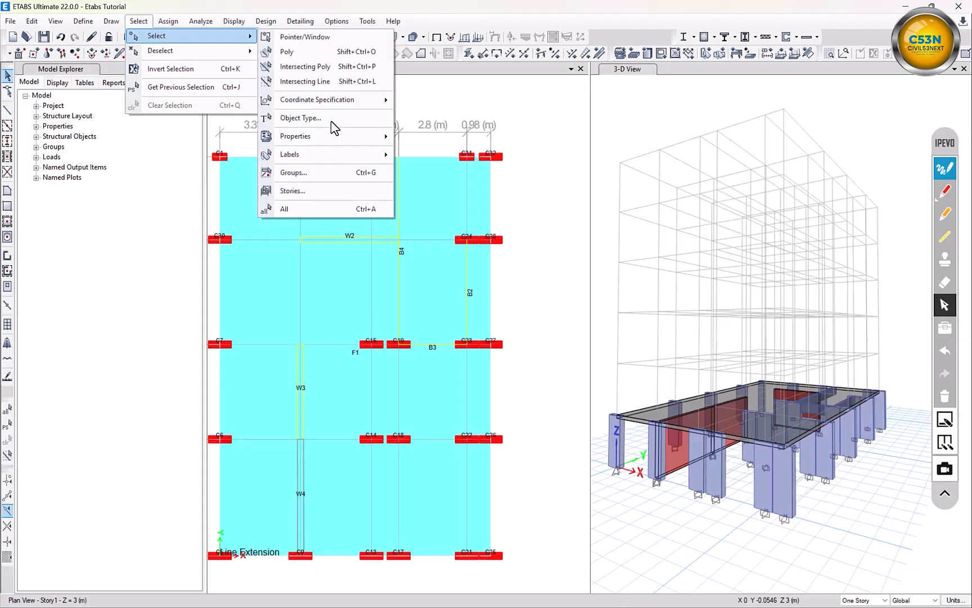
click(332, 125)
click(430, 229)
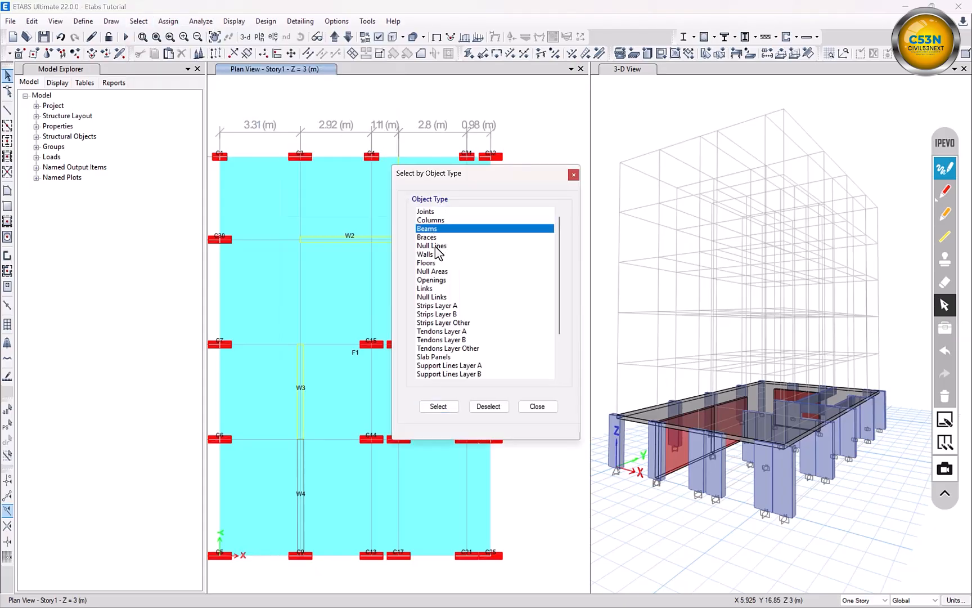
click(438, 406)
drag(460, 182, 665, 179)
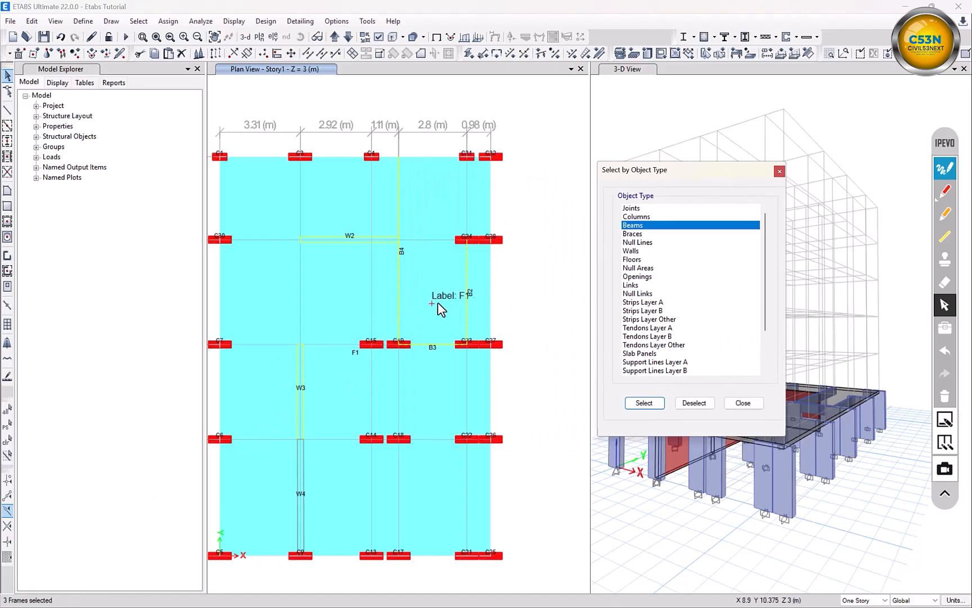
click(780, 171)
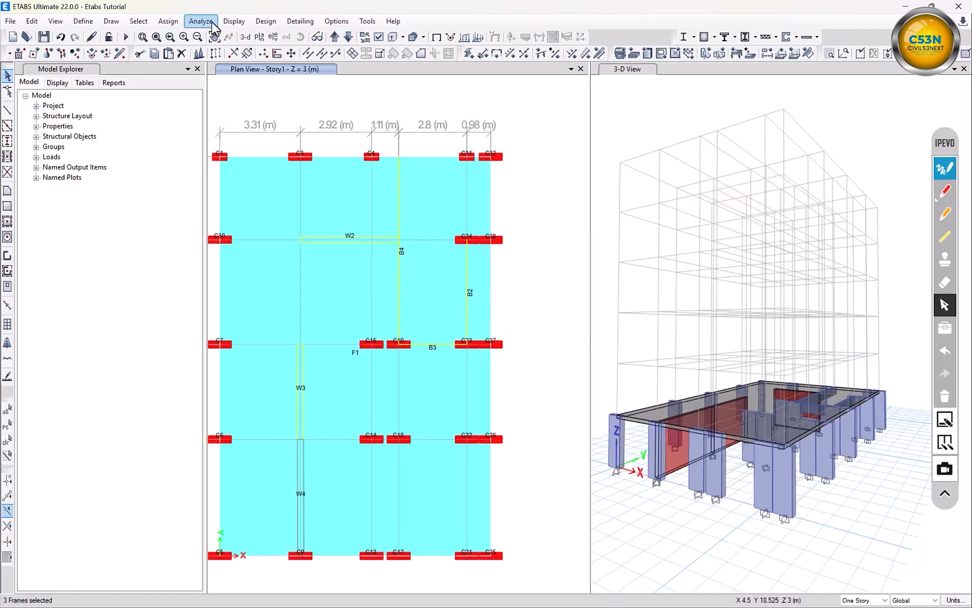
click(525, 253)
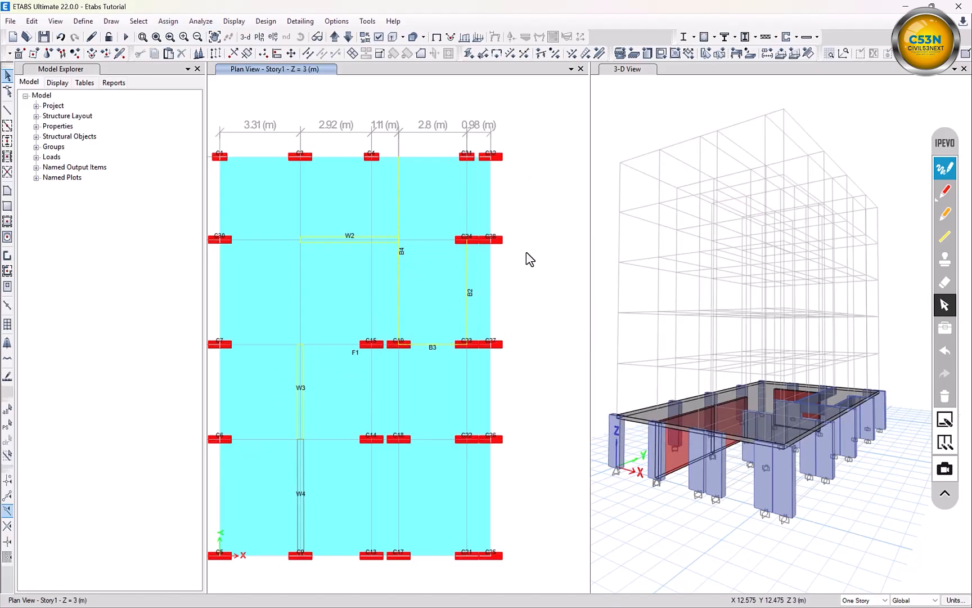
- Select beam B4 by its frame label with the story level set to All
click(138, 20)
mouse_move(162, 42)
mouse_move(352, 157)
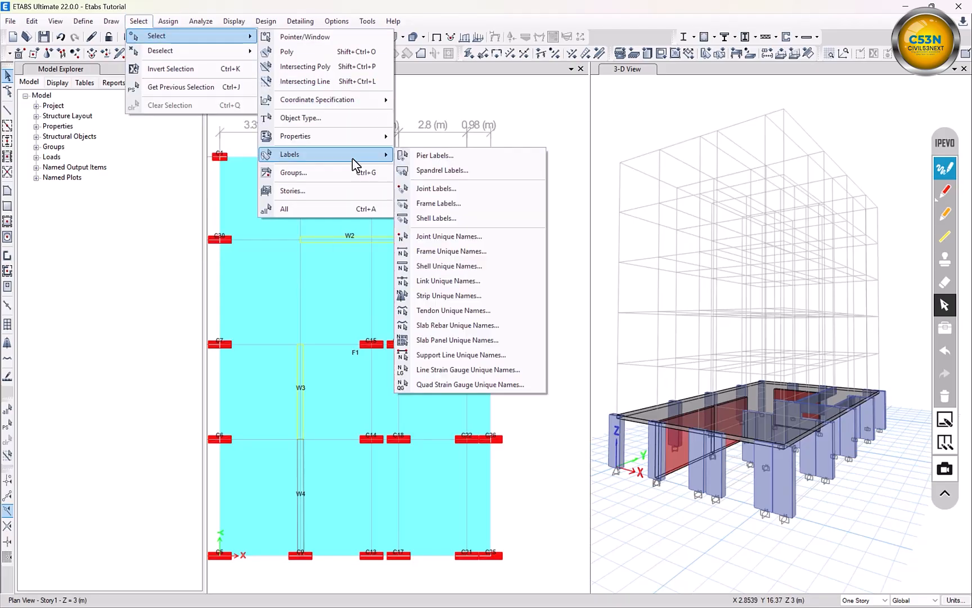
click(457, 203)
click(422, 256)
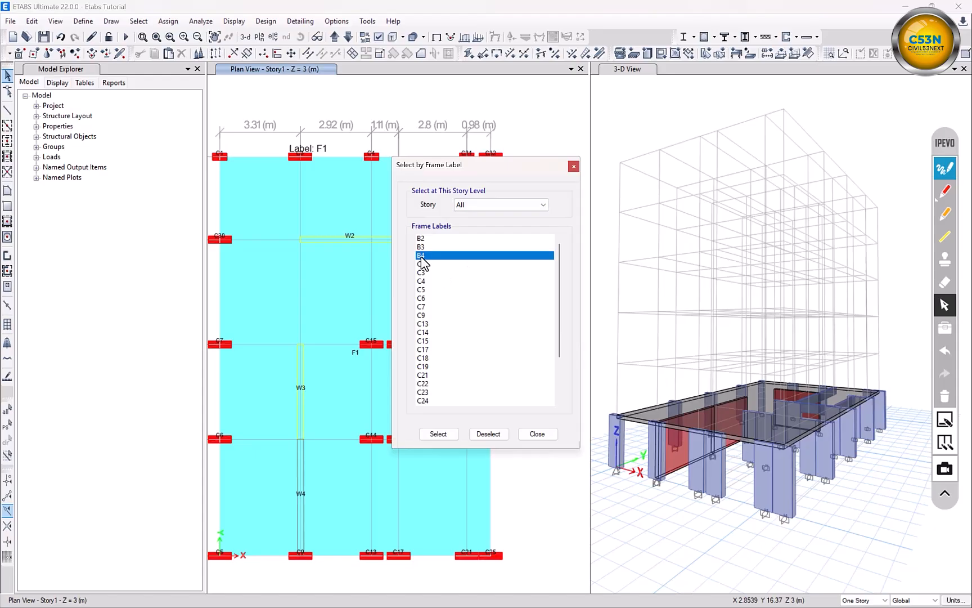
click(438, 433)
click(537, 434)
- Isolate the selected beam B4 in the plan view, hiding everything else
right_click(539, 271)
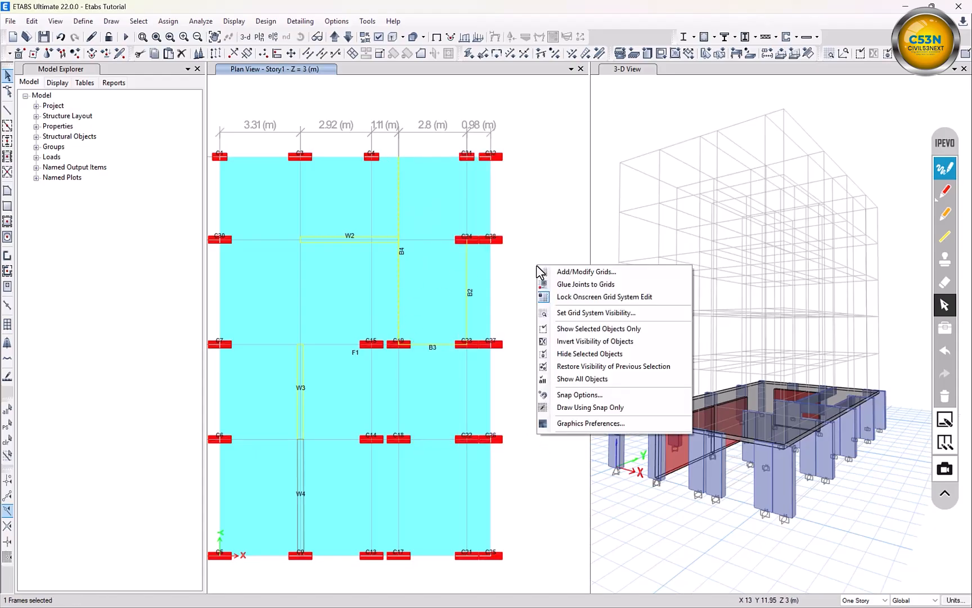
click(574, 379)
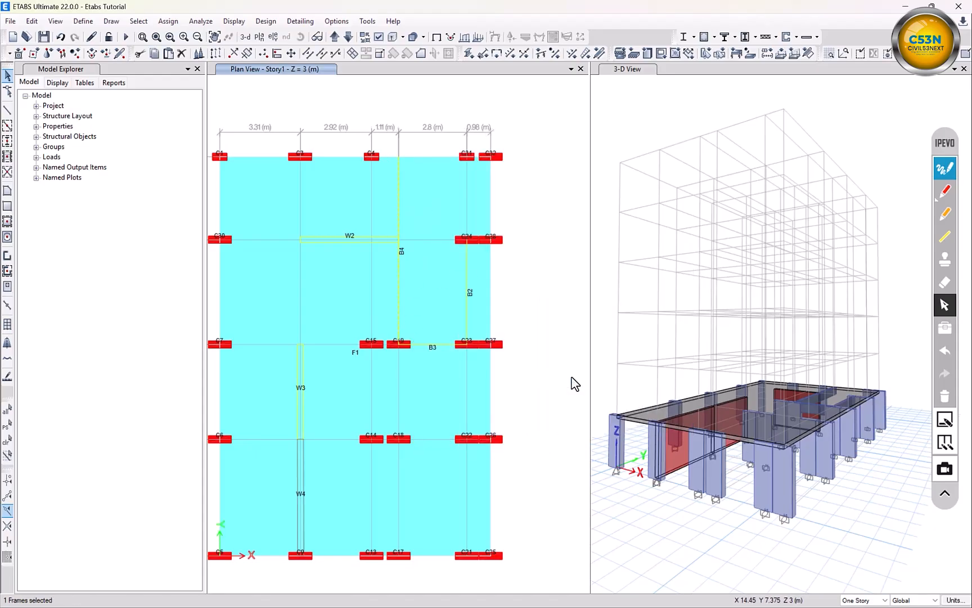
right_click(541, 292)
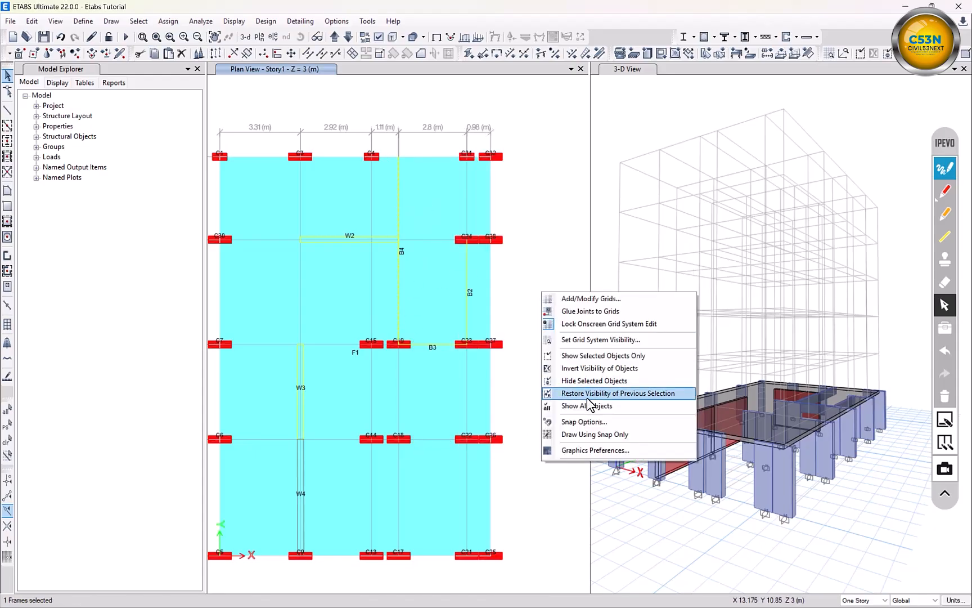
click(588, 355)
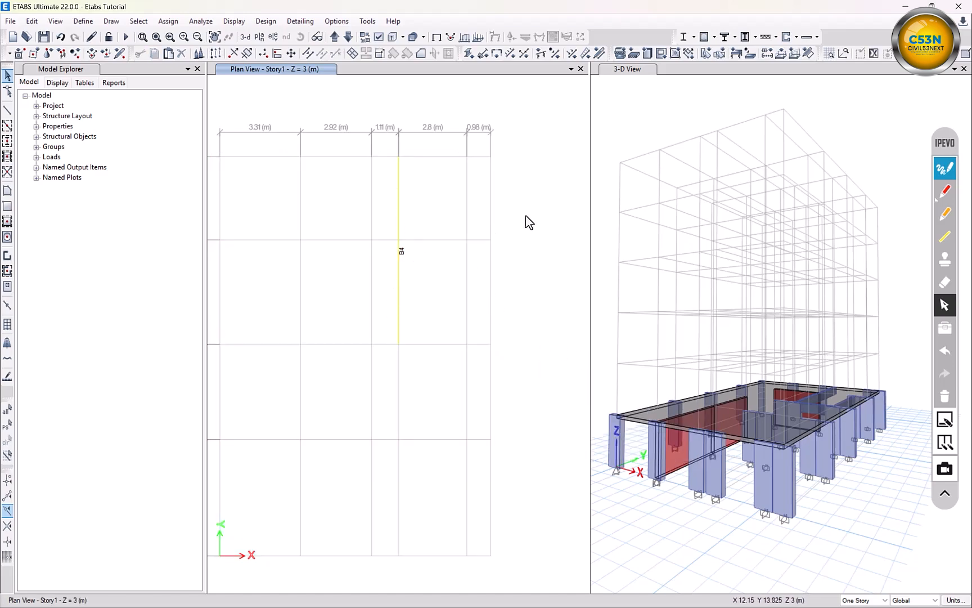
- Show all objects in the plan view again after isolating beam B4
right_click(566, 217)
right_click(537, 160)
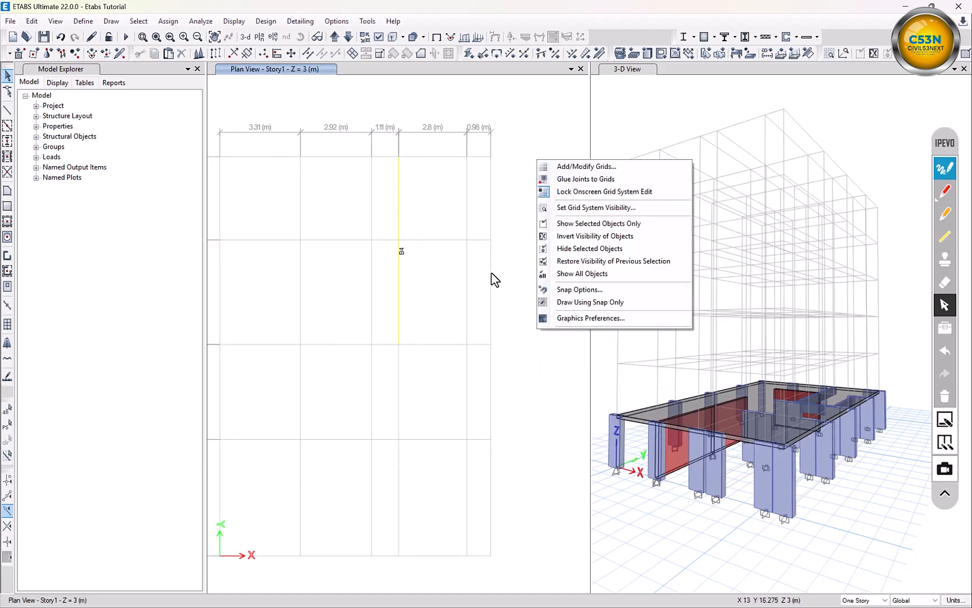
click(532, 183)
right_click(533, 183)
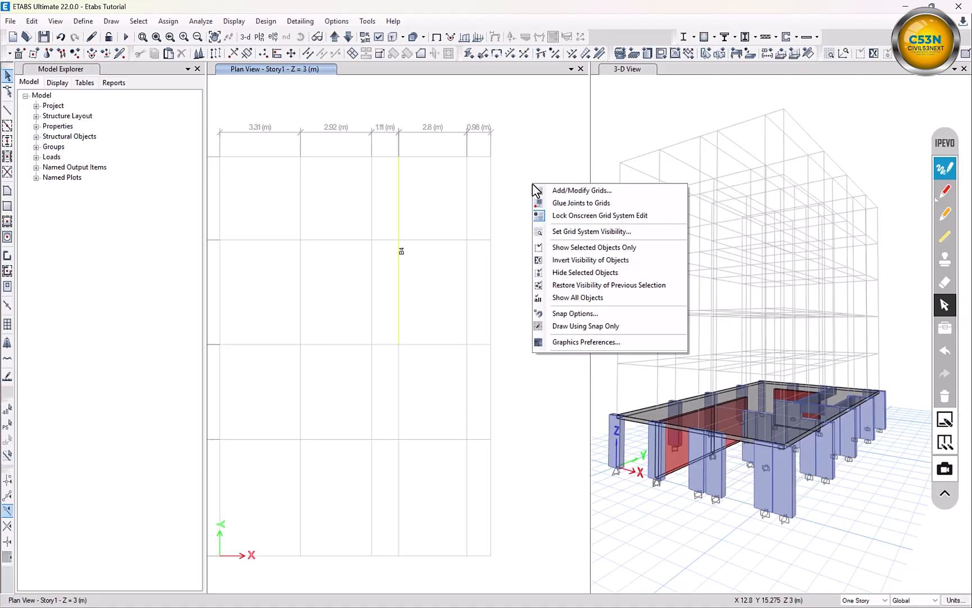
click(568, 297)
scroll(436, 350, down, 2)
scroll(371, 415, up, 2)
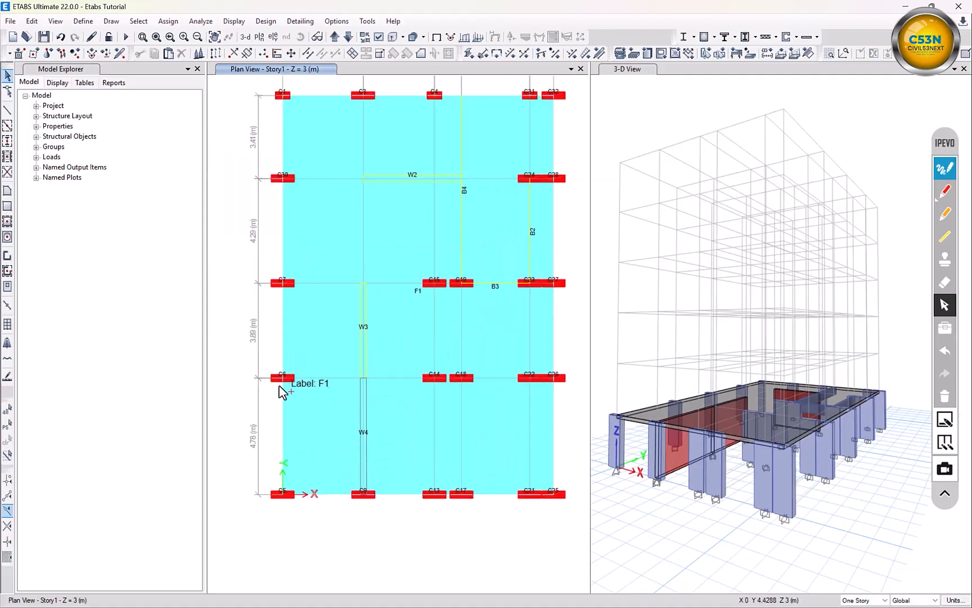
scroll(284, 385, up, 2)
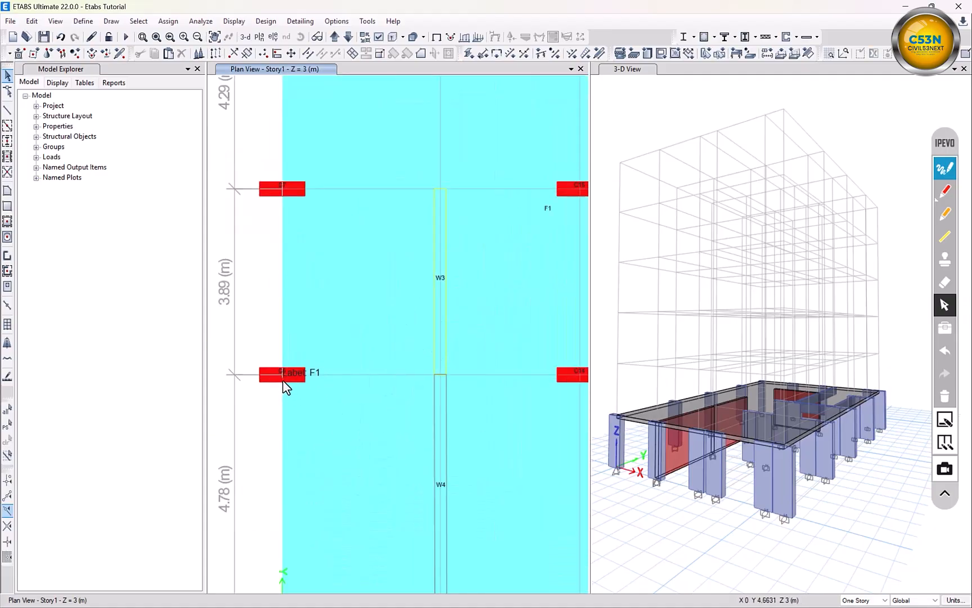
scroll(282, 386, down, 3)
click(138, 20)
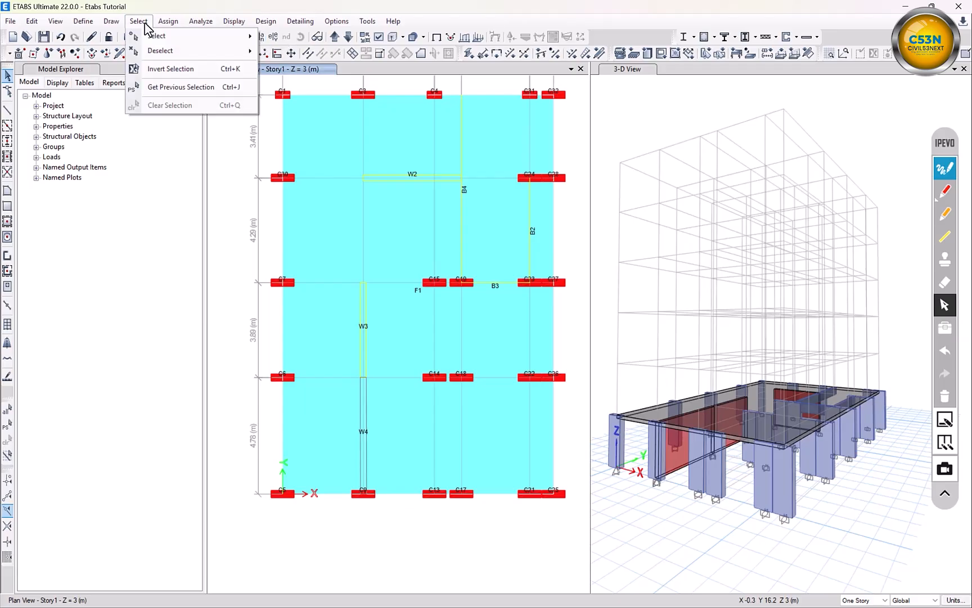
click(138, 20)
click(138, 21)
mouse_move(153, 35)
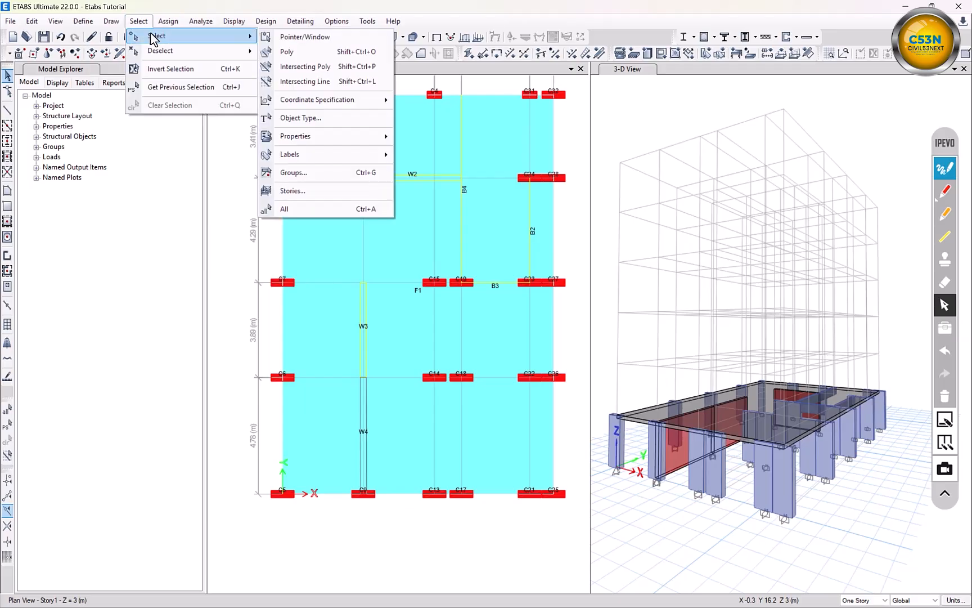
click(316, 122)
click(637, 216)
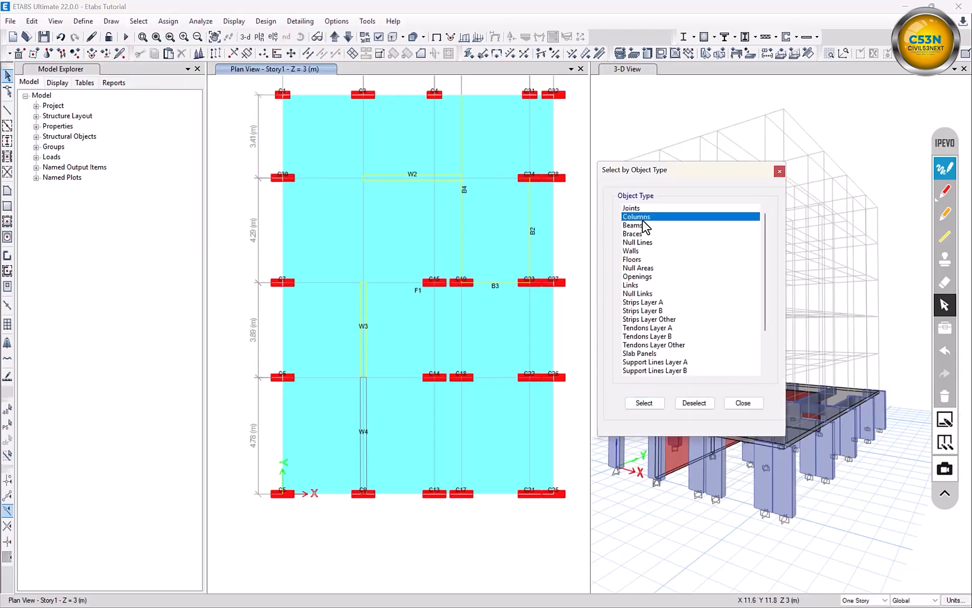
click(743, 403)
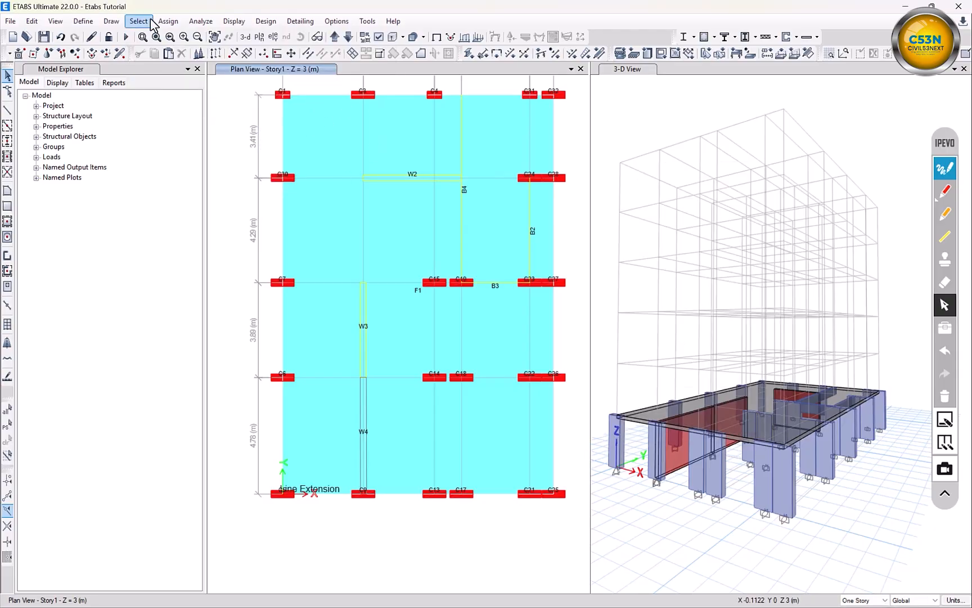
- Select column C6 by its frame label with the story level set to All
click(168, 20)
click(139, 21)
mouse_move(171, 40)
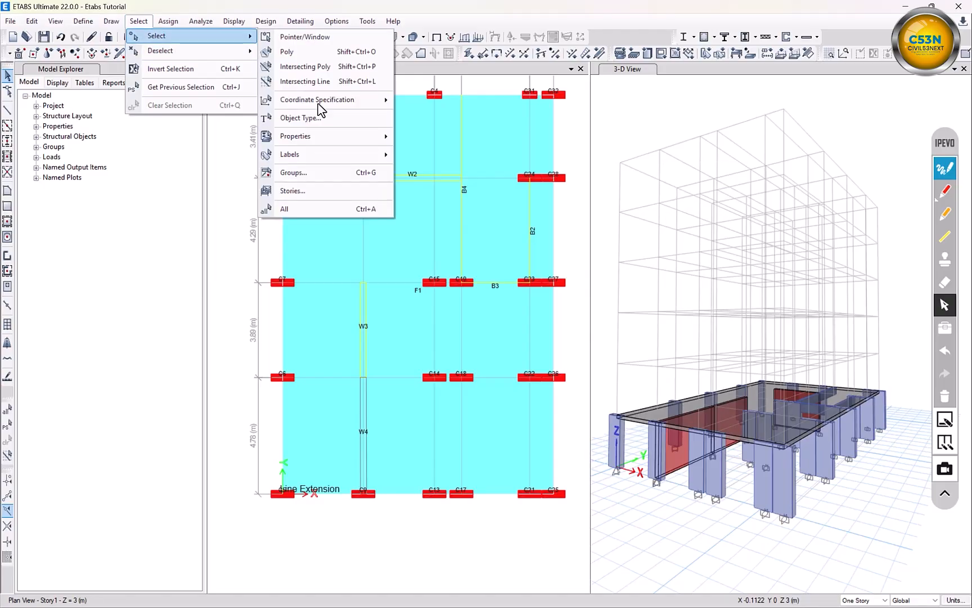
mouse_move(329, 141)
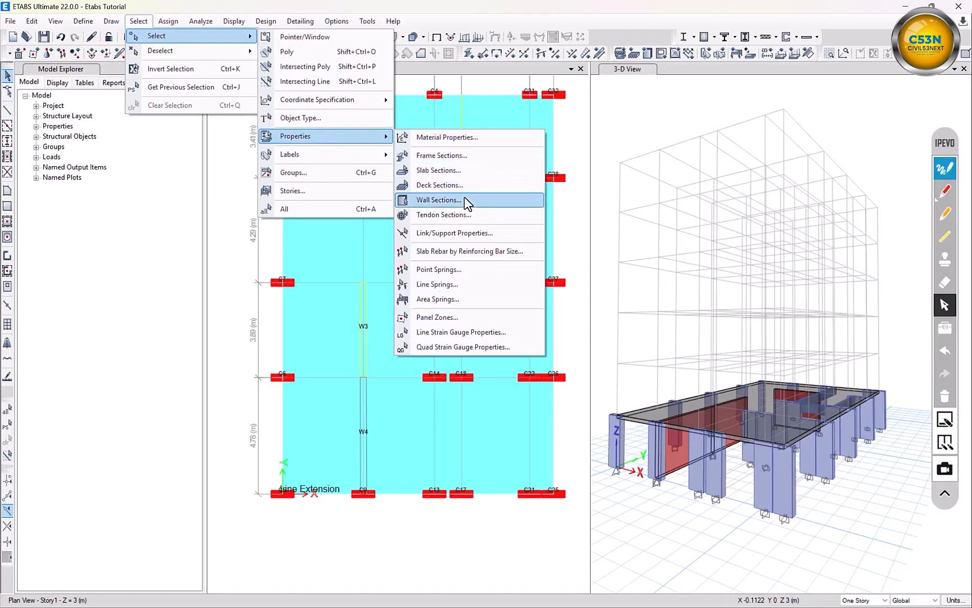
mouse_move(368, 156)
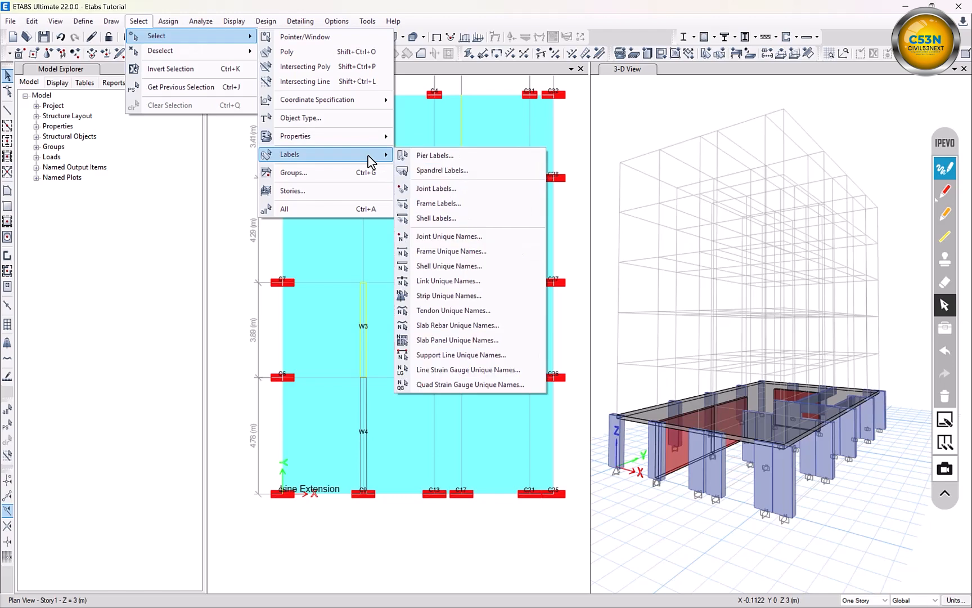
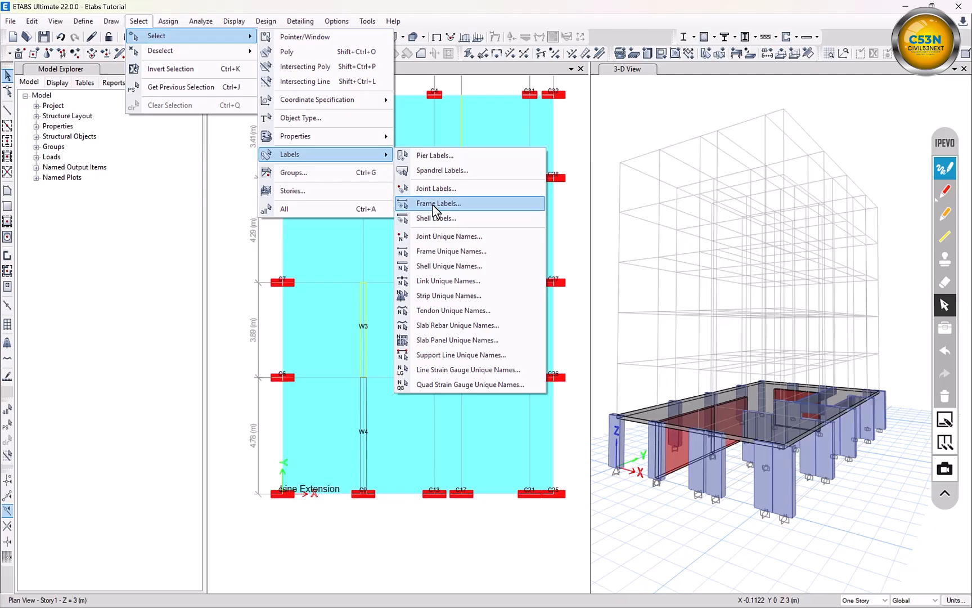
click(435, 203)
click(428, 298)
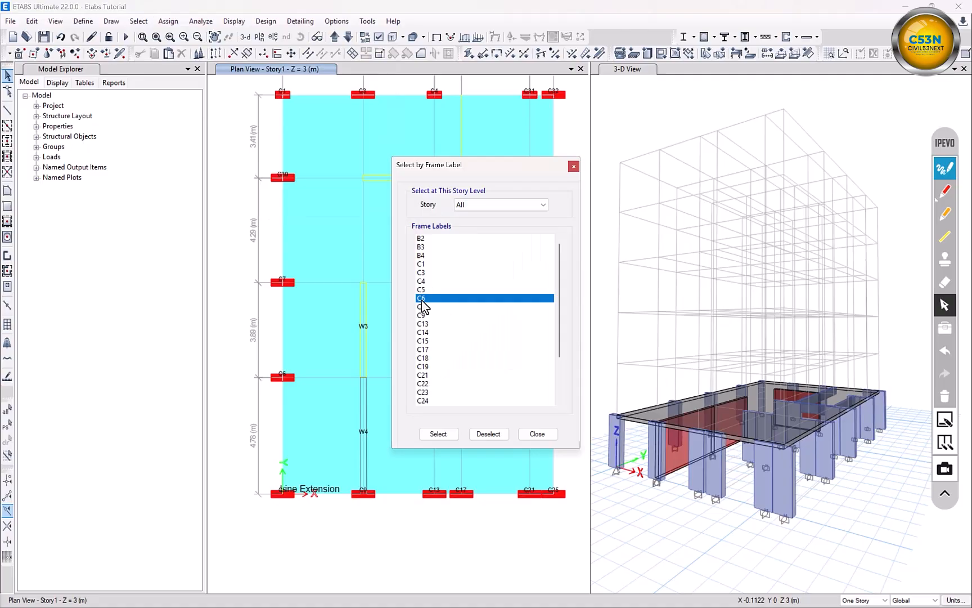
click(445, 438)
click(537, 434)
- Isolate the selected column C6 in the plan view by showing only the selected object
scroll(443, 320, down, 2)
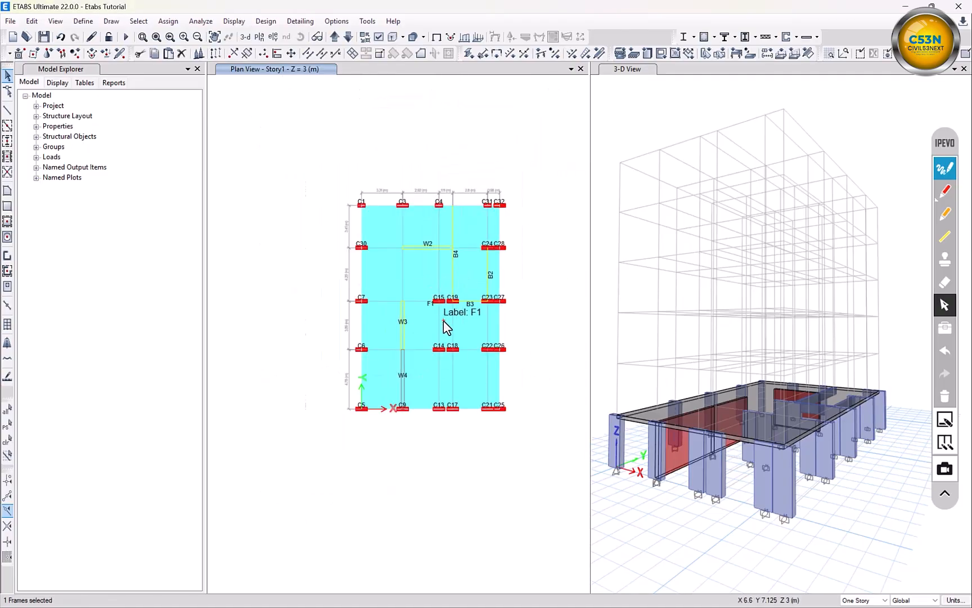
right_click(302, 288)
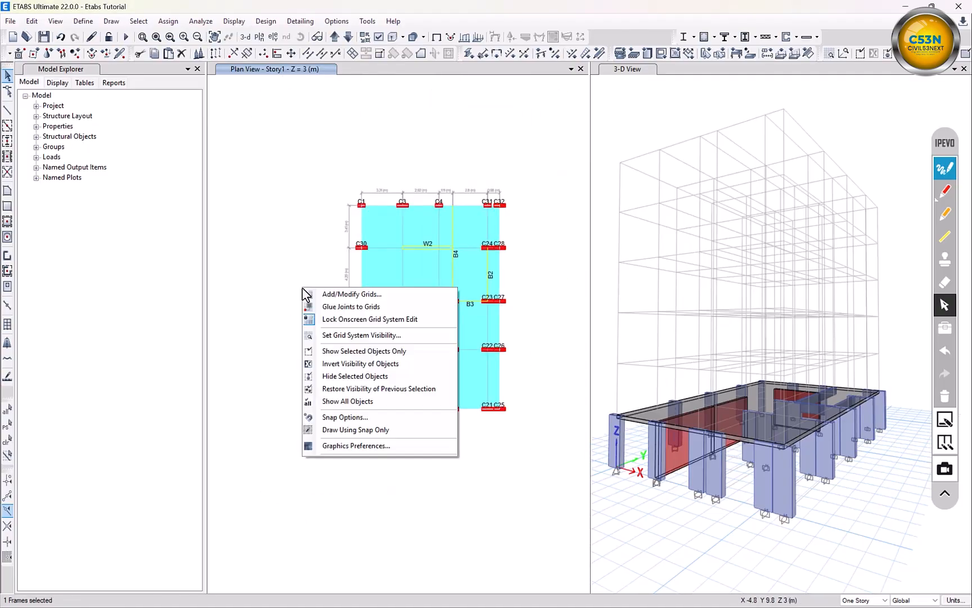
click(344, 351)
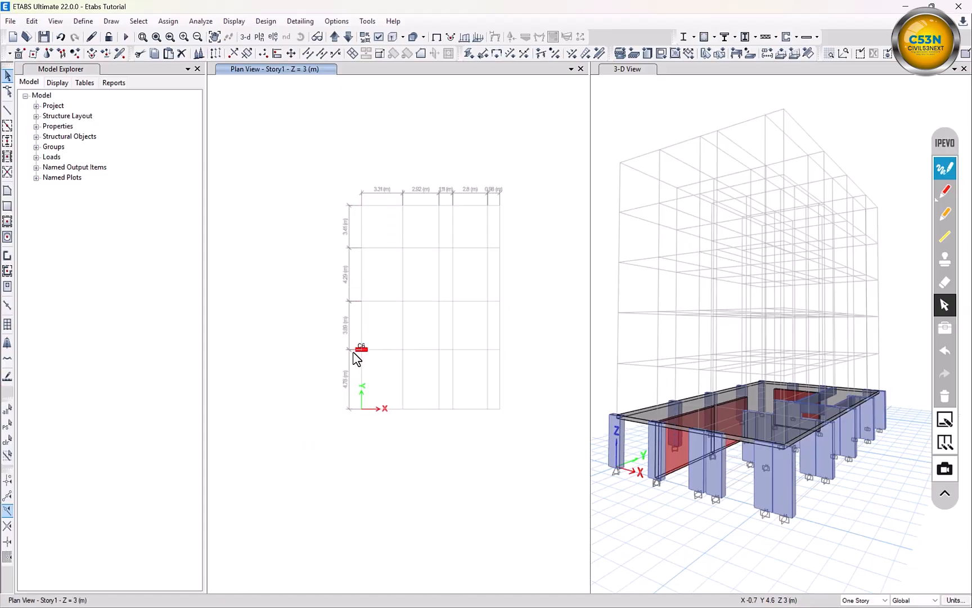
scroll(331, 350, up, 3)
- Show all objects in the plan view again after isolating column C6
right_click(331, 350)
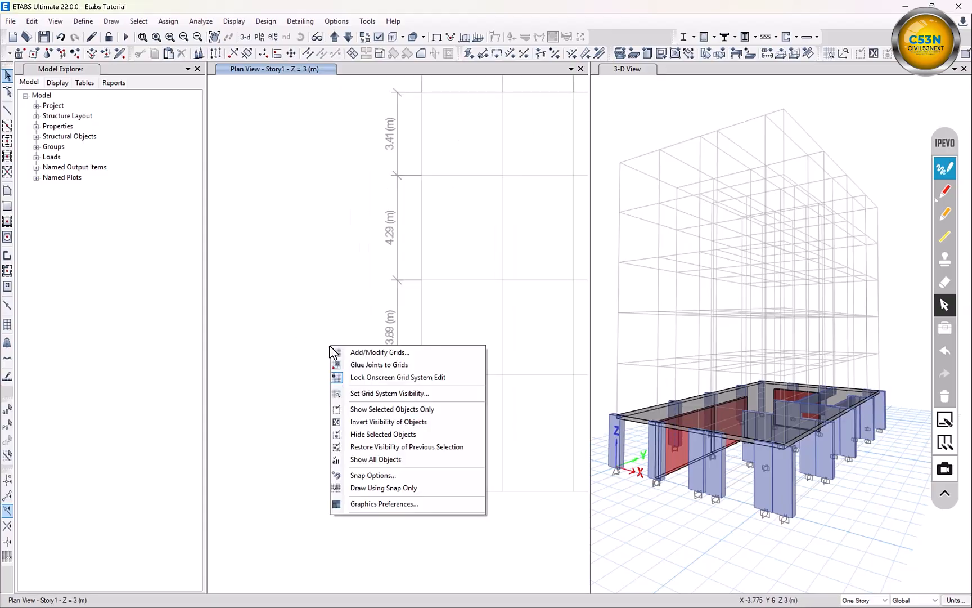
click(360, 458)
scroll(353, 428, down, 3)
middle_drag(349, 422, 306, 397)
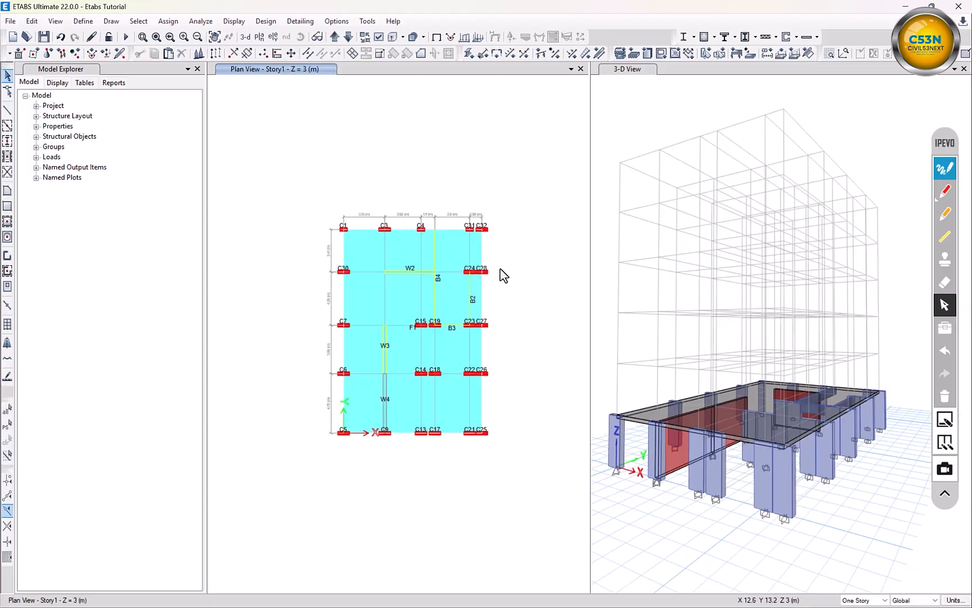
scroll(507, 274, up, 3)
scroll(503, 271, down, 3)
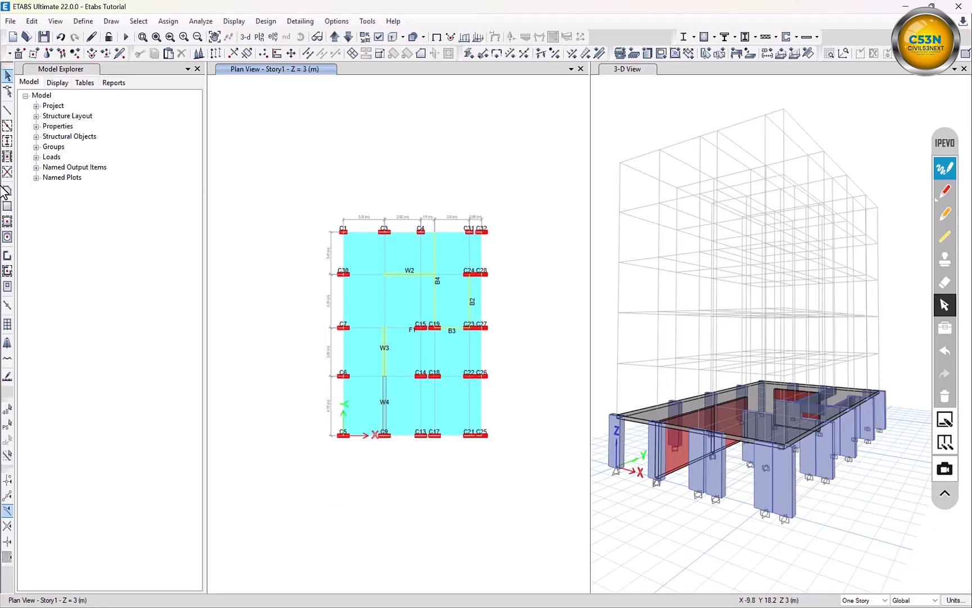
- Adjust the snap options and draw B 25 x 60 cm beams from column C32 along the perimeter to C25 and across to C5
click(7, 110)
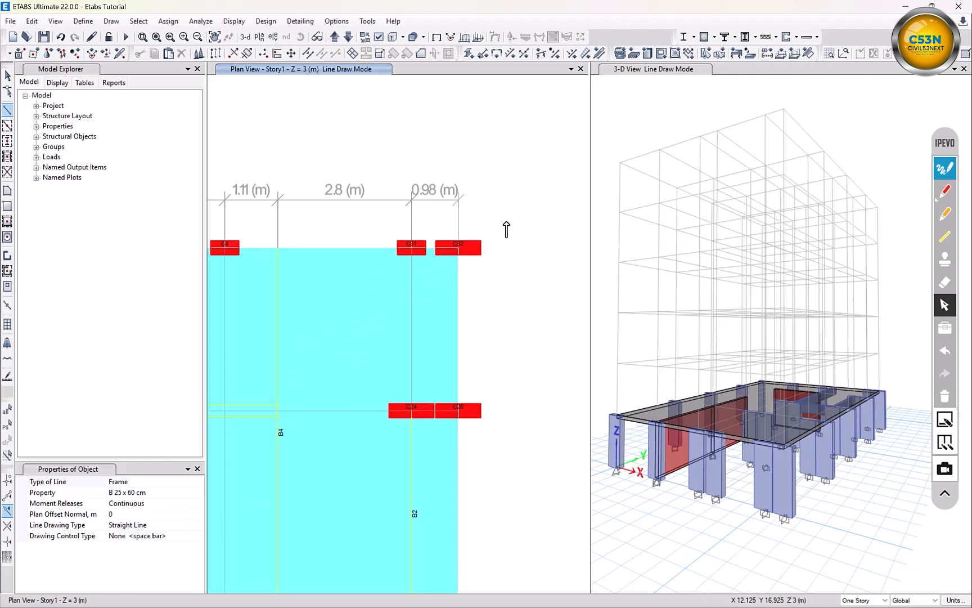
click(7, 497)
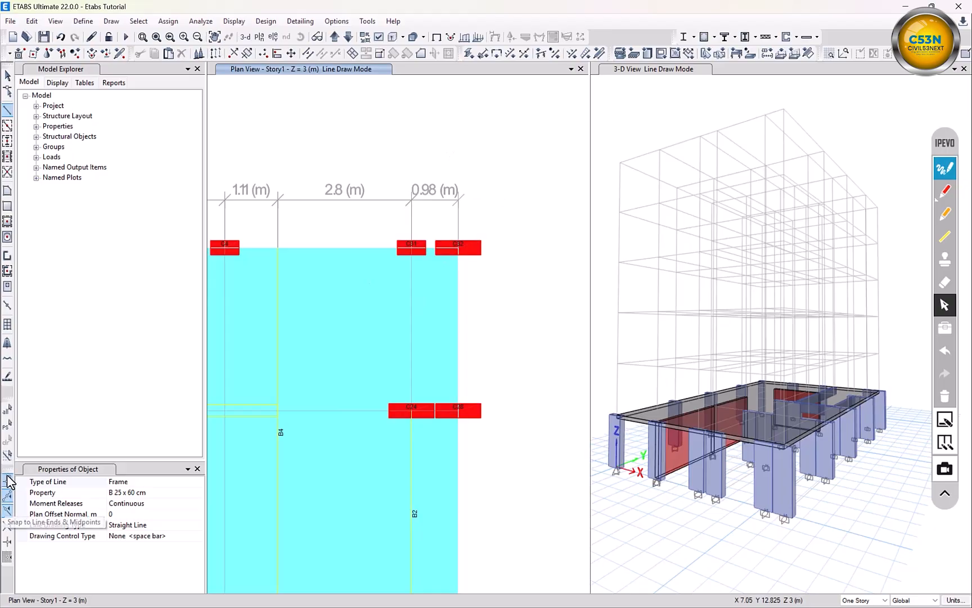
click(7, 478)
click(6, 526)
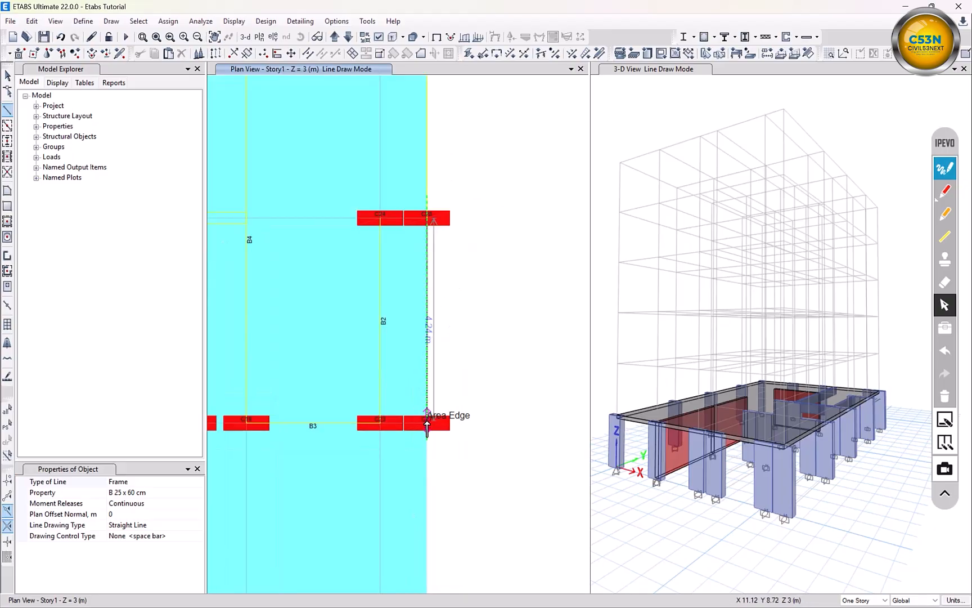
click(428, 426)
middle_drag(450, 498, 413, 270)
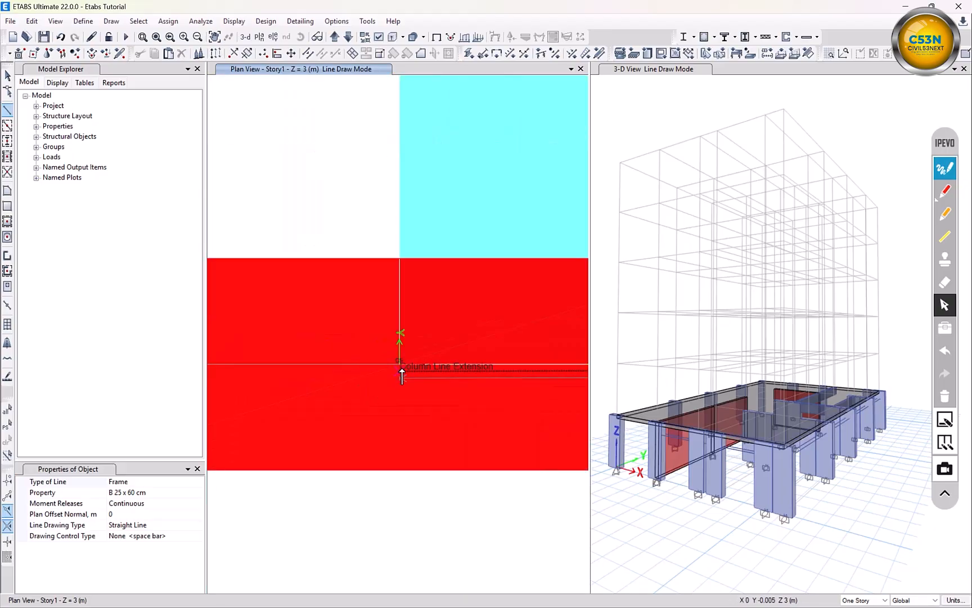
click(401, 366)
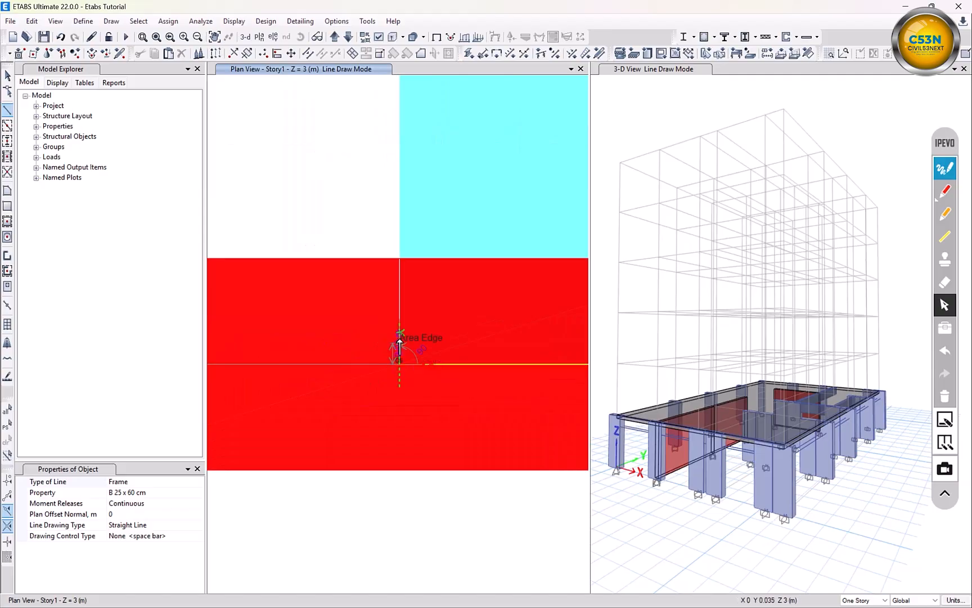
- Continue the B 25 x 60 cm perimeter beams from column C5 through C6, C7 and C30 to C1
scroll(401, 339, down, 8)
middle_drag(400, 142, 399, 374)
scroll(399, 359, up, 6)
click(406, 257)
middle_drag(418, 150, 399, 491)
scroll(326, 298, up, 5)
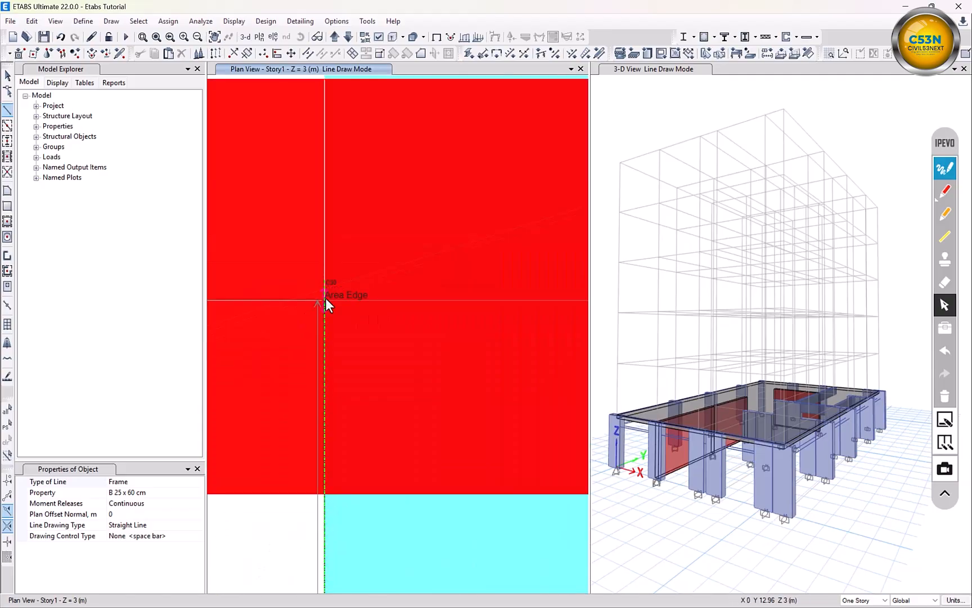
click(326, 299)
scroll(326, 299, down, 5)
middle_drag(358, 358, 351, 483)
click(343, 388)
- Close the perimeter with B 25 x 60 cm beams from column C1 through C3 to C32 and end line drawing
scroll(344, 397, up, 5)
click(345, 397)
scroll(344, 397, down, 3)
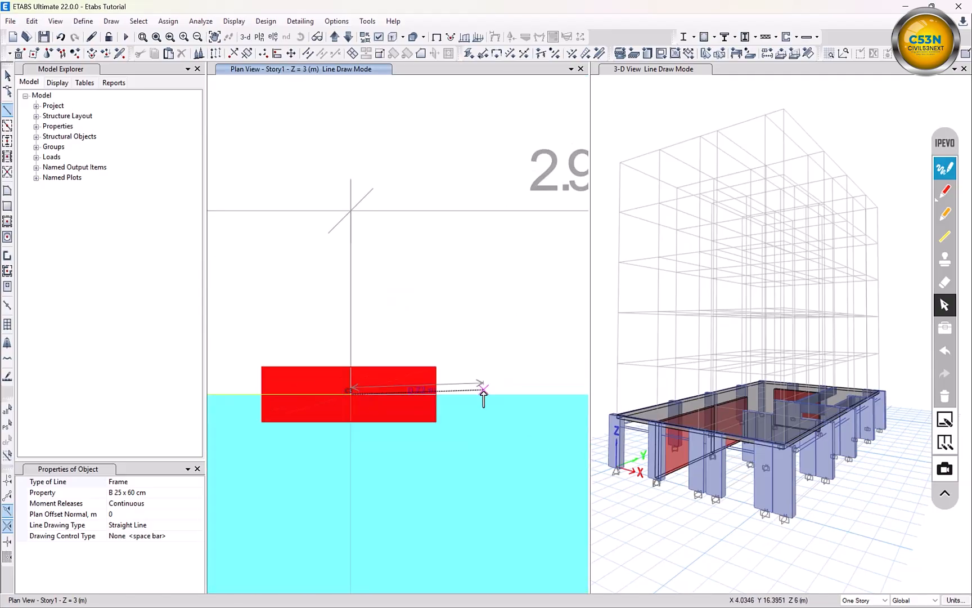
key(Escape)
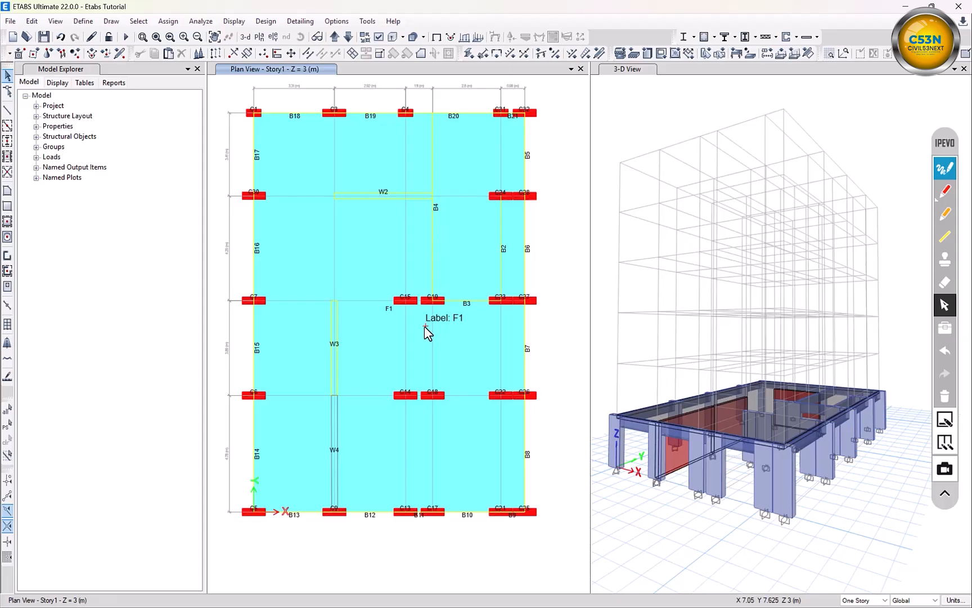
- Select column C7 on the plan and assign it a frame local axes angle of 90 degrees
scroll(425, 326, down, 3)
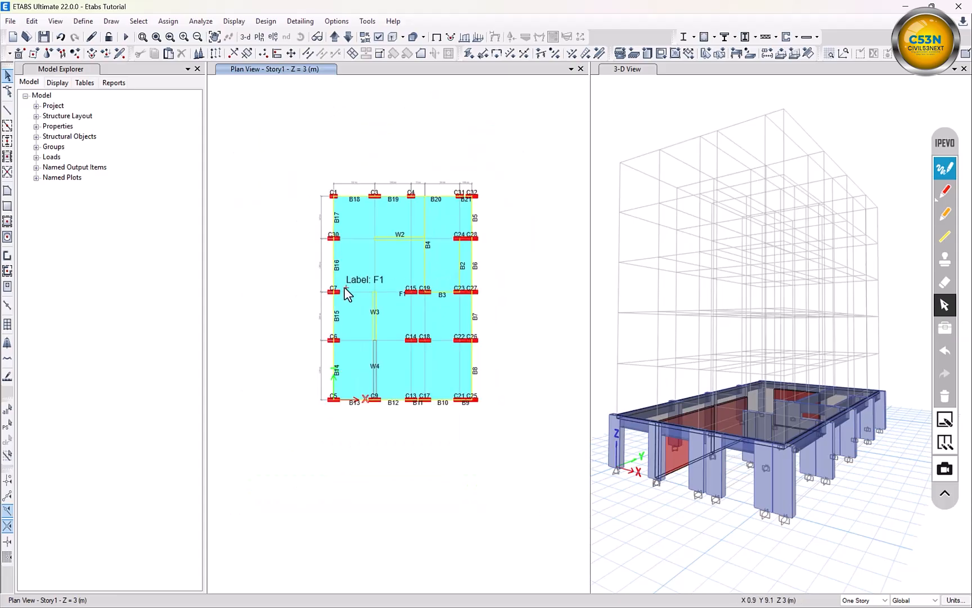
scroll(341, 264, up, 6)
mouse_move(352, 276)
mouse_down()
mouse_move(267, 347)
mouse_move(344, 282)
mouse_up()
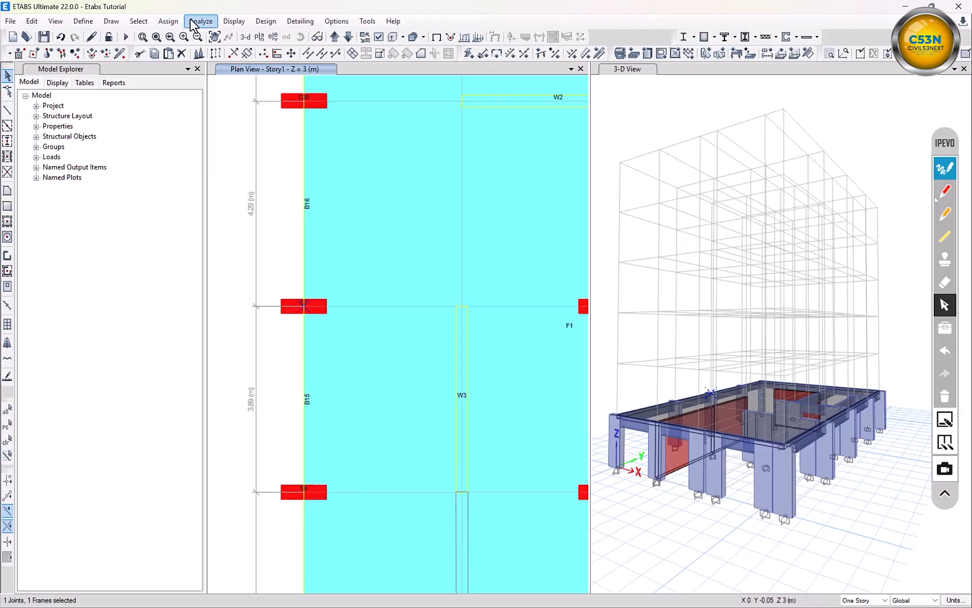
click(168, 21)
mouse_move(304, 51)
click(384, 134)
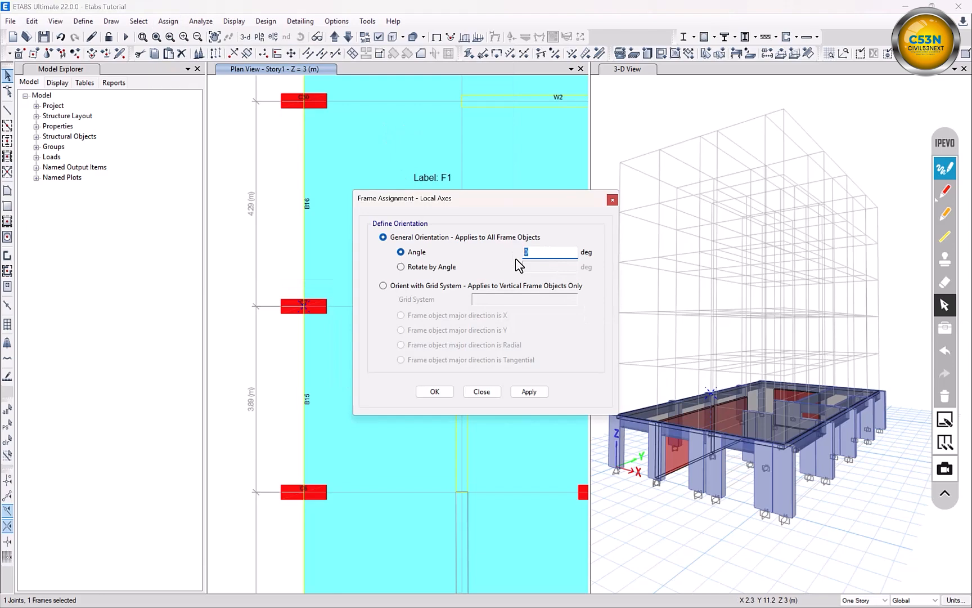
click(531, 392)
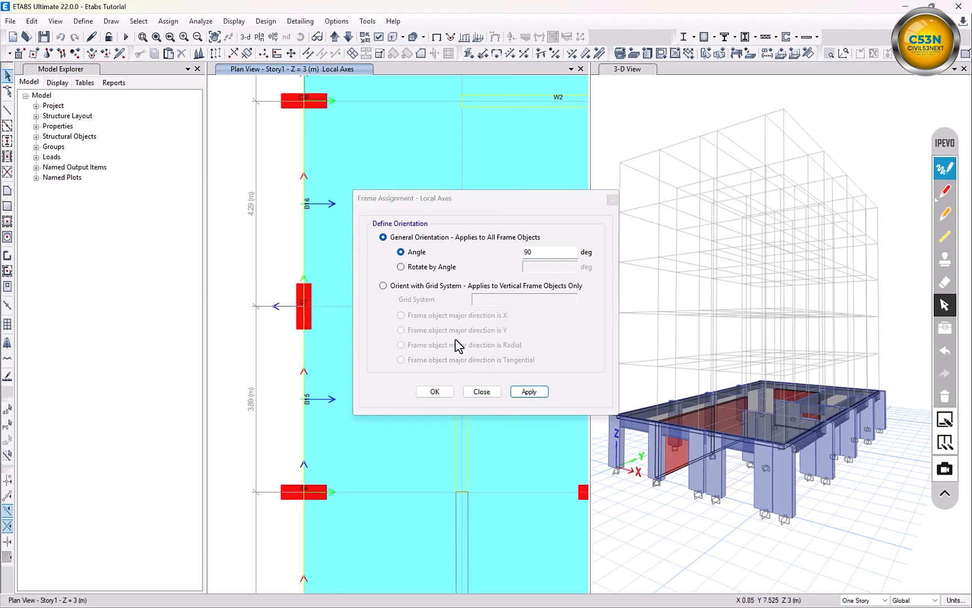
- Restore the previous selection of column C7 and assign it a local axes angle of 180 degrees
drag(547, 254, 506, 258)
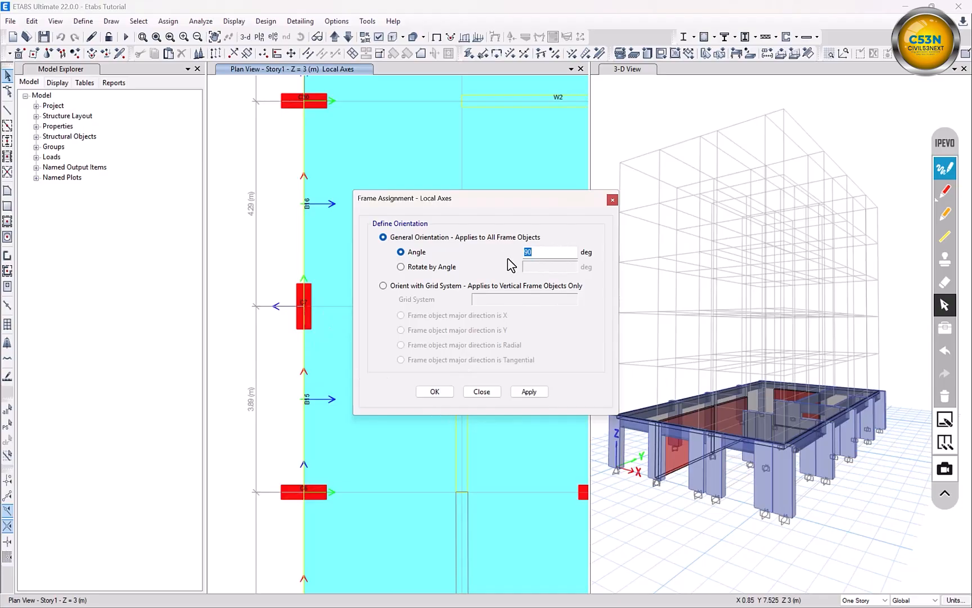
text(180)
click(529, 391)
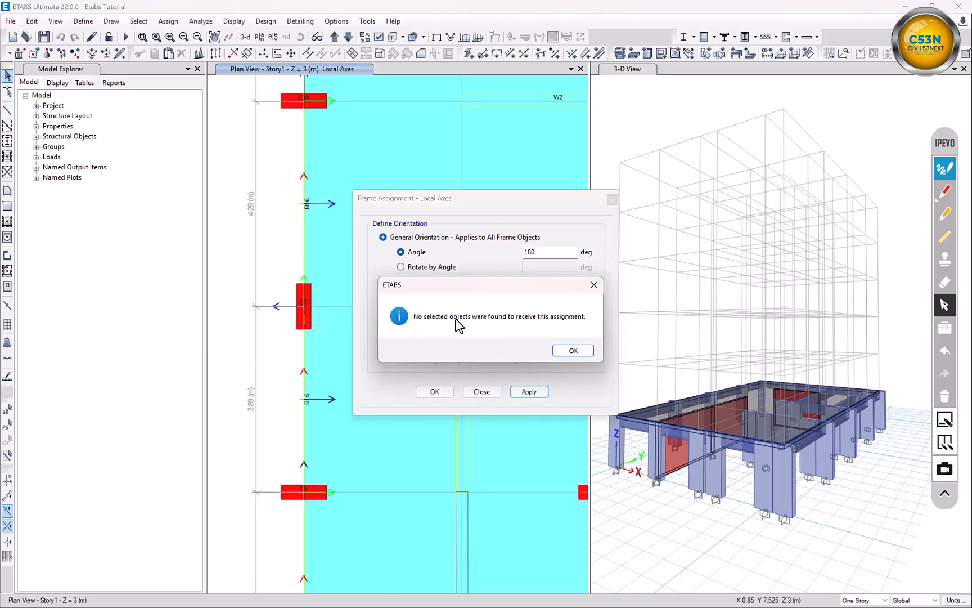
click(573, 351)
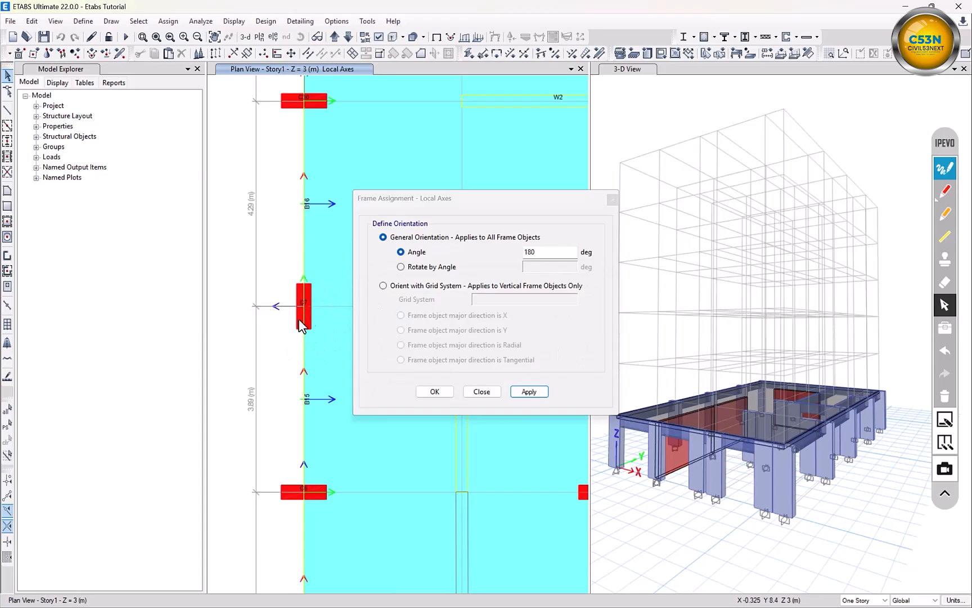
click(7, 428)
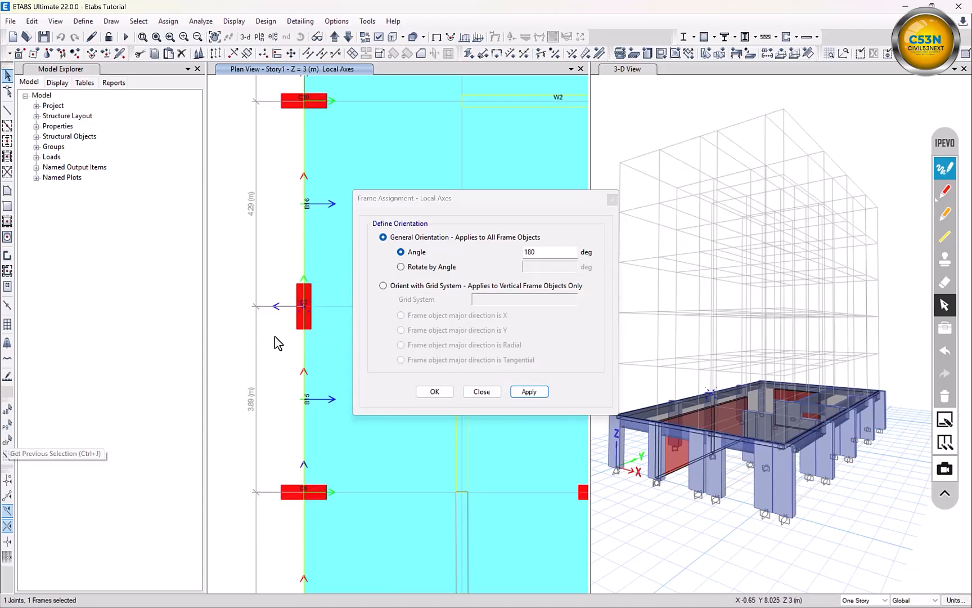
click(528, 391)
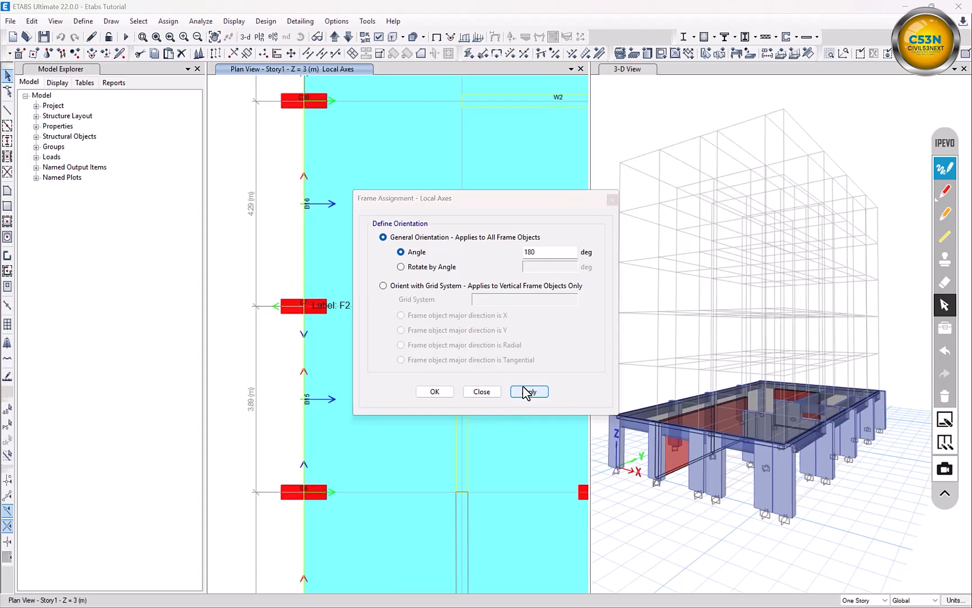